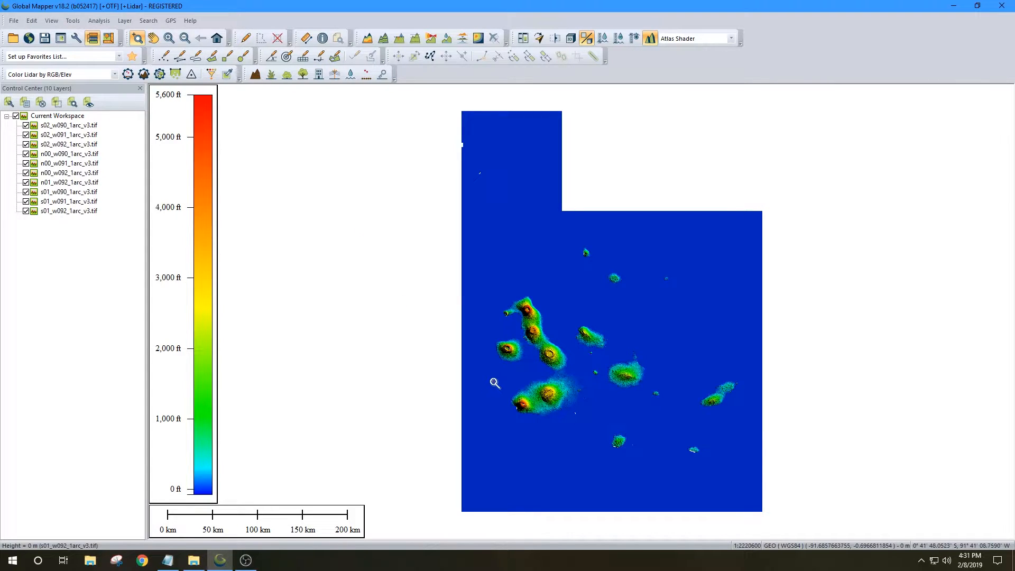
- Hide all elevation layers, and show the ten tiles again one by one from n00_w090_1arc_v3.tif to s02_w092_1arc_v3.tif
left_click(541, 365)
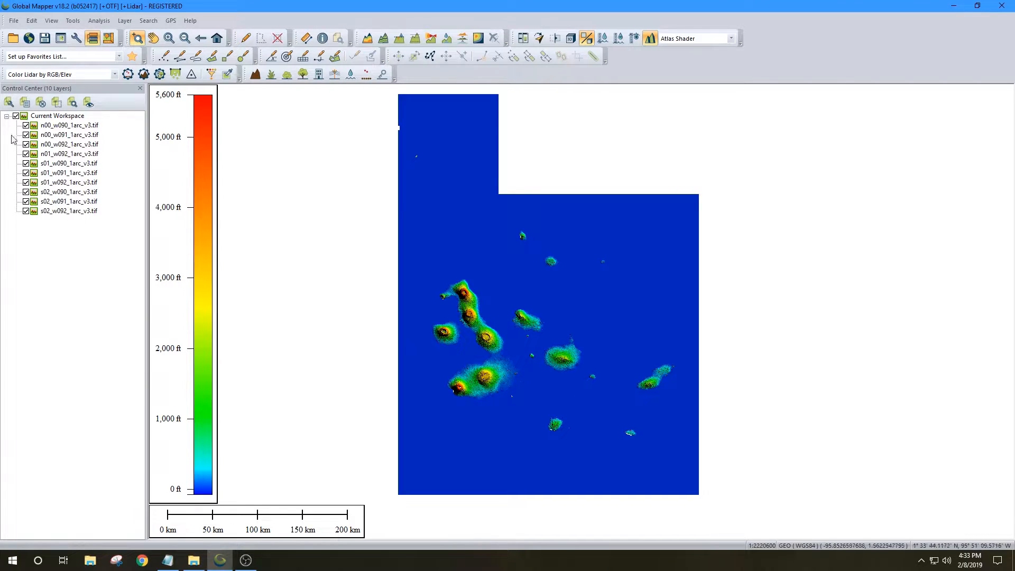
left_click(15, 116)
left_click(26, 126)
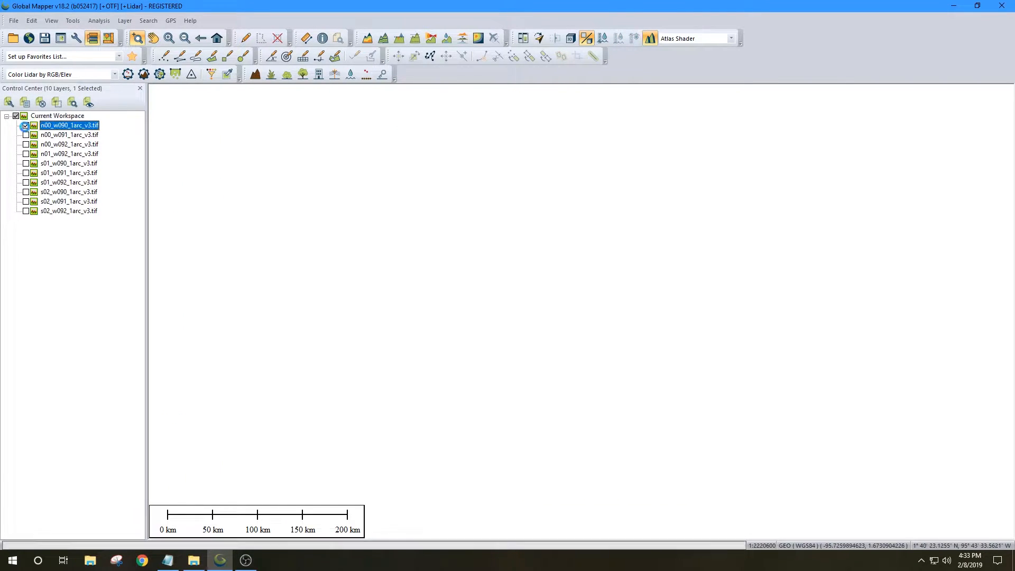
left_click(26, 135)
left_click(26, 145)
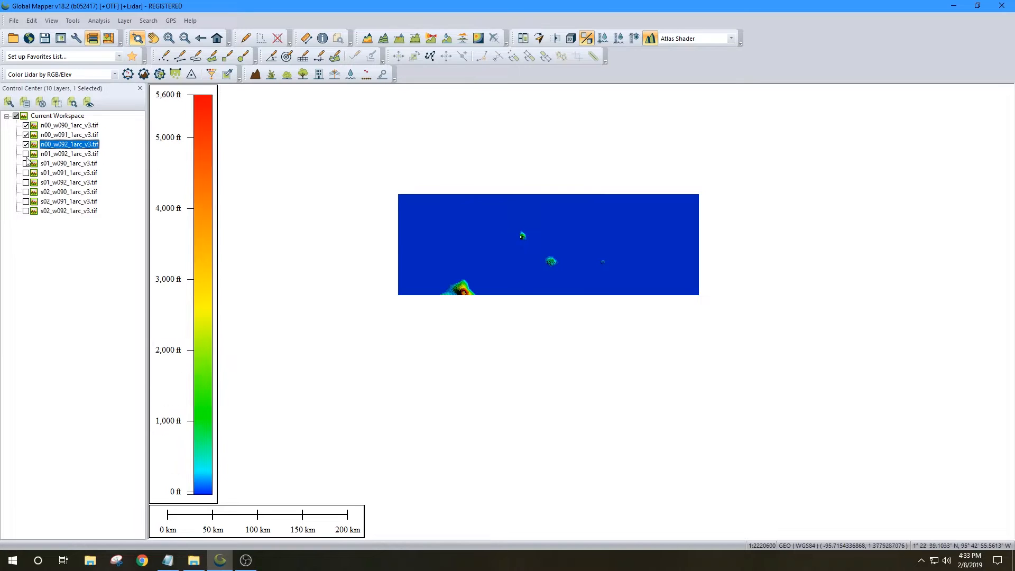
left_click(26, 154)
left_click(26, 163)
left_click(26, 173)
left_click(26, 182)
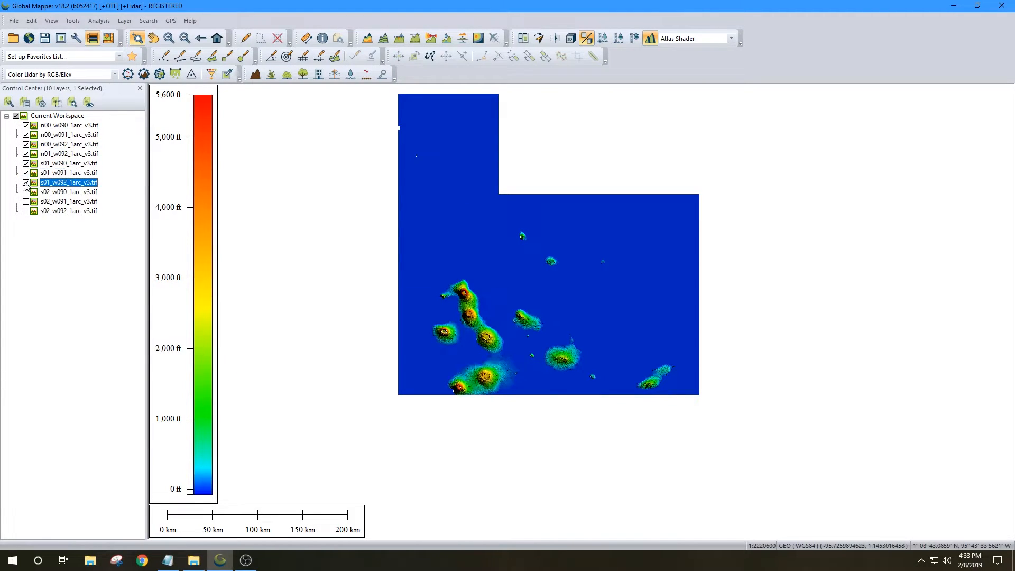
left_click(26, 192)
left_click(26, 202)
left_click(26, 211)
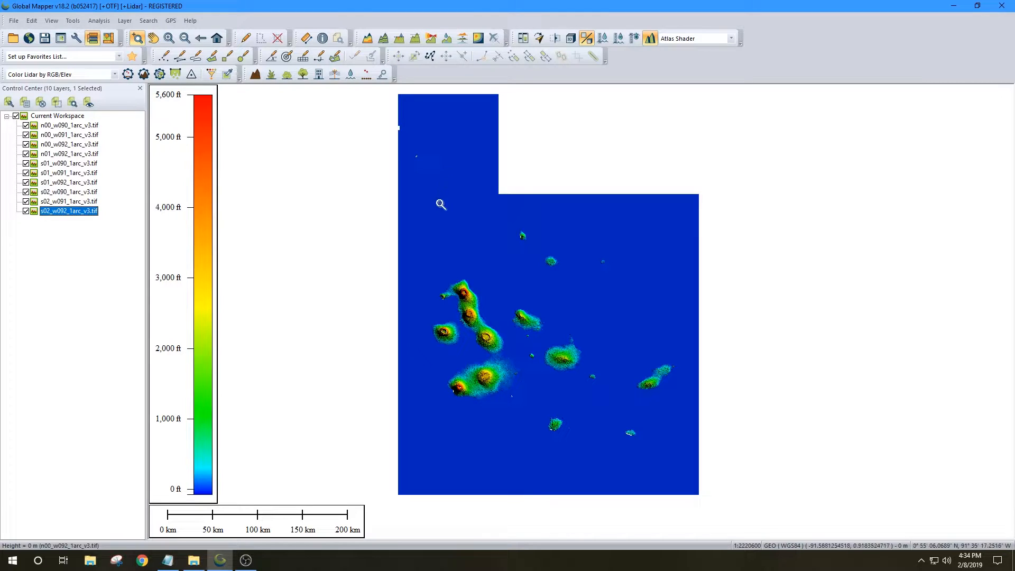
- Examine the white data gap beside the small island in the n01_w092_1arc_v3.tif tile up close and in its surroundings
left_click_drag(444, 170, 479, 268)
left_click(452, 251)
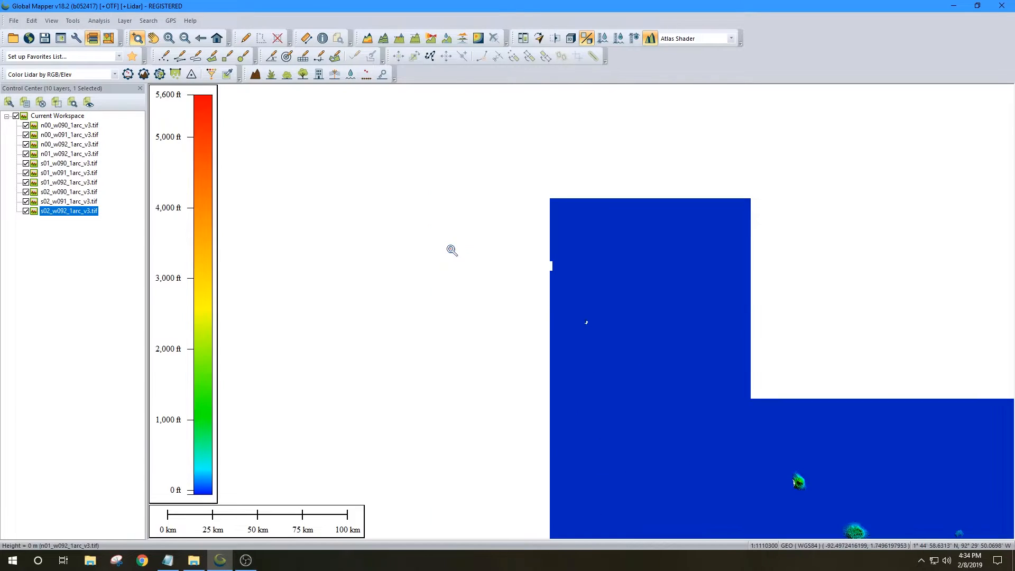
left_click(587, 331)
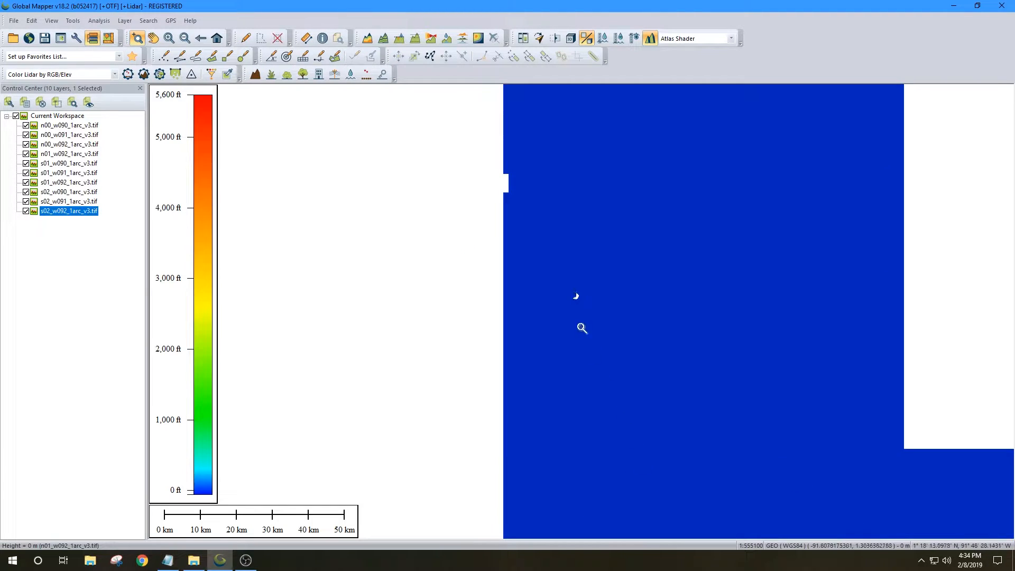
left_click(585, 309)
left_click(575, 289)
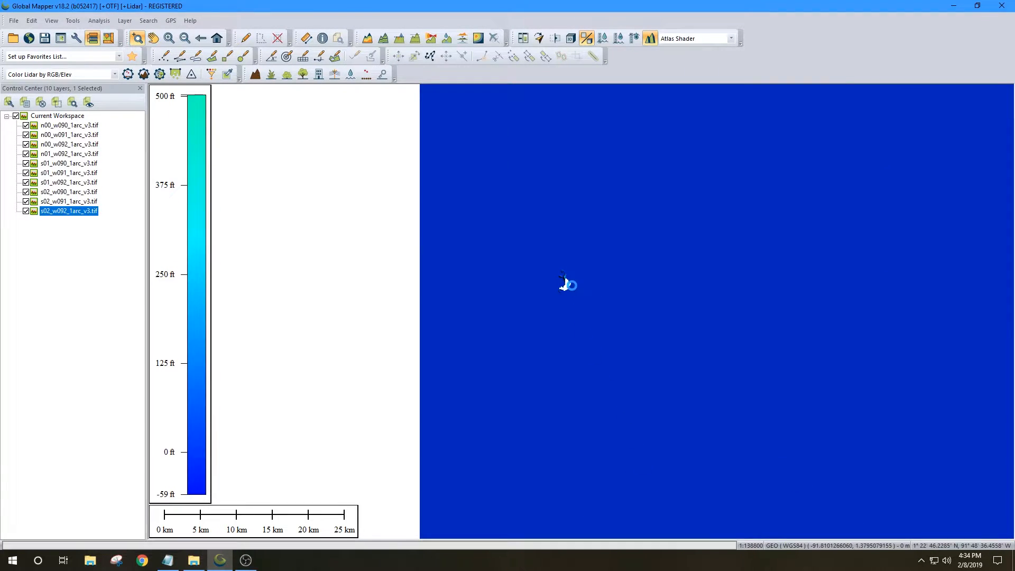
left_click(579, 322)
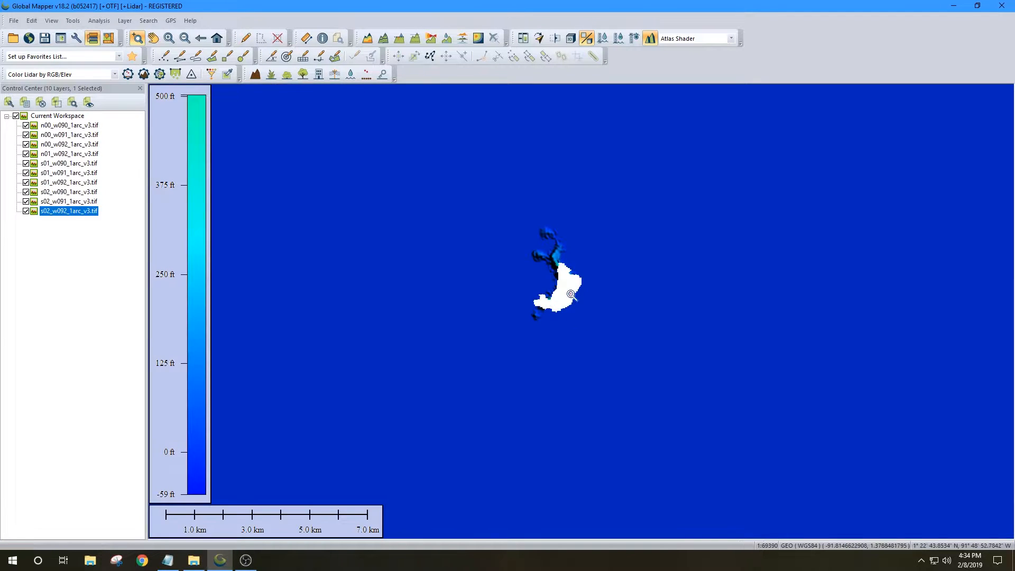
left_click(572, 297)
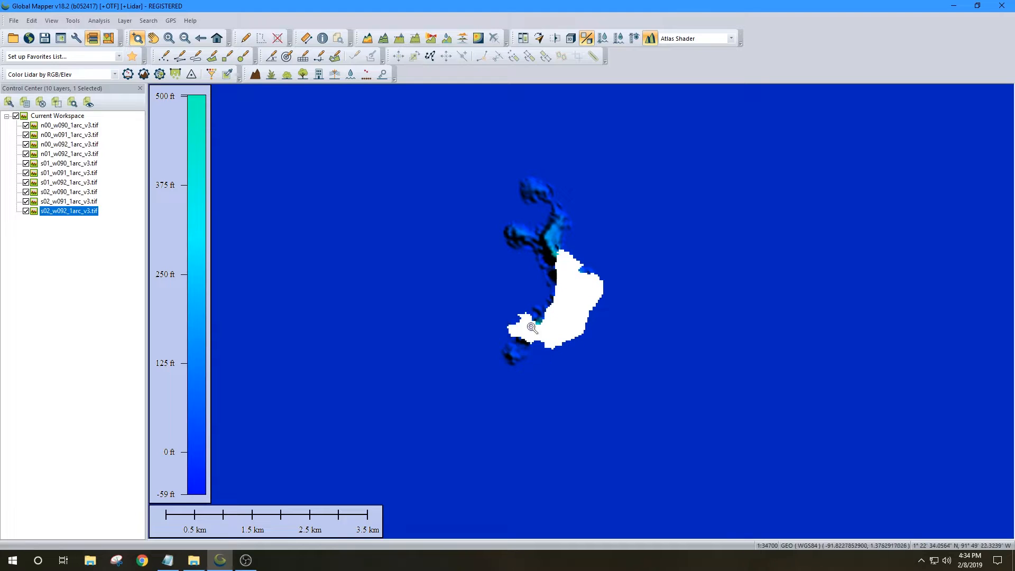
scroll(392, 300, "down", 1)
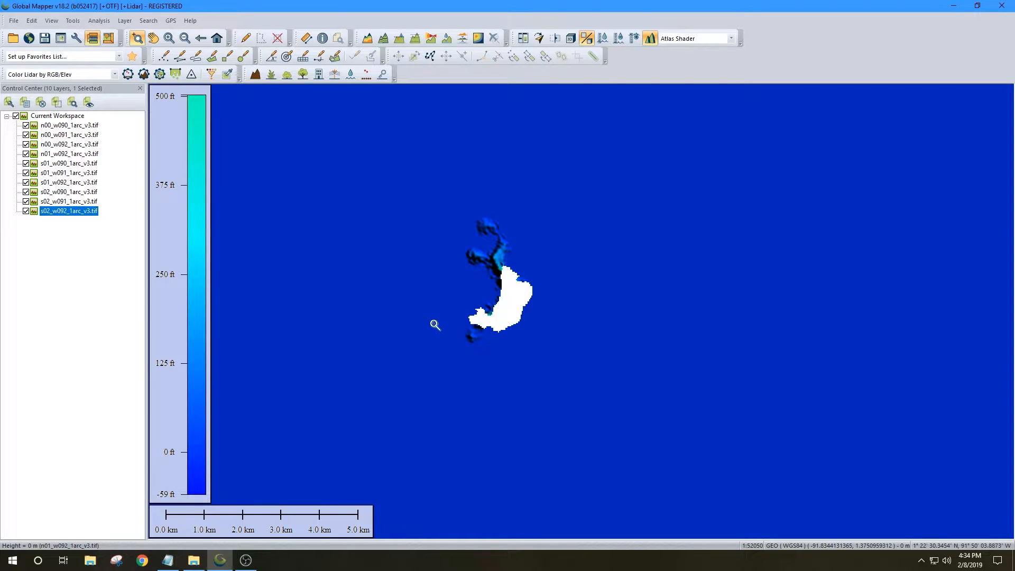
scroll(429, 339, "down", 1)
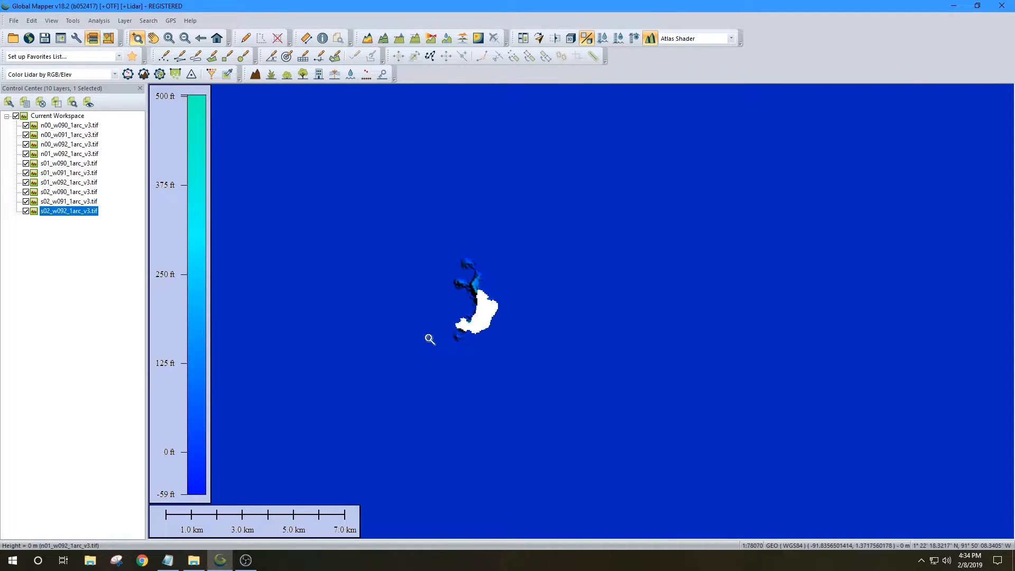
scroll(431, 331, "down", 1)
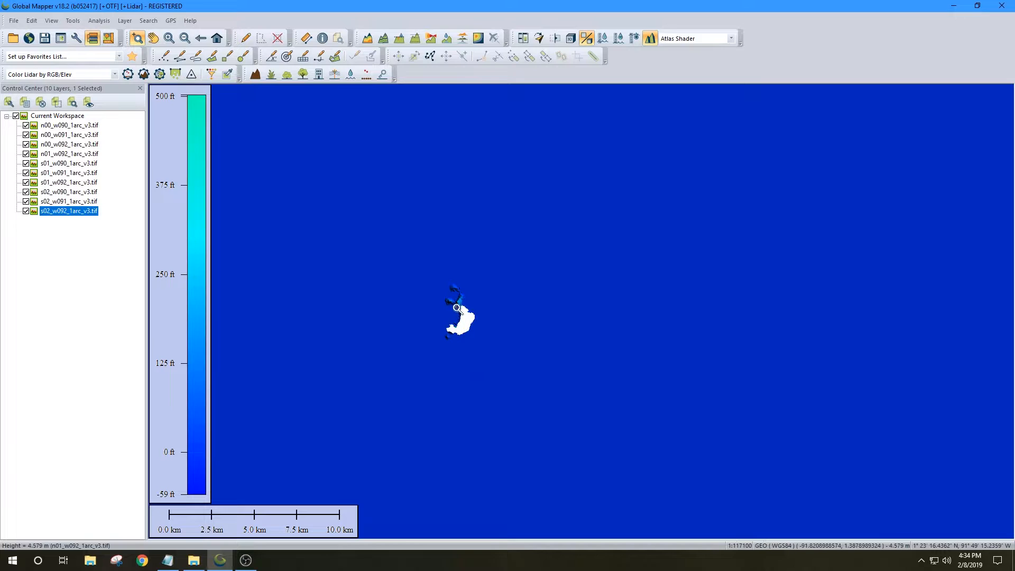
scroll(411, 339, "down", 2)
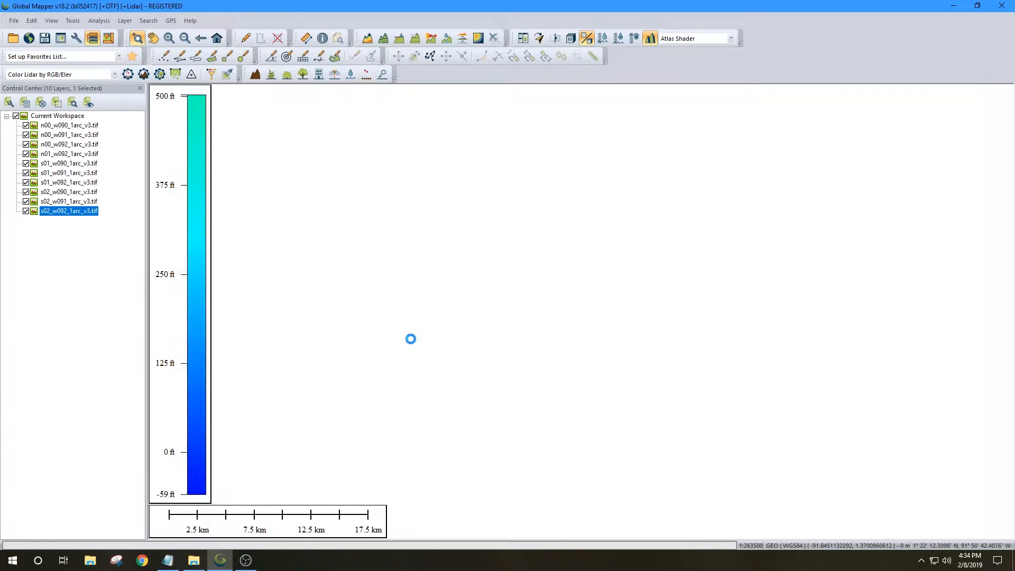
scroll(411, 339, "down", 1)
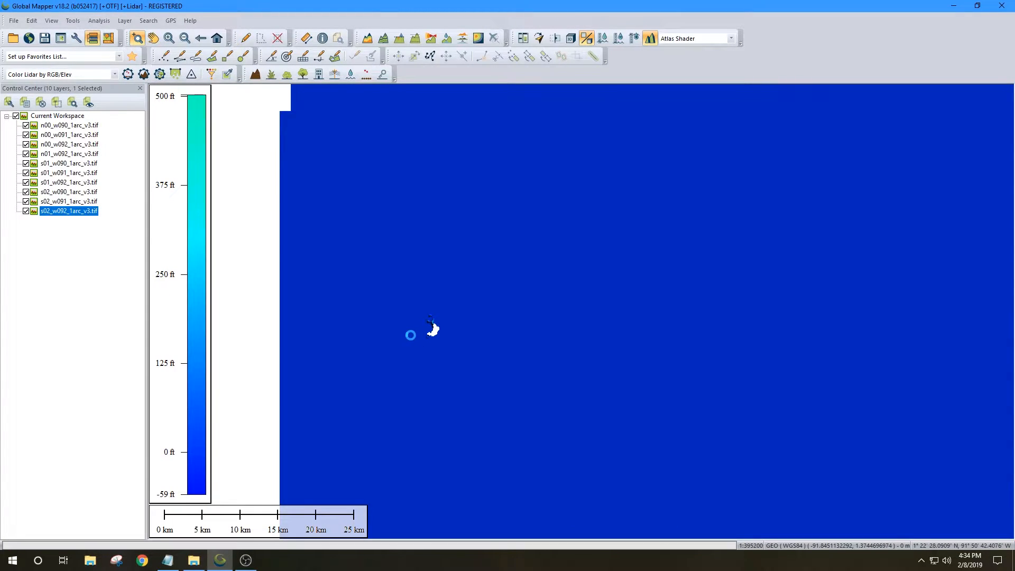
scroll(411, 335, "down", 1)
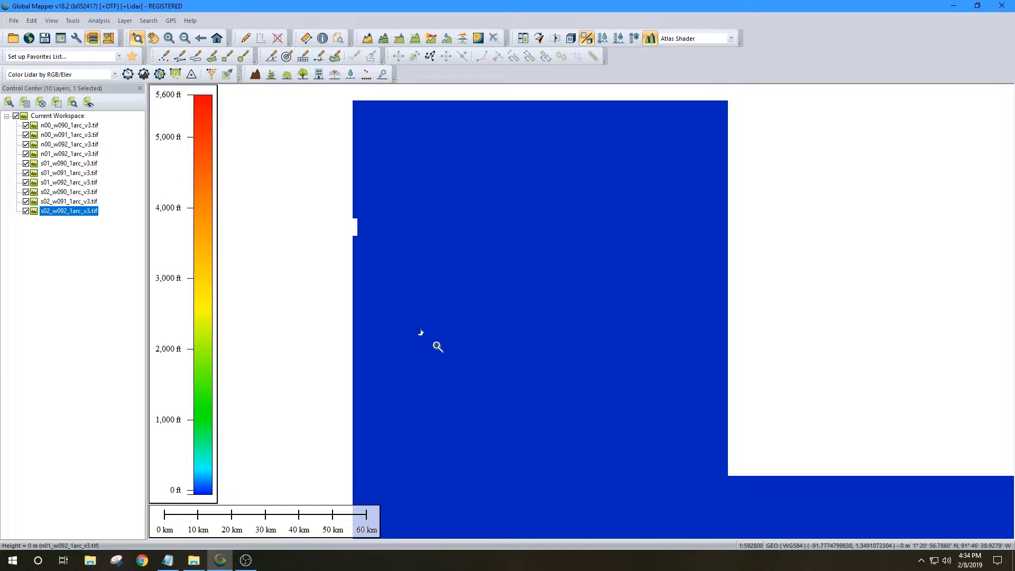
- Hide every elevation layer except n01_w092_1arc_v3.tif to isolate the tile containing the data gaps
left_click(26, 211)
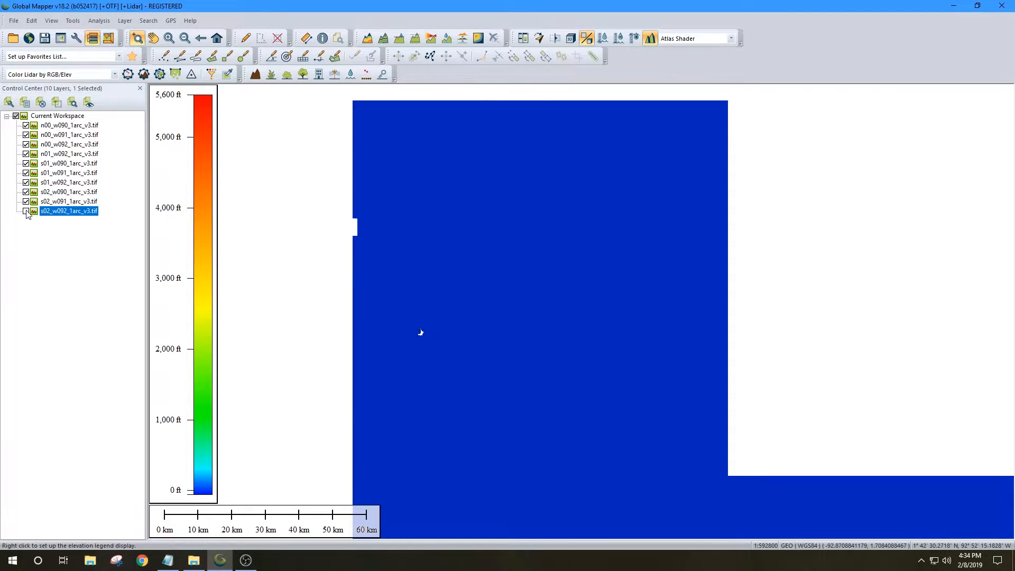
left_click(26, 202)
left_click(26, 192)
left_click(26, 182)
left_click(26, 172)
left_click(26, 163)
left_click(26, 144)
left_click(26, 134)
left_click(26, 126)
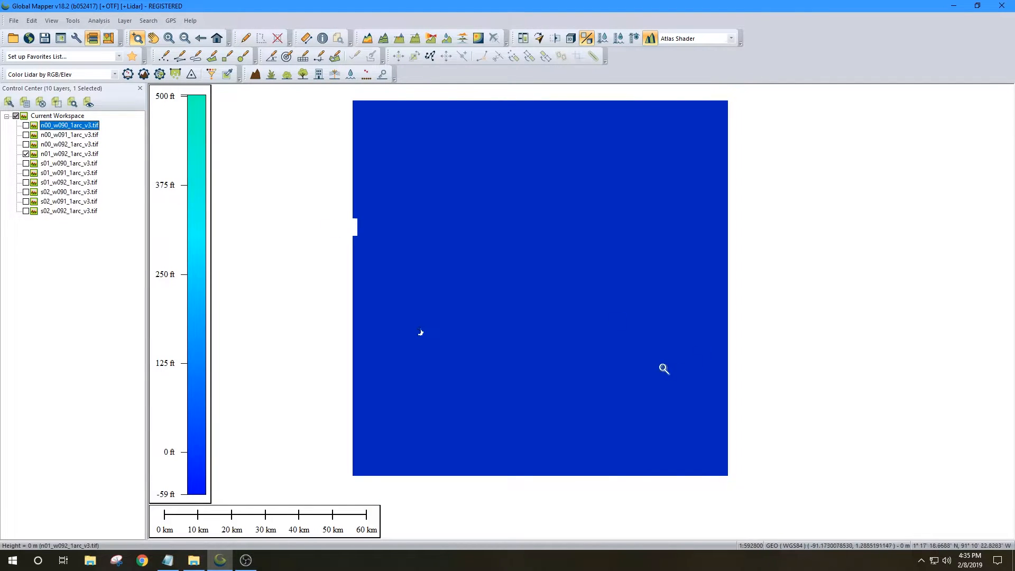
left_click_drag(718, 324, 755, 346)
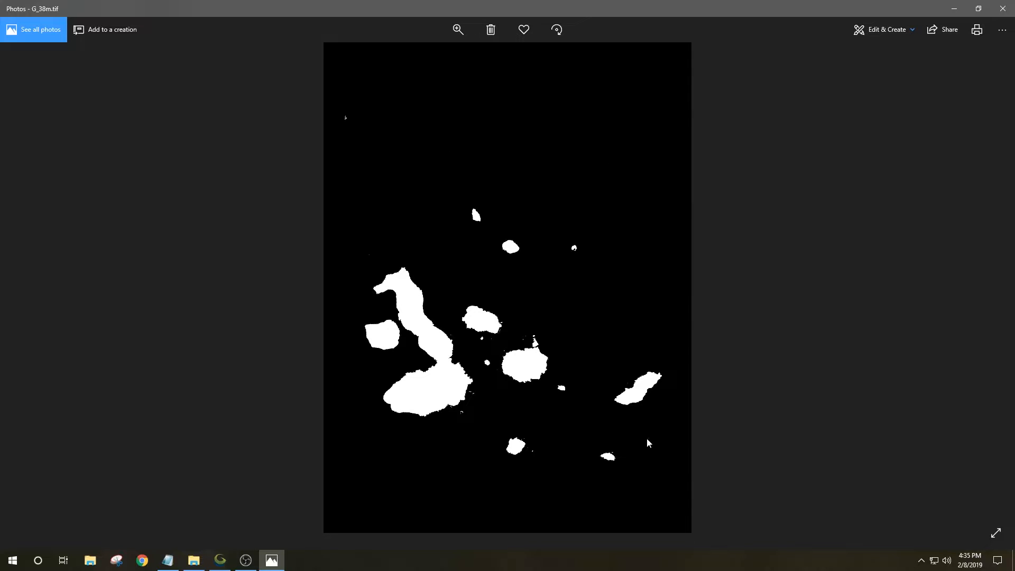
- Inspect the dimensions and bit depth in the file properties of G_38m.tif, and close the properties and the image
key("super+e")
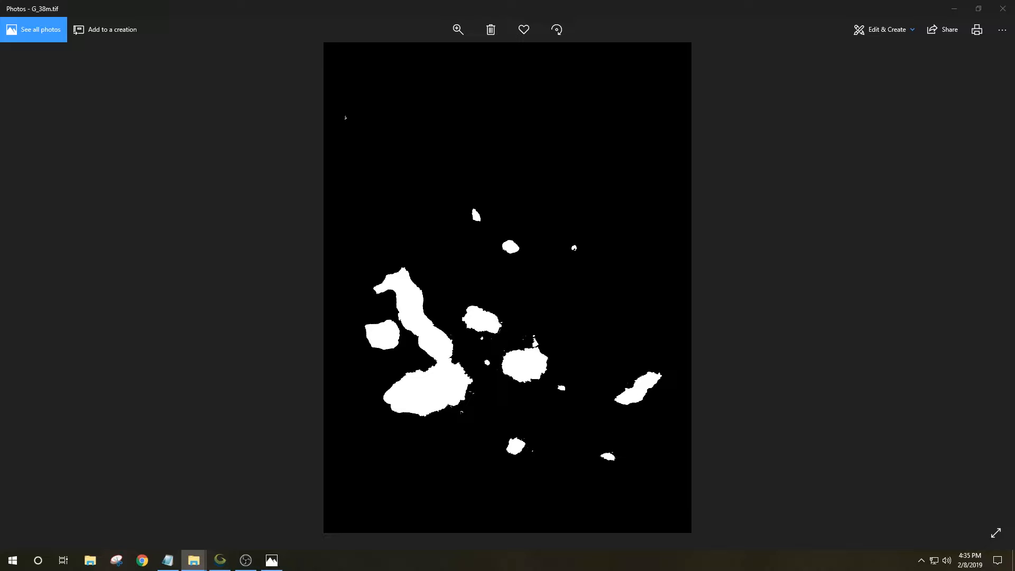
left_click_drag(804, 258, 624, 204)
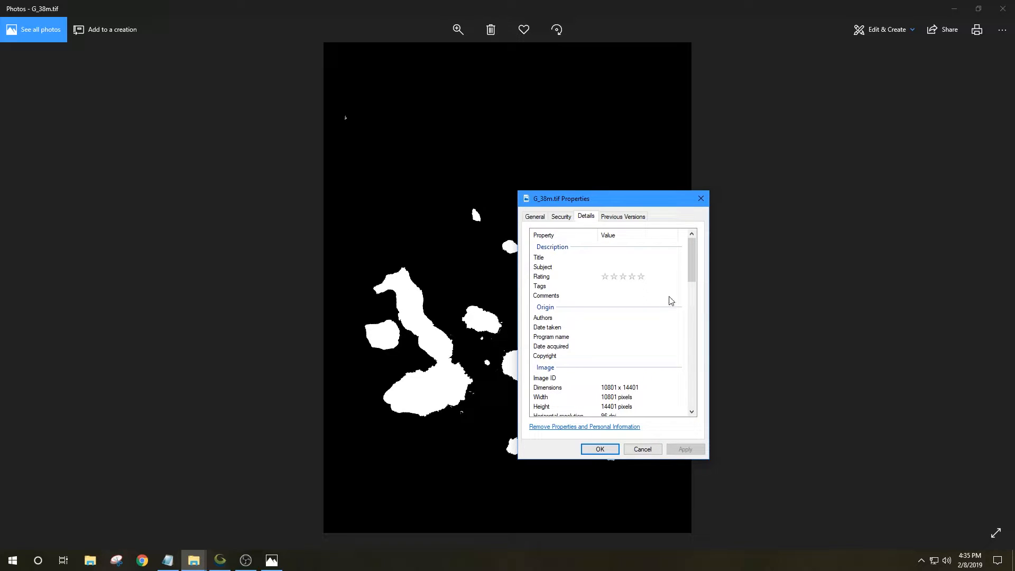
left_click_drag(693, 253, 700, 295)
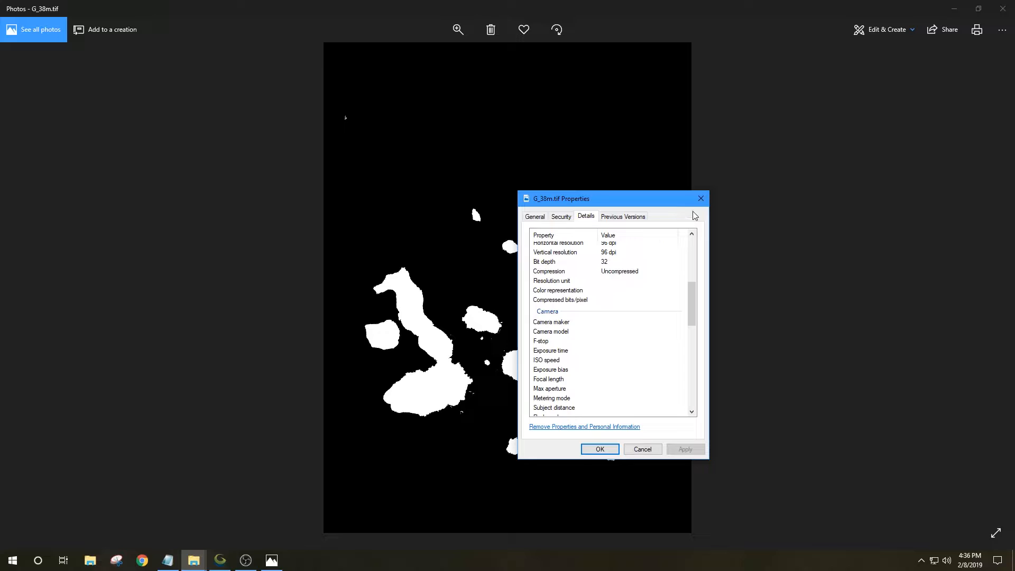
left_click(701, 198)
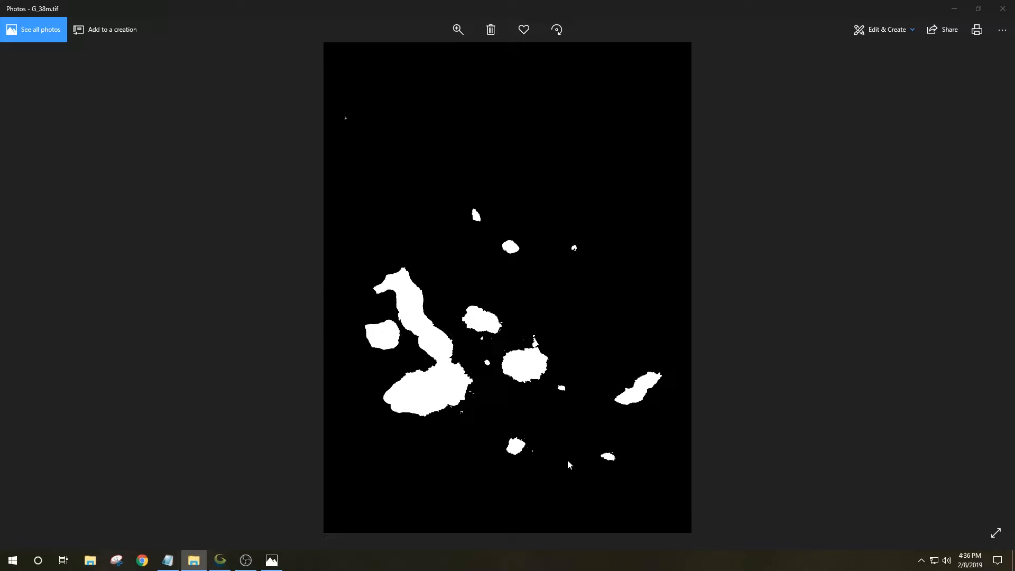
left_click(1001, 11)
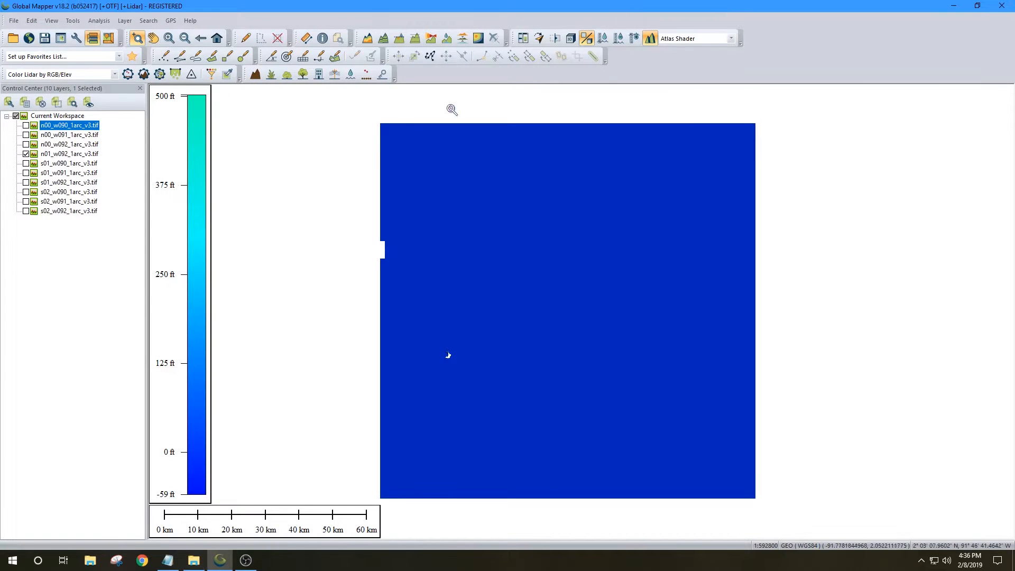
- Make the nine hidden elevation layers visible again alongside n01_w092_1arc_v3.tif
left_click(25, 125)
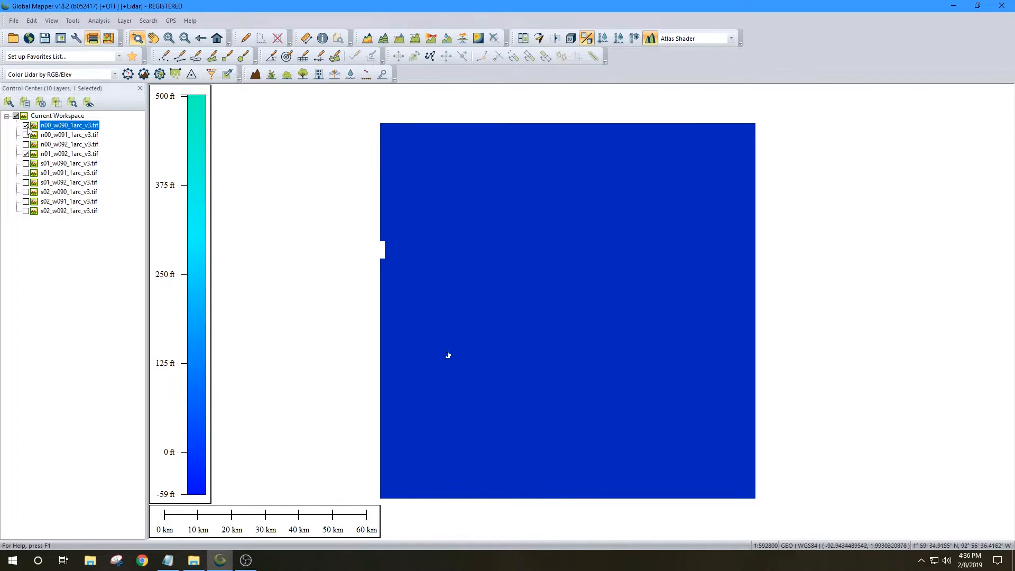
left_click(32, 135)
left_click(26, 135)
left_click(26, 144)
left_click(26, 163)
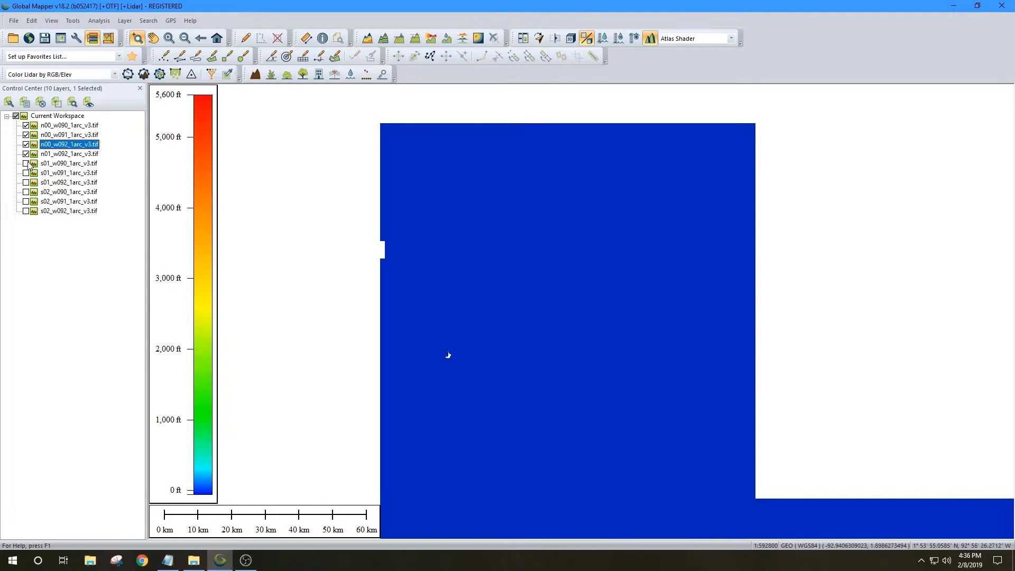
left_click(26, 173)
left_click(26, 183)
left_click(26, 192)
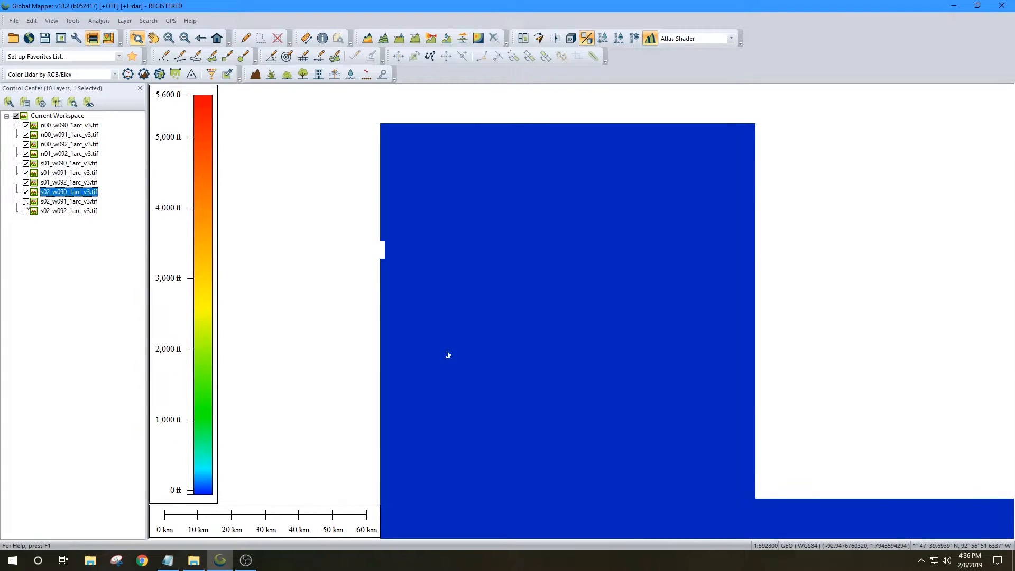
left_click(25, 202)
left_click(26, 210)
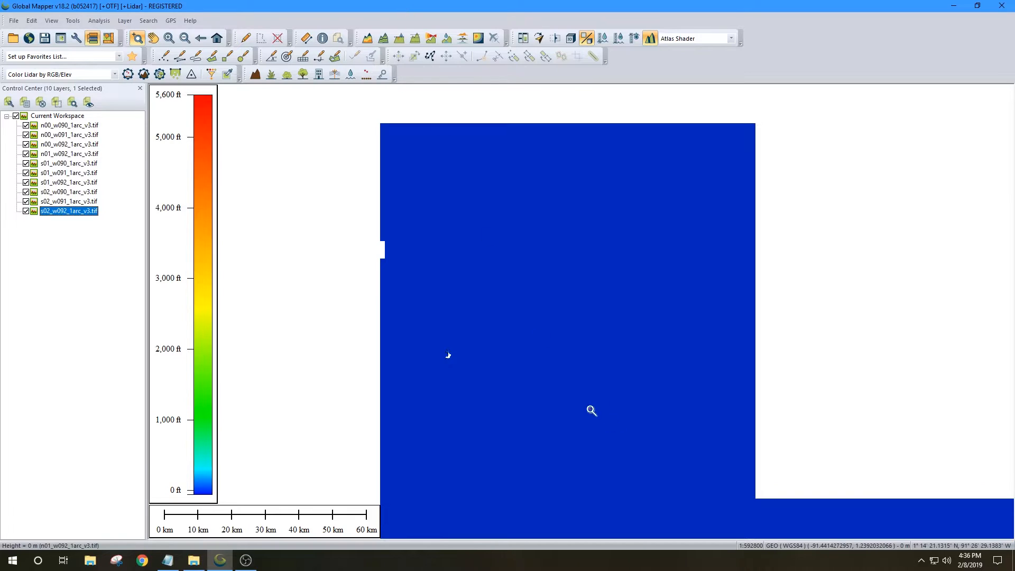
left_click_drag(592, 410, 585, 327)
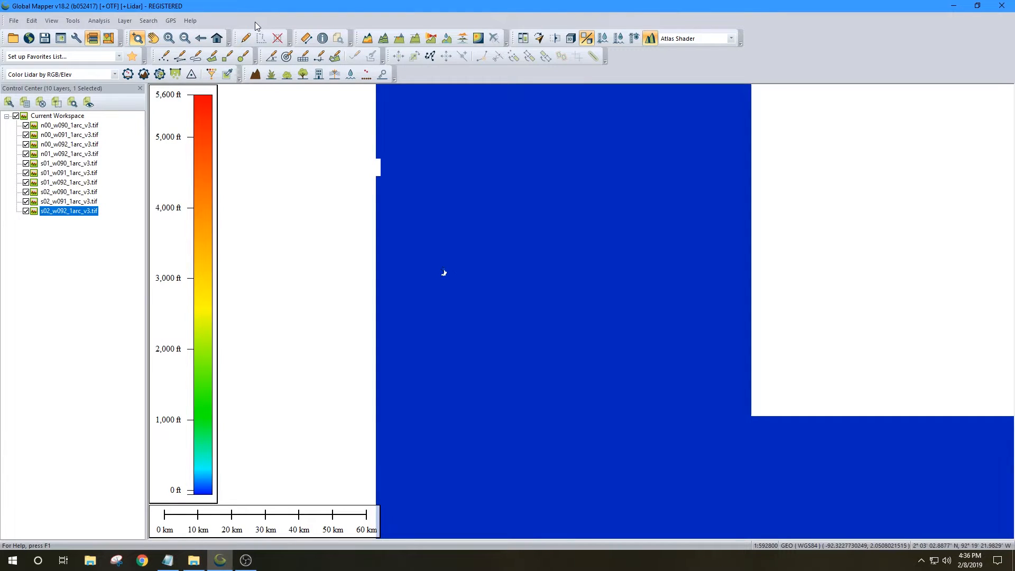
- Digitize an area feature of about 5.1 sq km around the small island and its white data gap, keeping the default feature settings
key("alt+d")
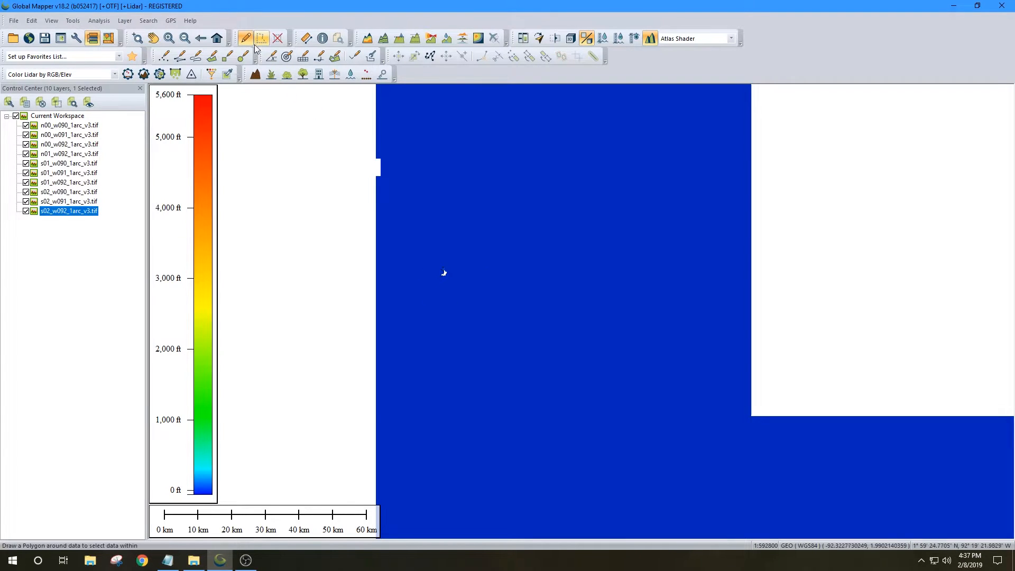
right_click(419, 238)
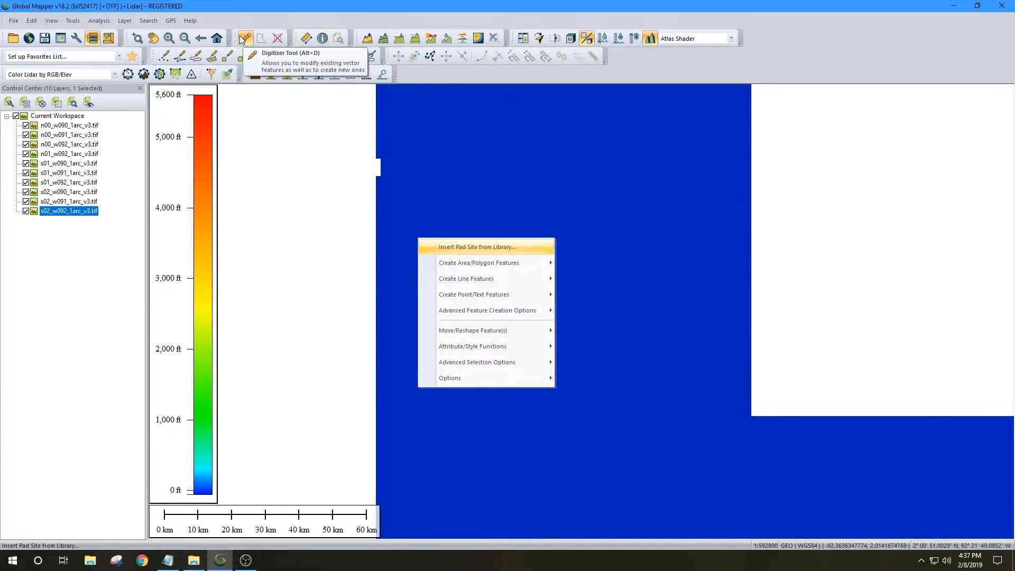
left_click(494, 206)
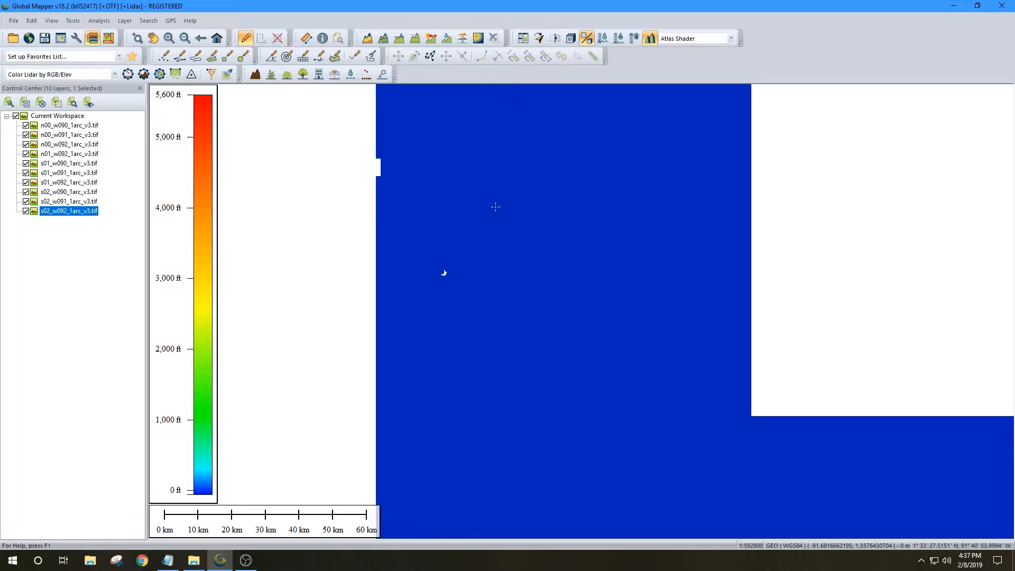
right_click(495, 207)
mouse_move(576, 232)
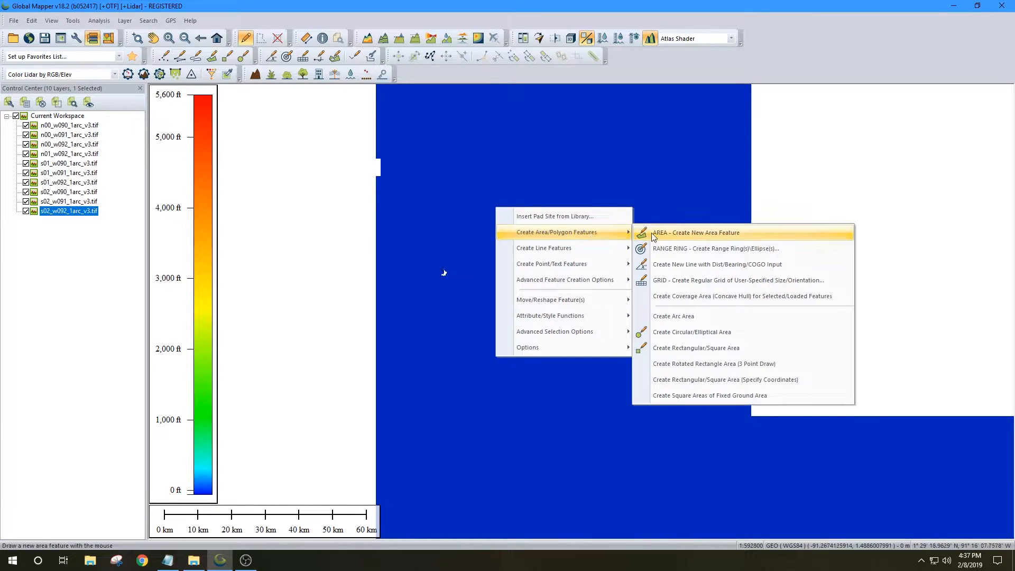
left_click(682, 234)
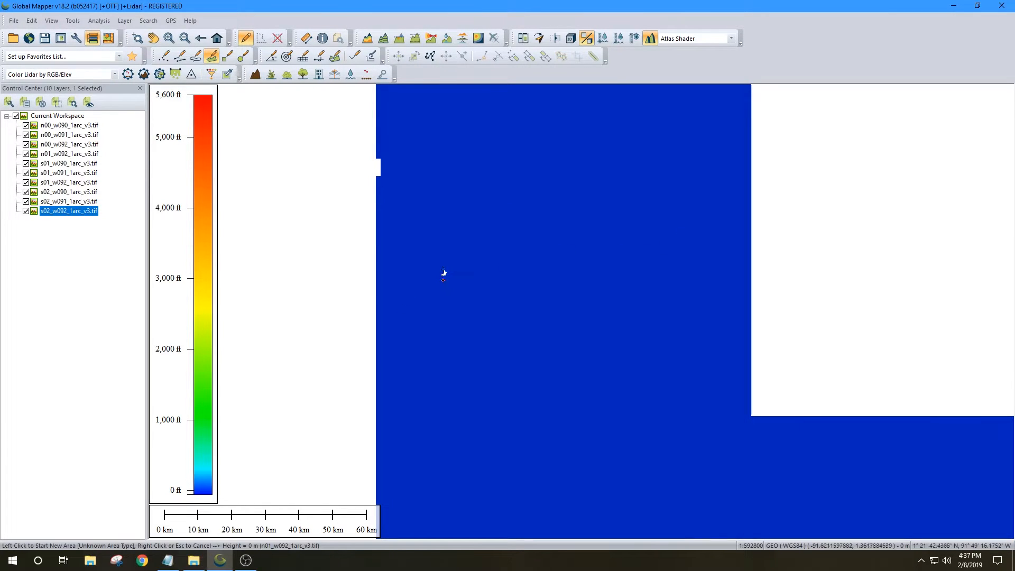
scroll(444, 273, "up", 3)
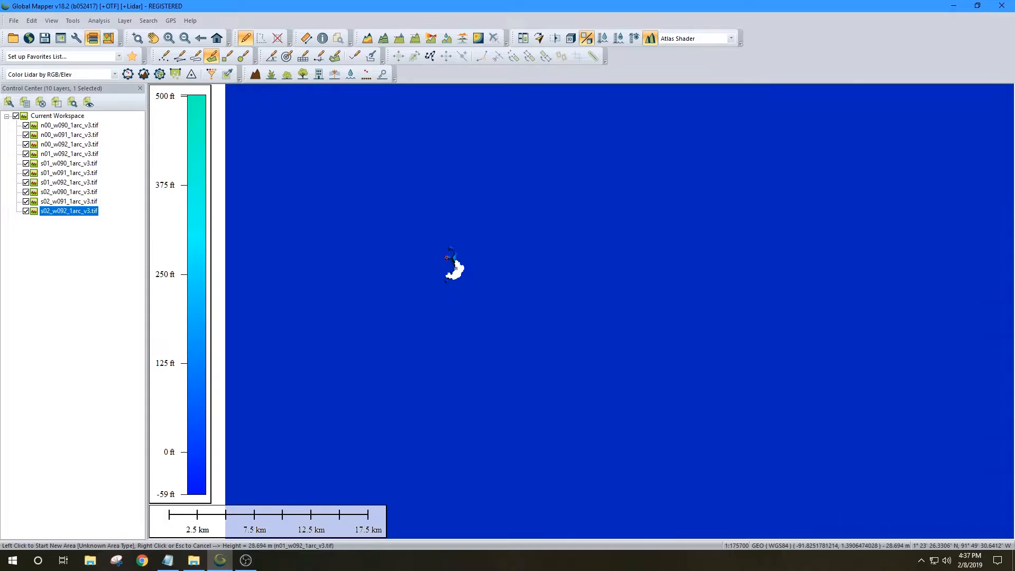
scroll(446, 257, "up", 2)
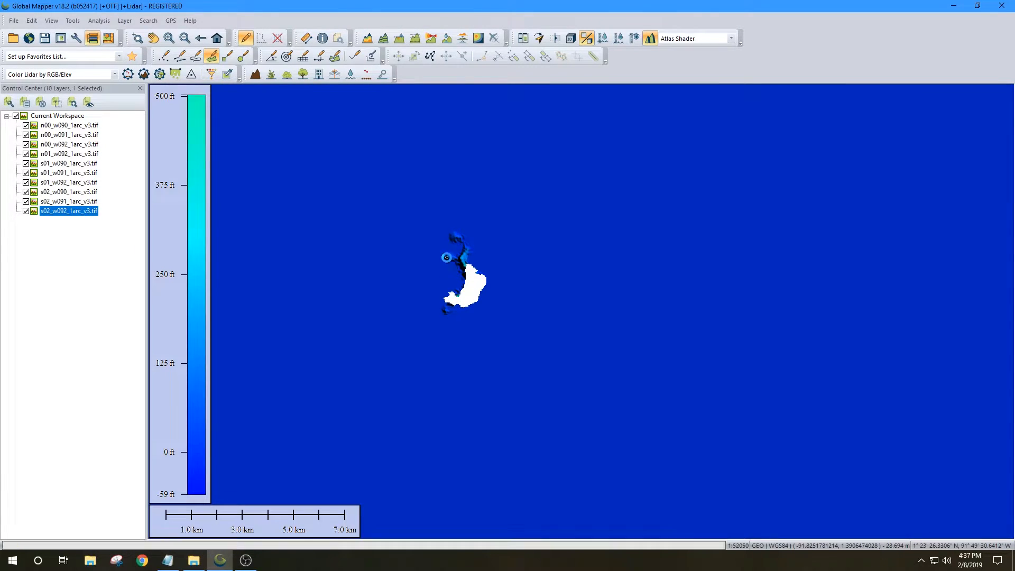
scroll(446, 257, "up", 3)
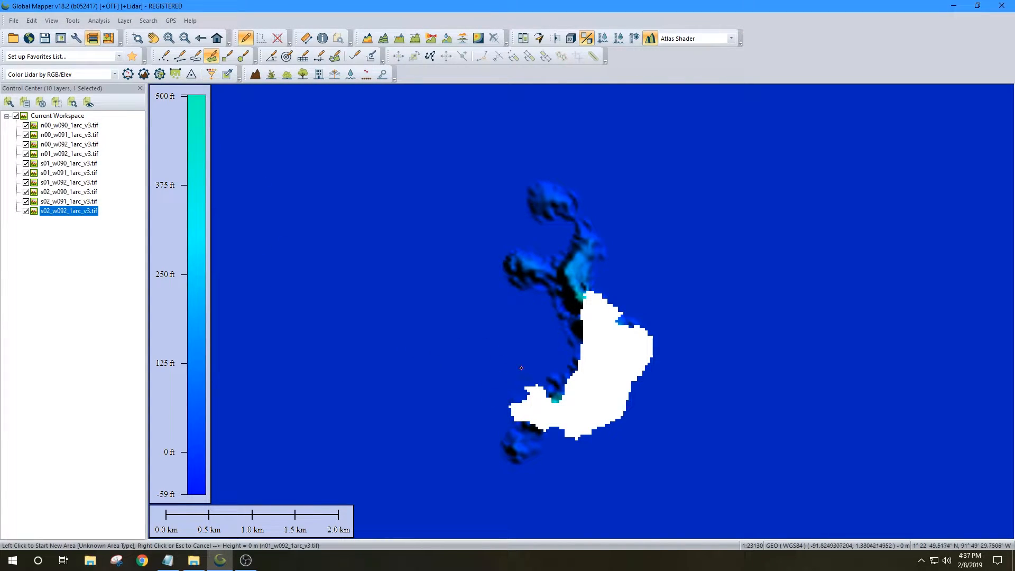
left_click(522, 362)
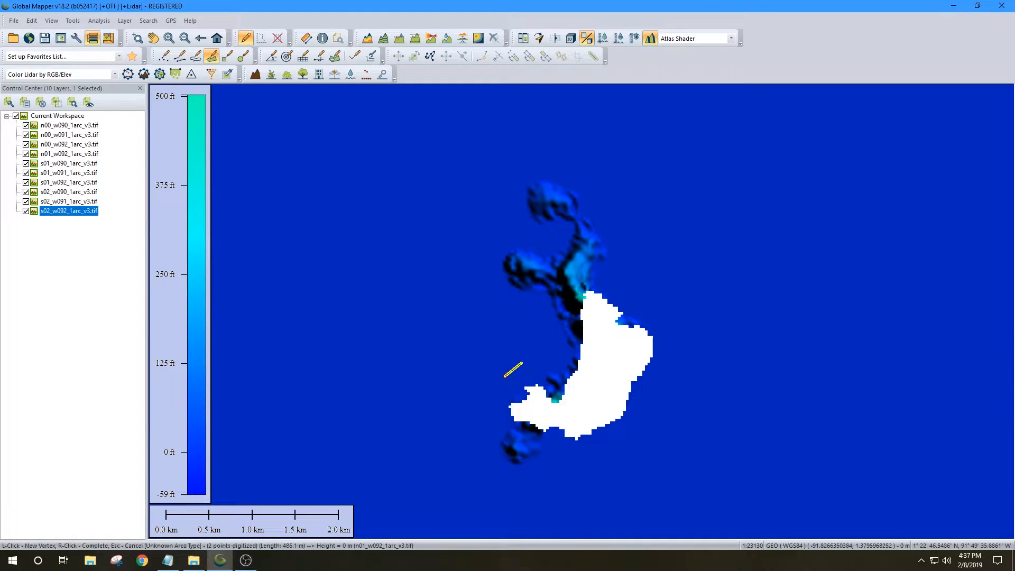
left_click(493, 391)
left_click(487, 446)
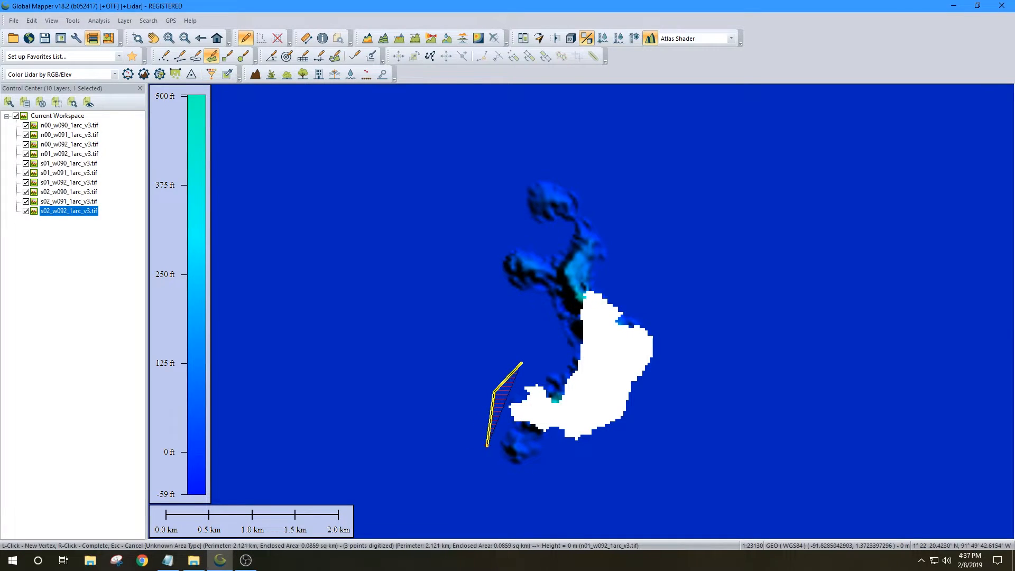
left_click(499, 480)
left_click(566, 474)
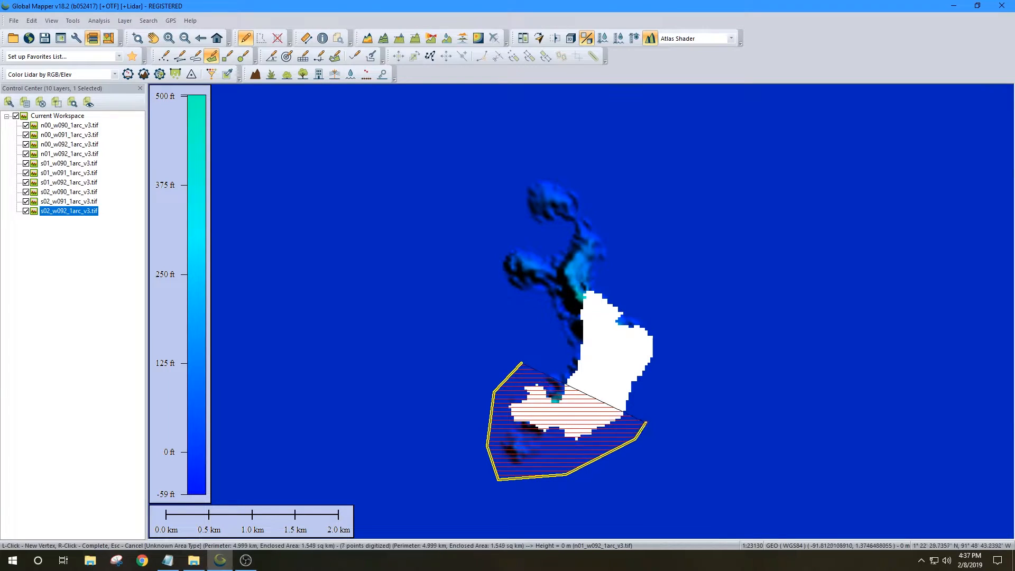
left_click(636, 439)
left_click(663, 387)
left_click(669, 340)
left_click(651, 307)
left_click(627, 288)
left_click(625, 253)
left_click(611, 205)
left_click(591, 172)
left_click(553, 159)
left_click(518, 166)
left_click(506, 188)
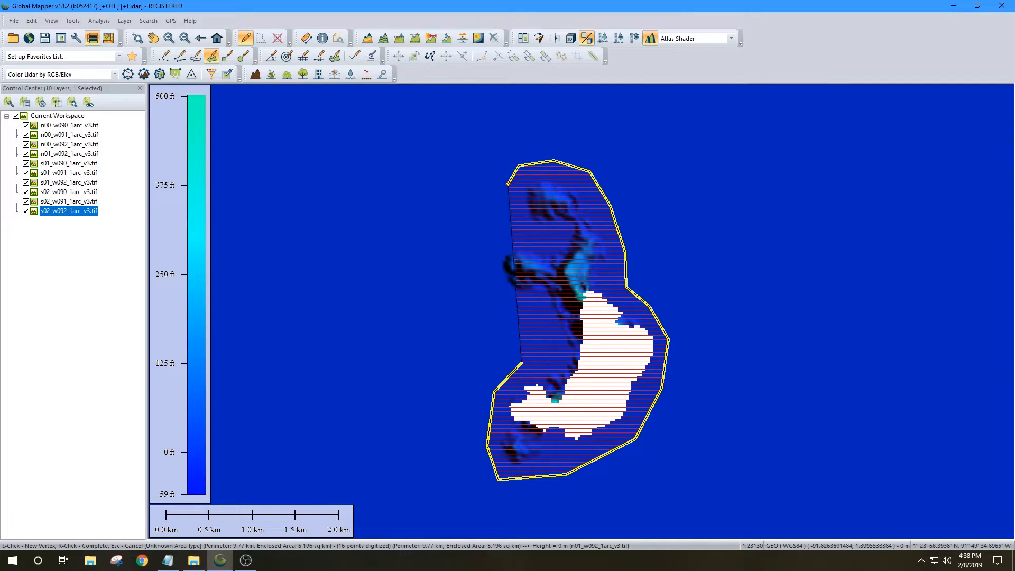
left_click(520, 209)
left_click(522, 222)
left_click(492, 253)
left_click(490, 258)
left_click(502, 301)
left_click(523, 311)
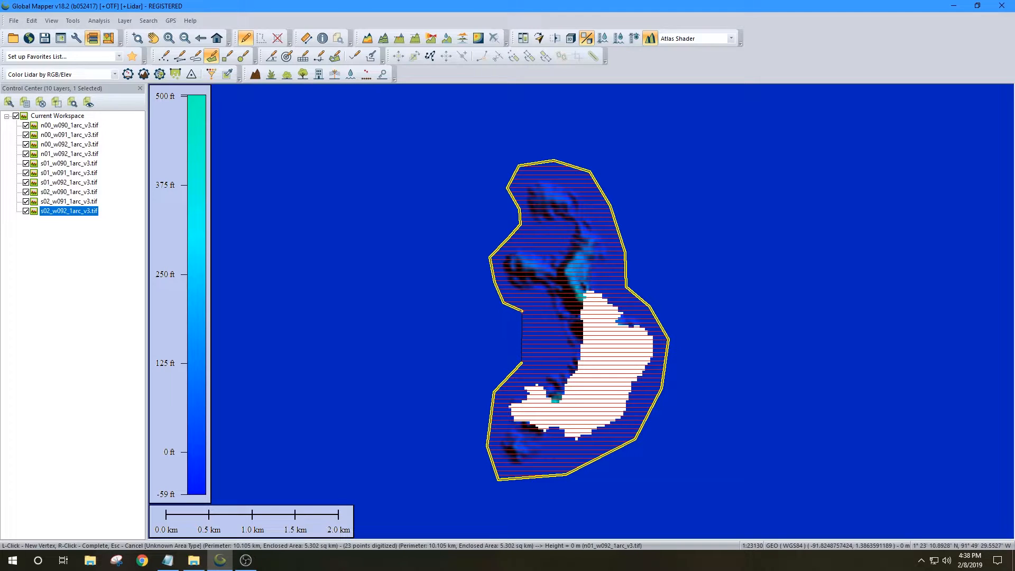
left_click(534, 316)
left_click(543, 320)
left_click(553, 337)
left_click(548, 355)
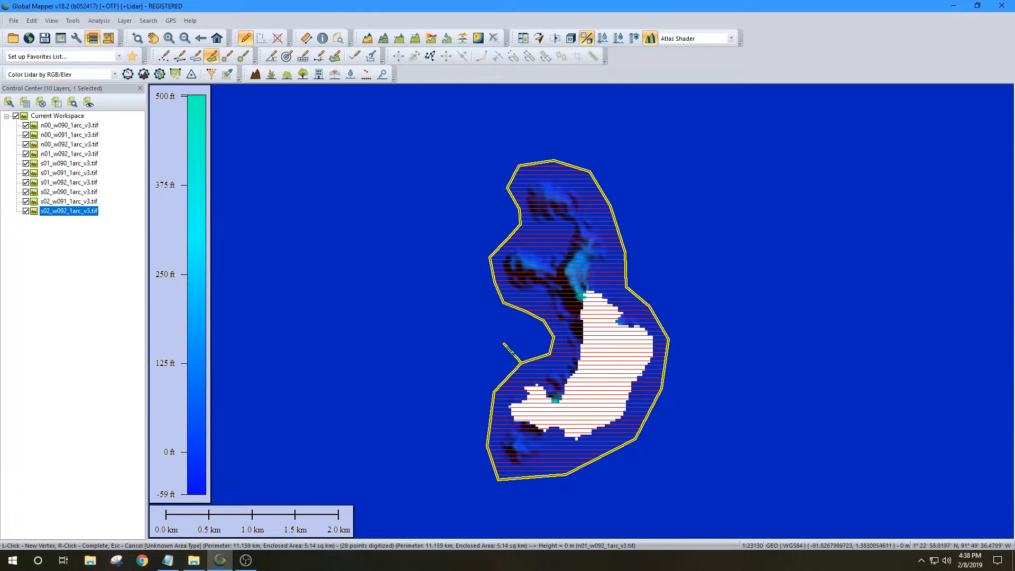
right_click(505, 365)
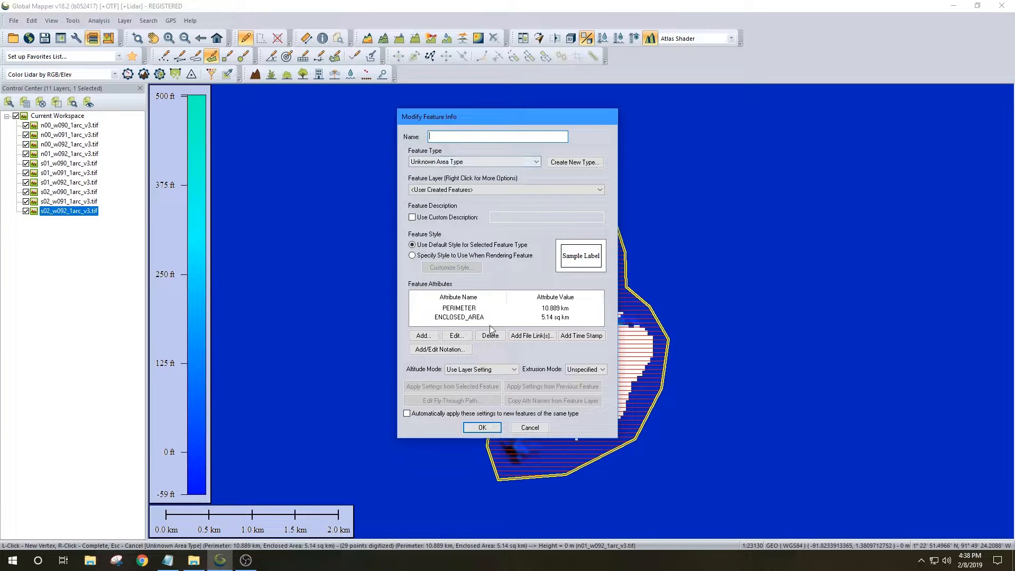
left_click(482, 428)
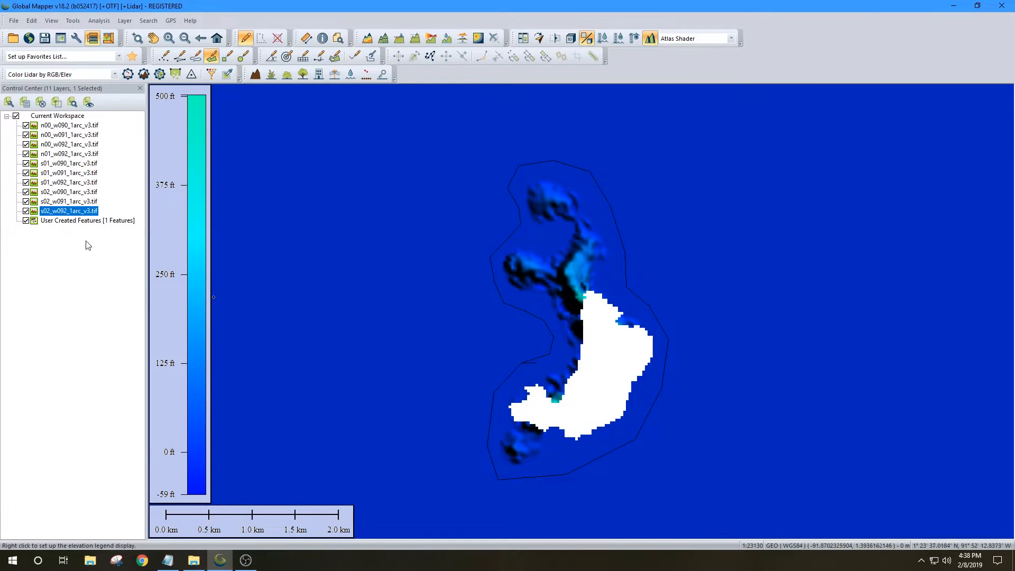
- Hide the User Created Features layer and show it again to check the digitized outline
left_click(90, 222)
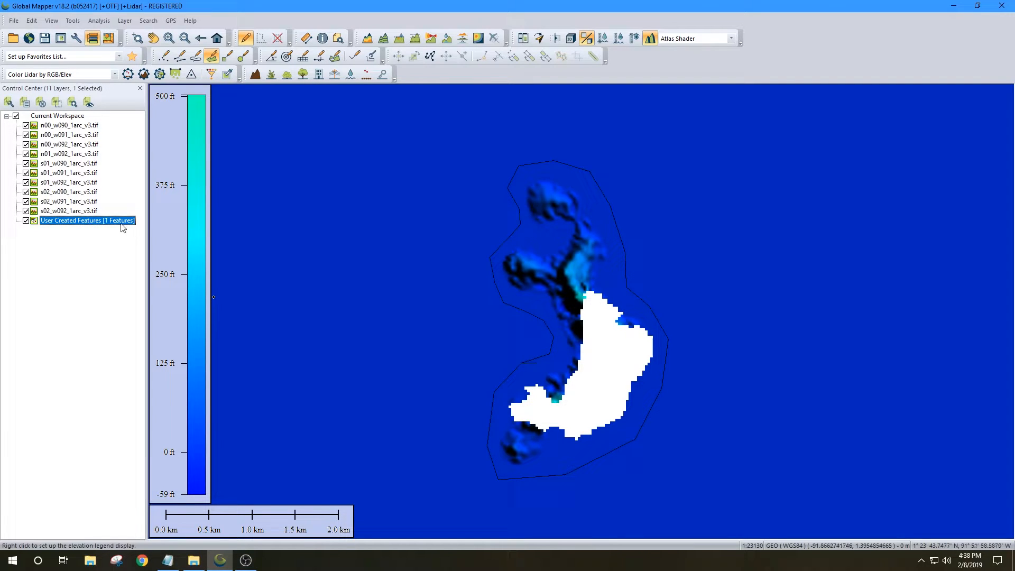
left_click(26, 221)
left_click(26, 221)
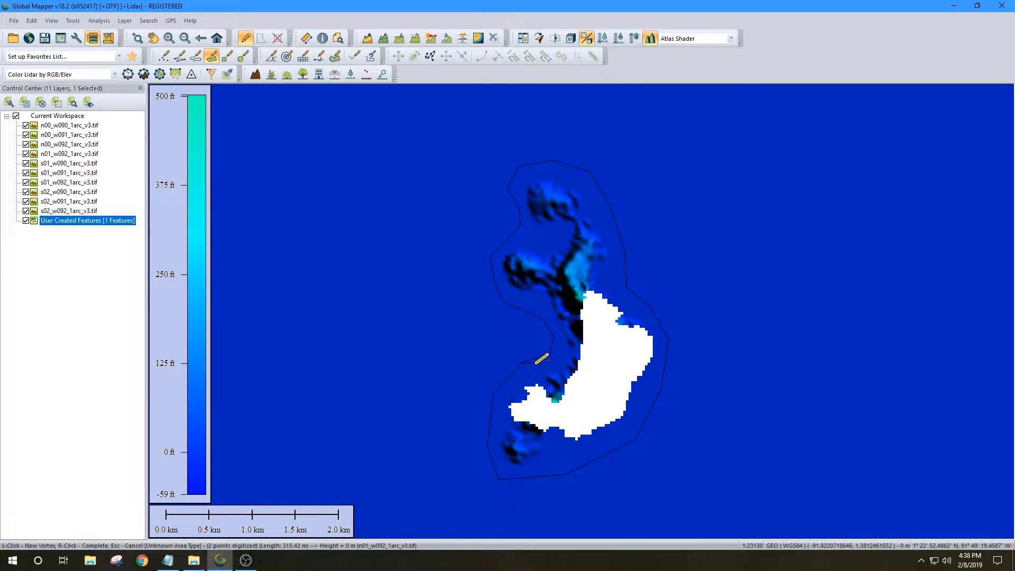
- Close the User Created Features layer without saving a workspace, discarding the digitized area
right_click(69, 221)
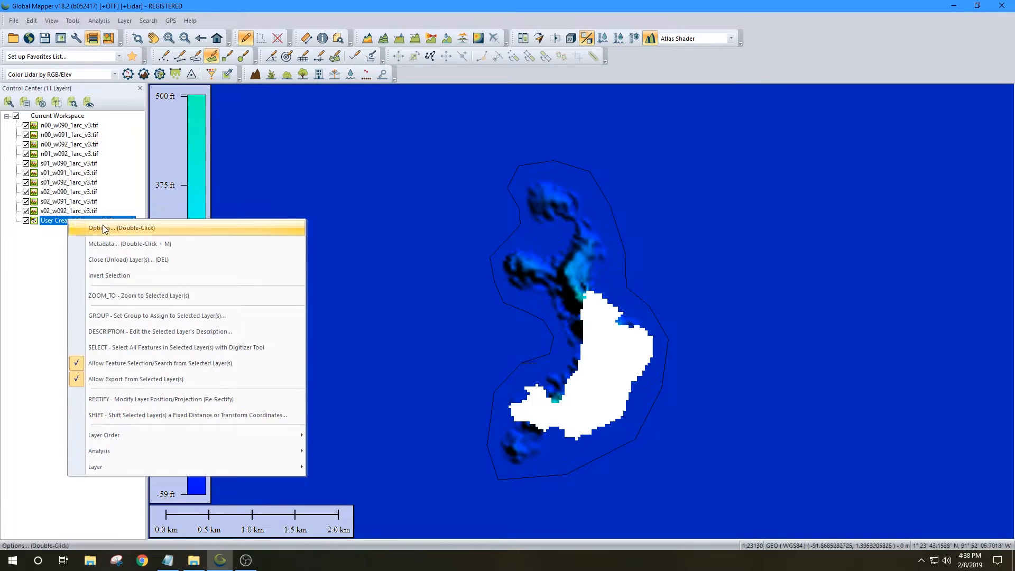
left_click(118, 259)
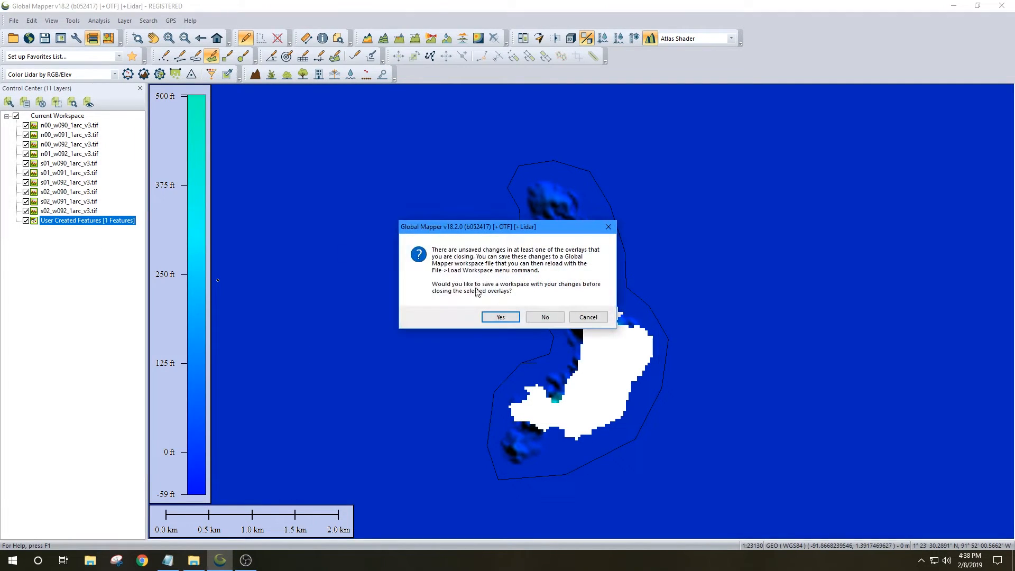
left_click(500, 316)
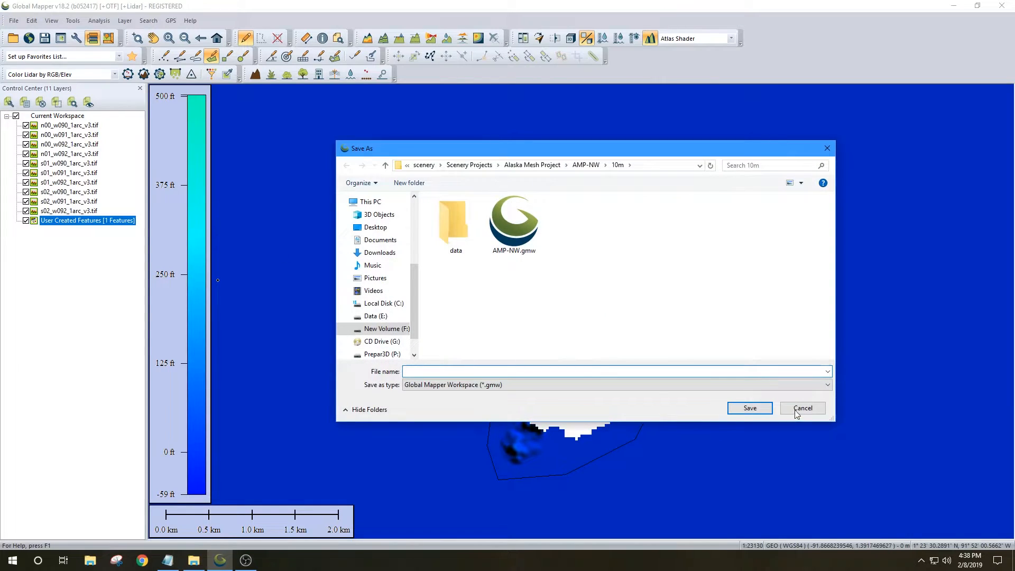
left_click(802, 408)
right_click(114, 221)
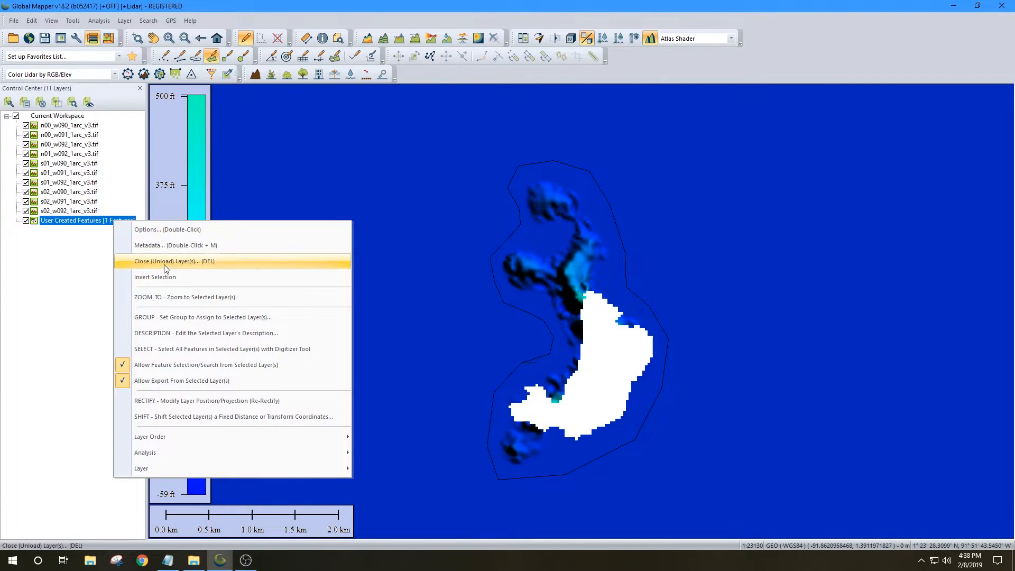
left_click(164, 261)
left_click(550, 319)
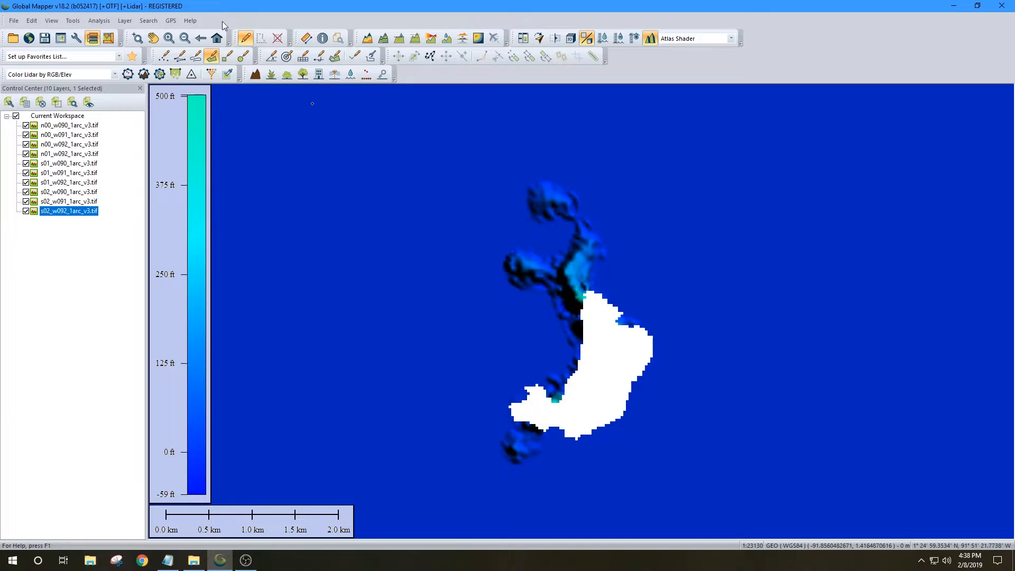
- Digitize a new area feature of about 5 sq km enclosing the entire island and its data gap, accepting the default feature info
right_click(342, 186)
mouse_move(434, 213)
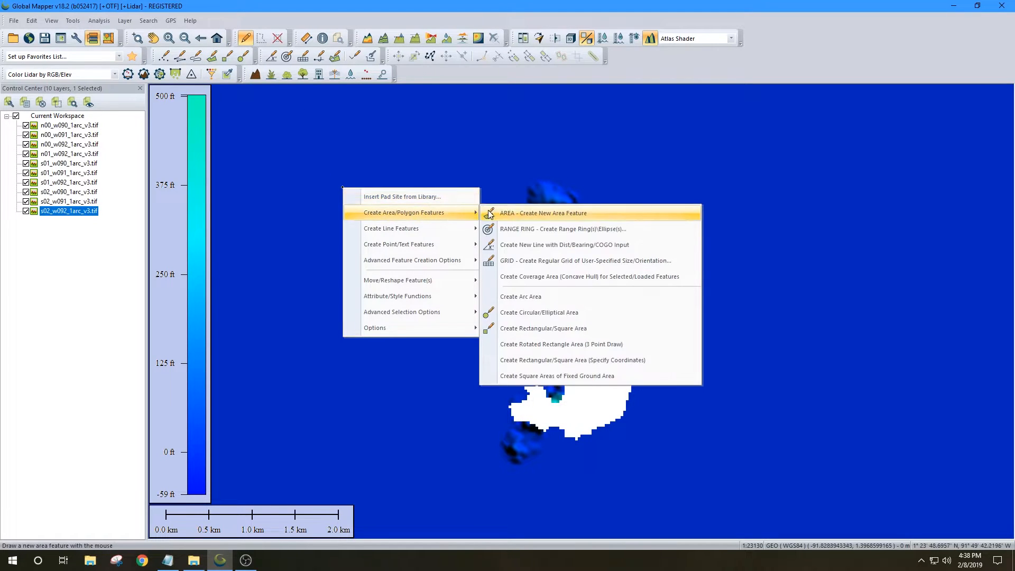
left_click(489, 213)
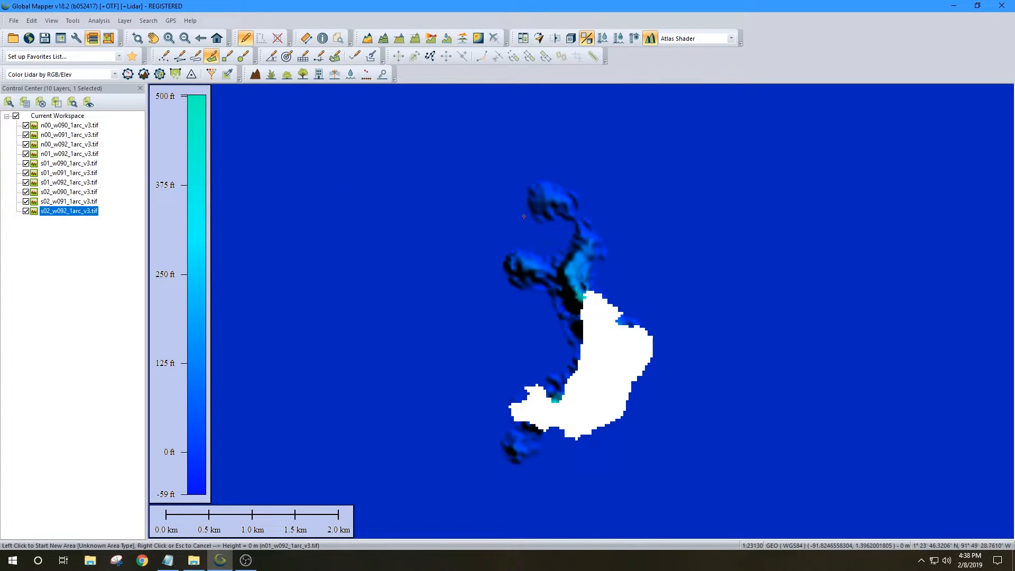
left_click(519, 219)
left_click(514, 181)
left_click(541, 160)
left_click(590, 177)
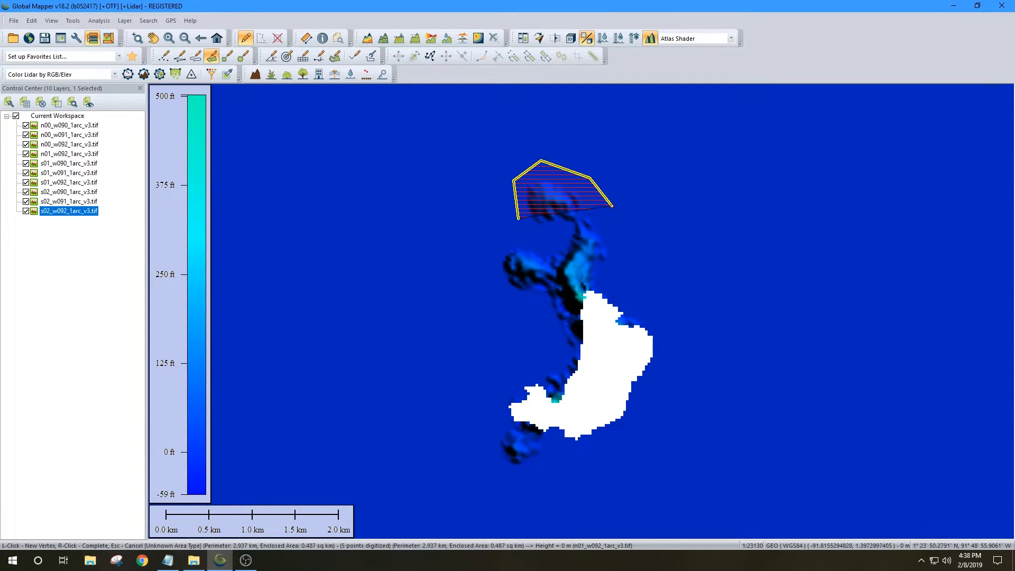
left_click(612, 212)
left_click(629, 251)
left_click(619, 277)
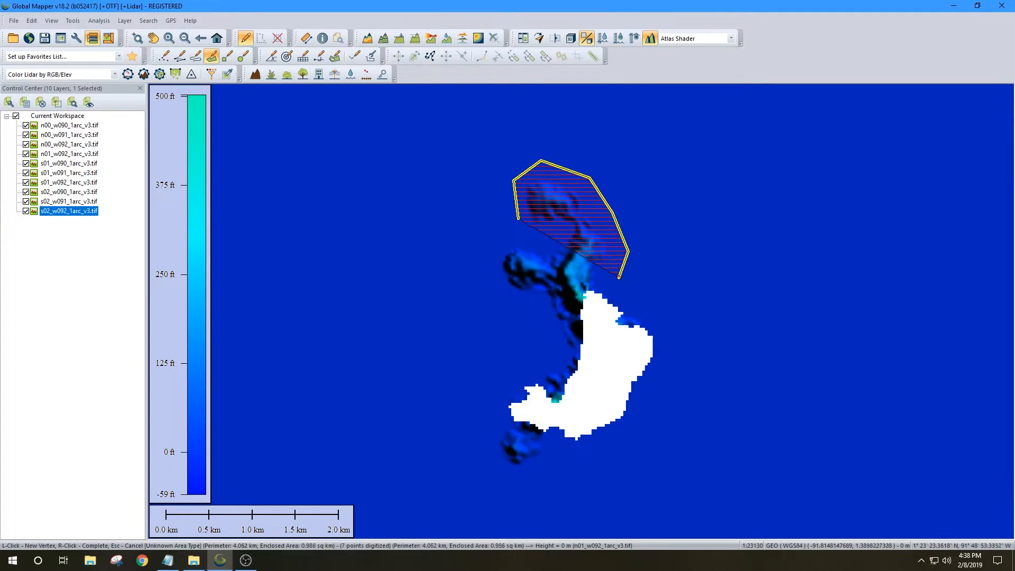
left_click(631, 300)
left_click(655, 315)
left_click(671, 346)
left_click(667, 391)
left_click(637, 428)
left_click(576, 454)
left_click(559, 455)
left_click(527, 474)
left_click(494, 477)
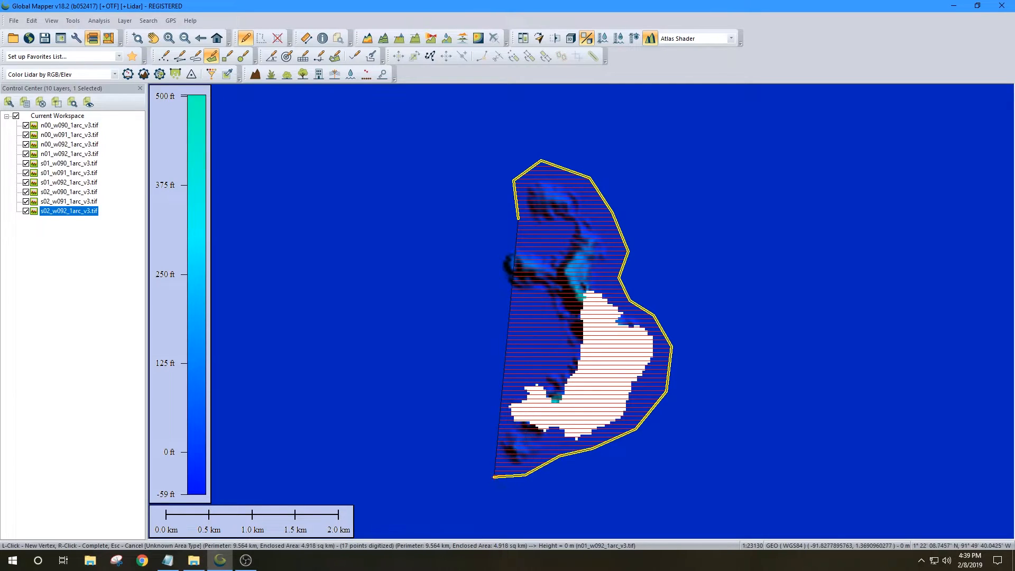
left_click(471, 454)
left_click(478, 406)
left_click(537, 363)
left_click(546, 357)
left_click(537, 317)
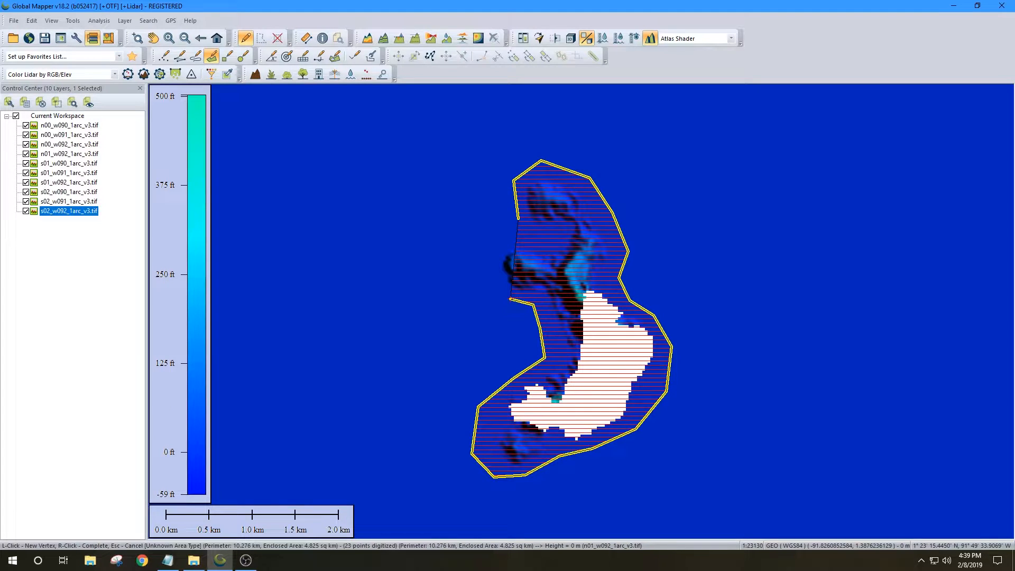
left_click(492, 288)
left_click(487, 266)
left_click(497, 245)
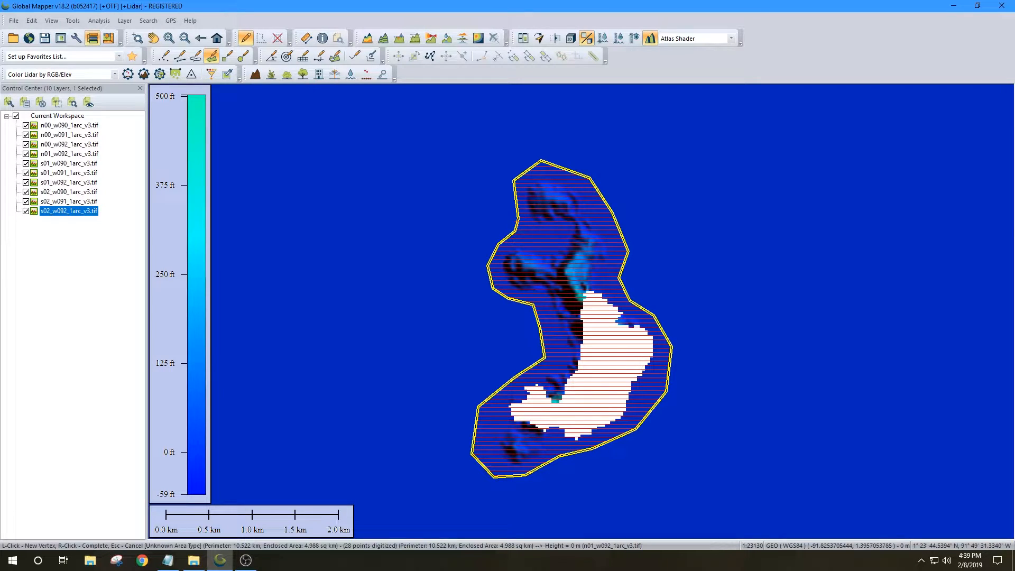
right_click(516, 237)
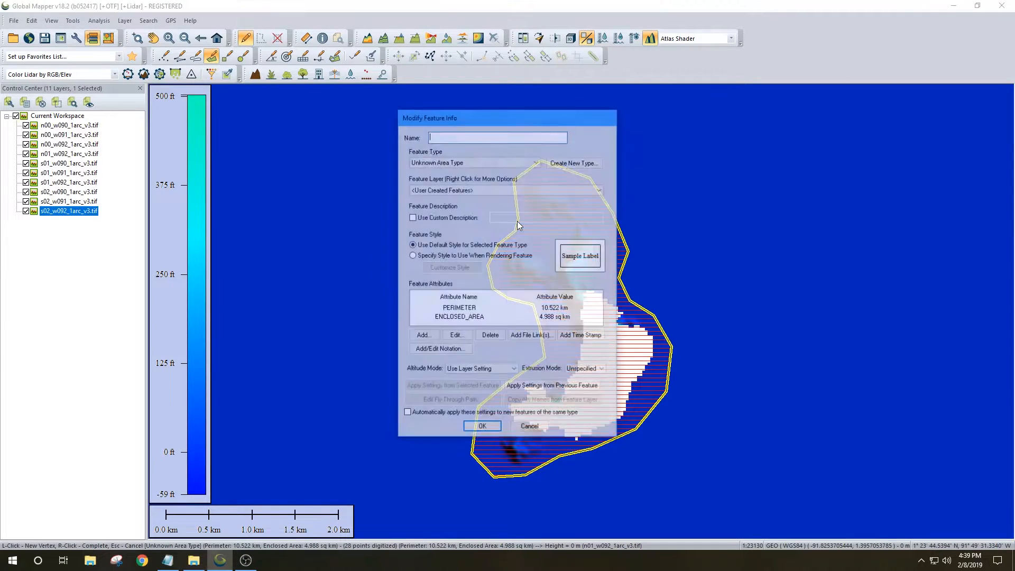
left_click(478, 421)
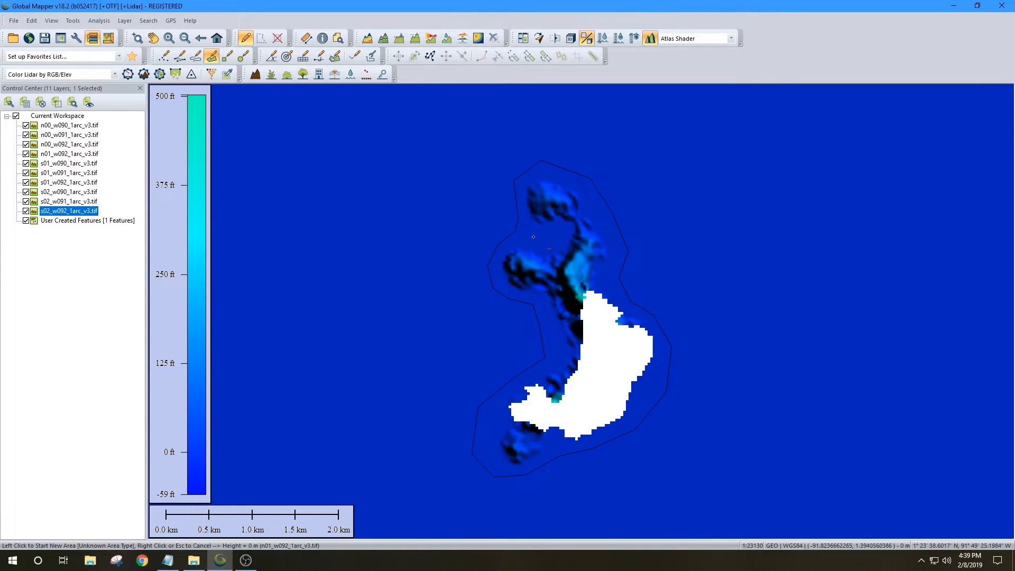
scroll(470, 338, "down", 3)
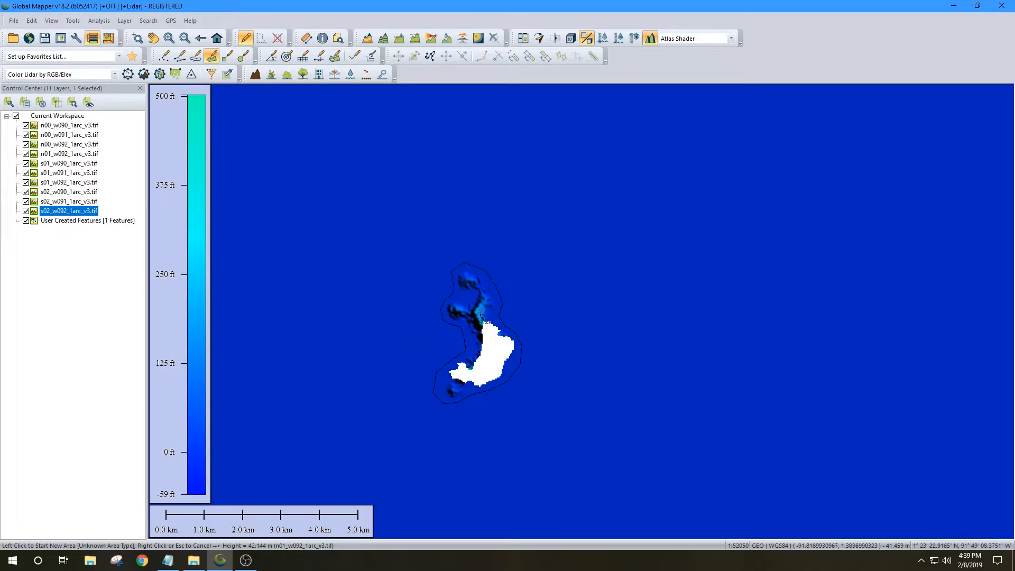
scroll(483, 346, "down", 2)
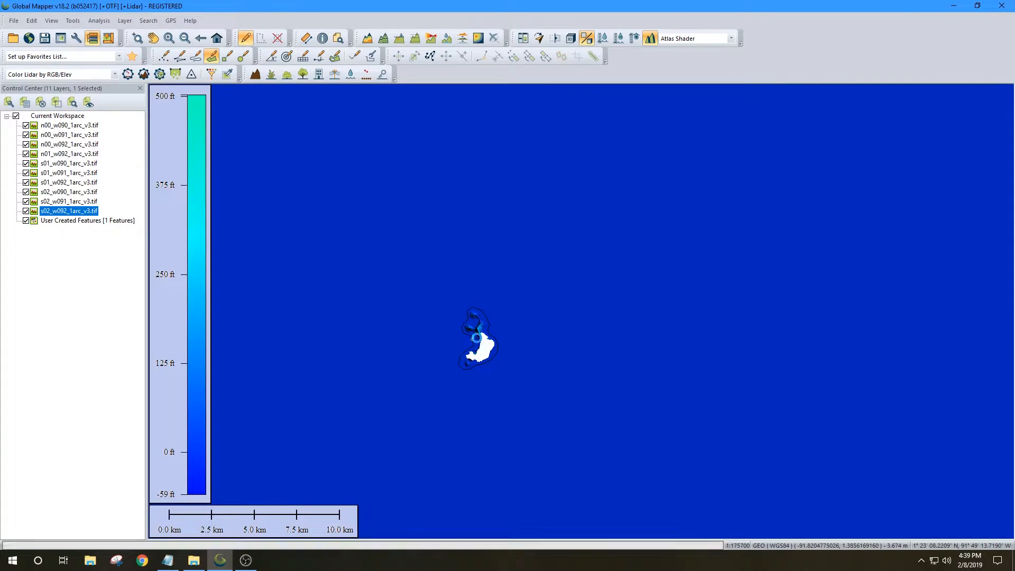
scroll(480, 338, "down", 1)
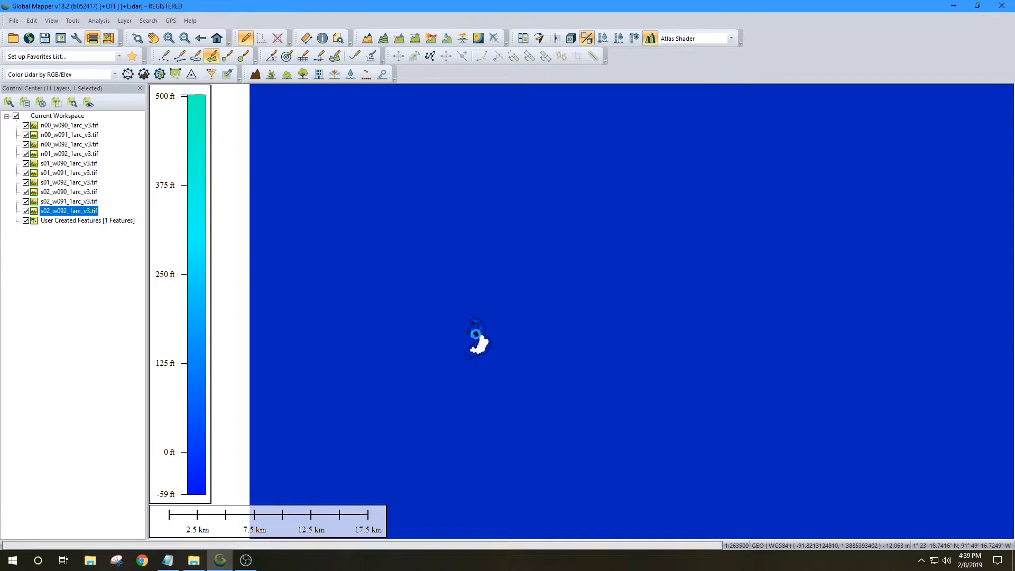
- Examine the whole island group to locate the remaining islands and white data gaps that need area outlines
scroll(477, 339, "down", 3)
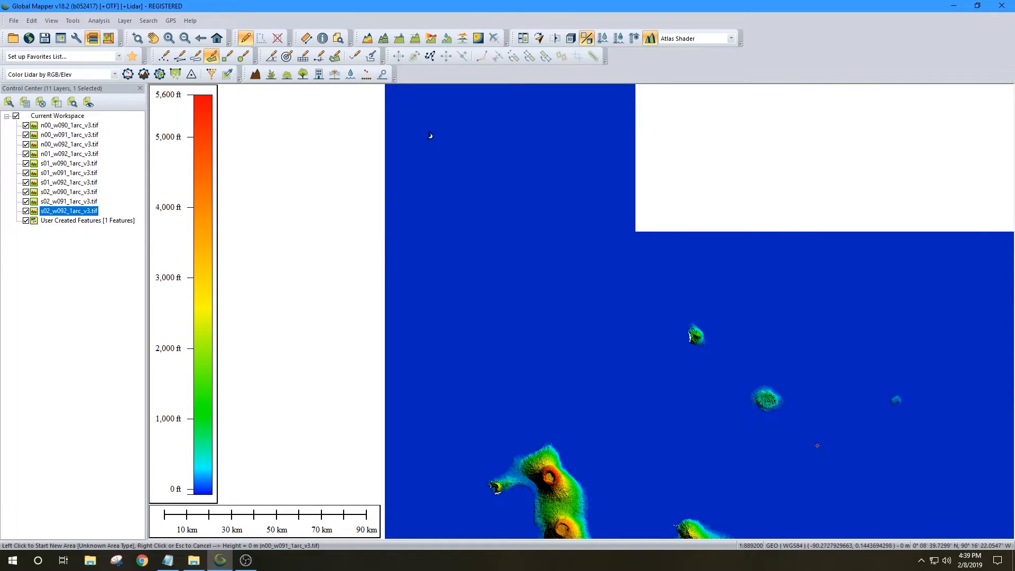
left_click_drag(831, 470, 703, 302)
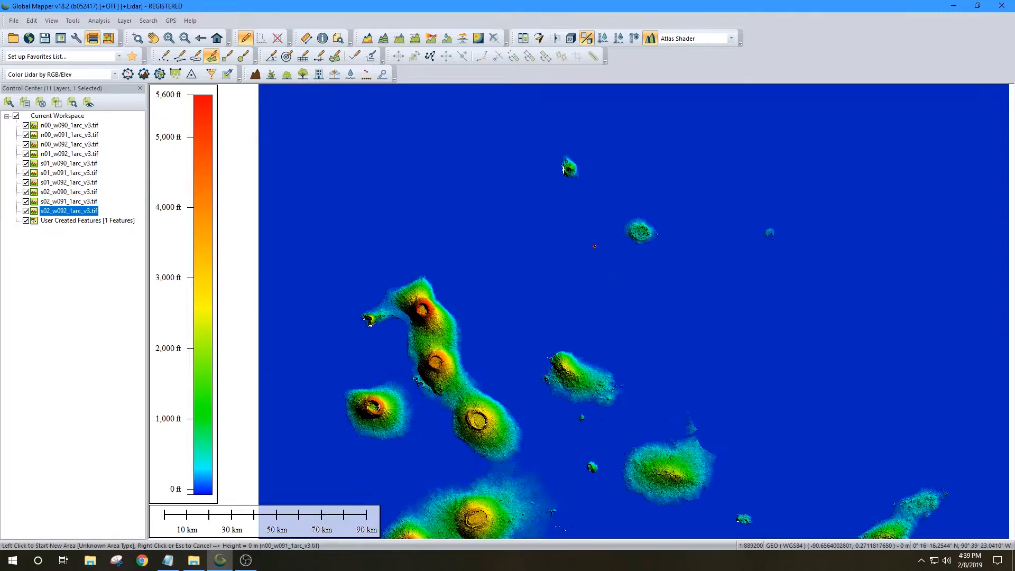
left_click_drag(547, 175, 516, 228)
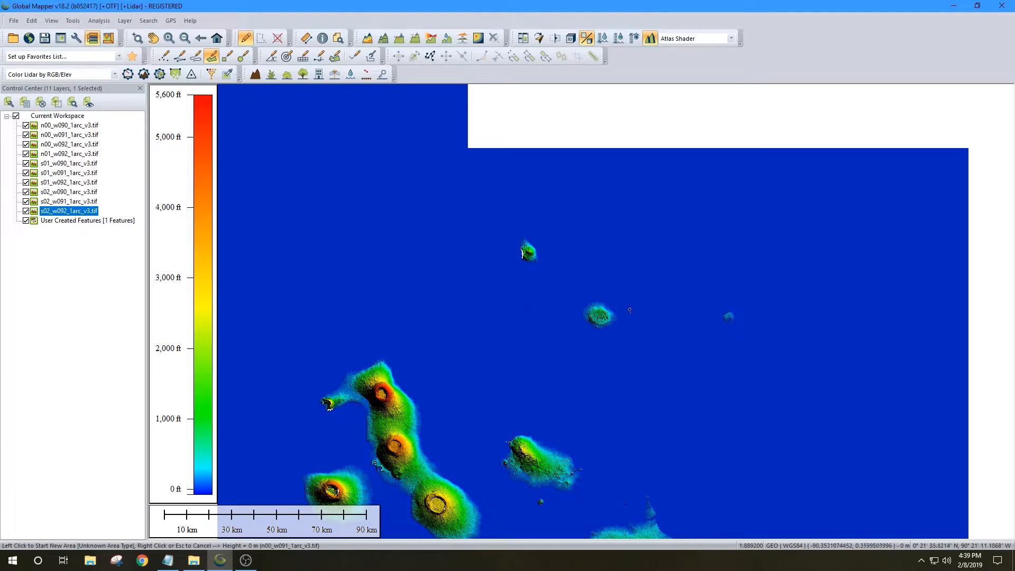
key("Down")
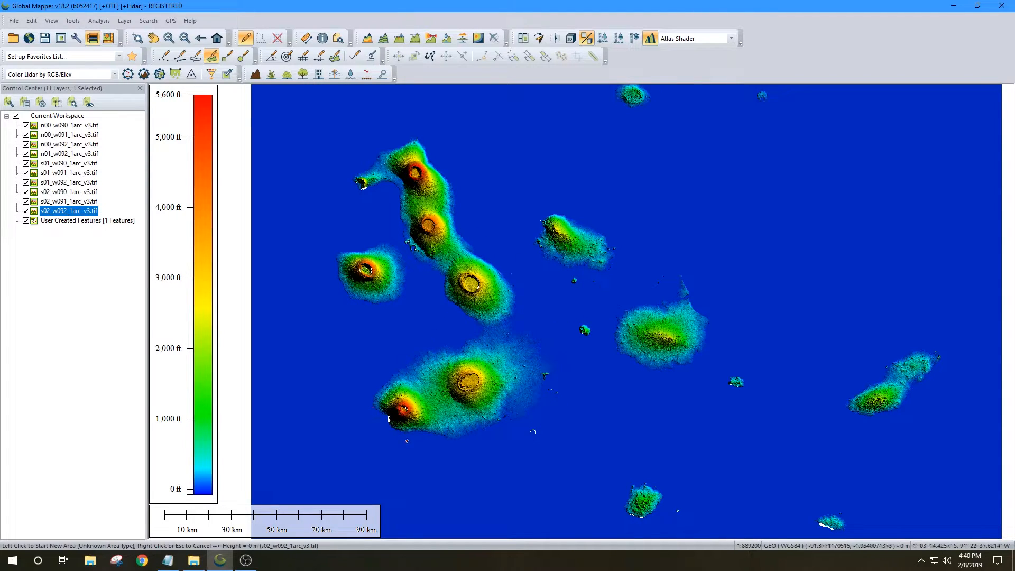
scroll(378, 405, "down", 1)
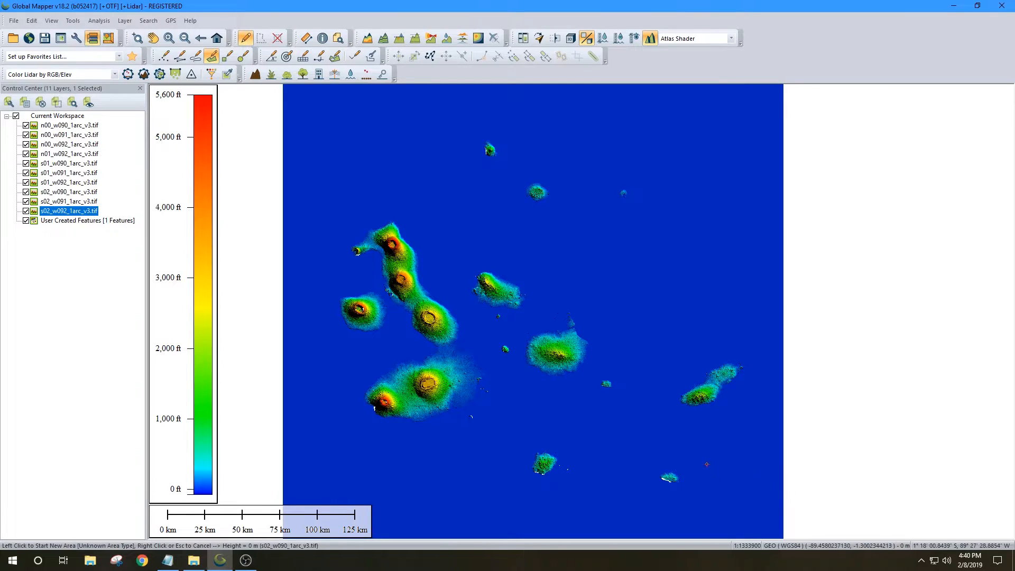
key("Up")
key("Left")
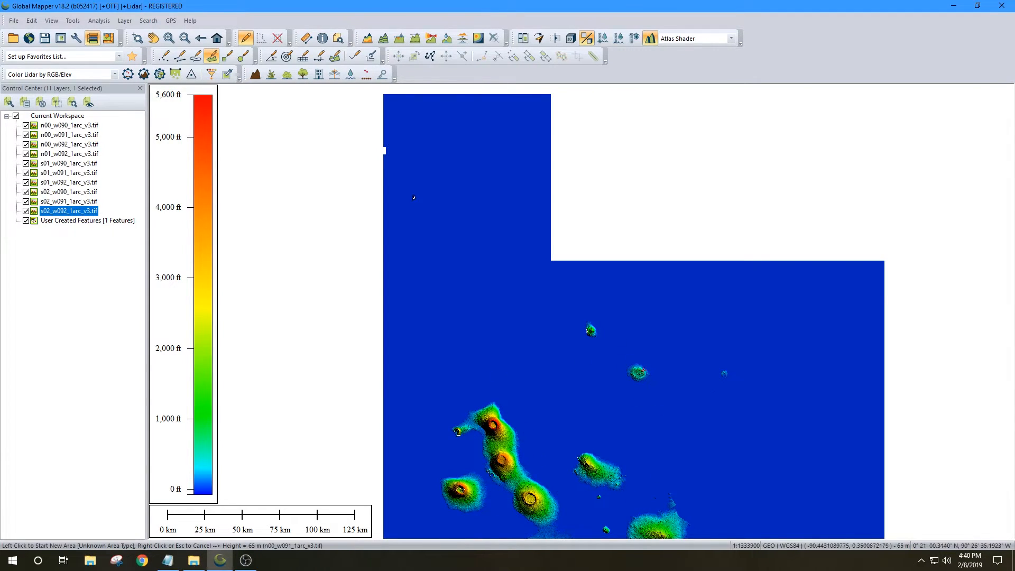
- Digitize area features around the small northeastern crater island and around the elongated easternmost island, enclosing their offshore islets
scroll(588, 361, "up", 5)
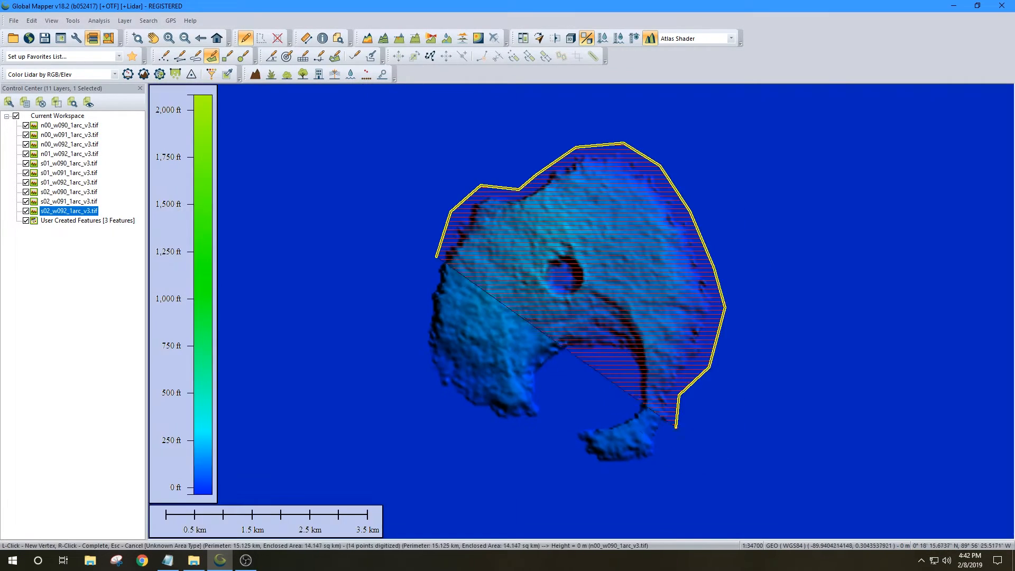
scroll(384, 306, "down", 2)
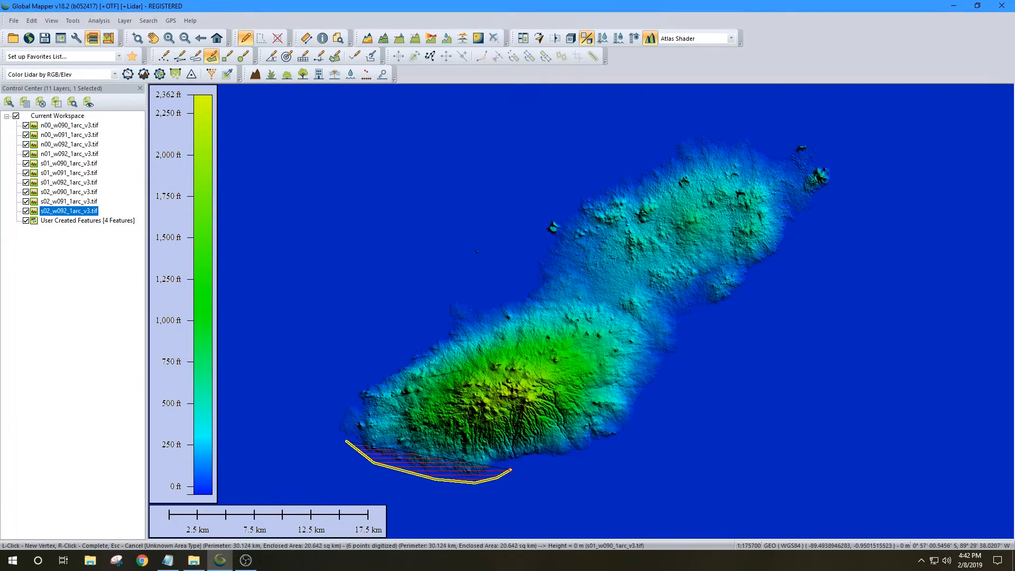
left_click(843, 181)
left_click(465, 243)
left_click(357, 381)
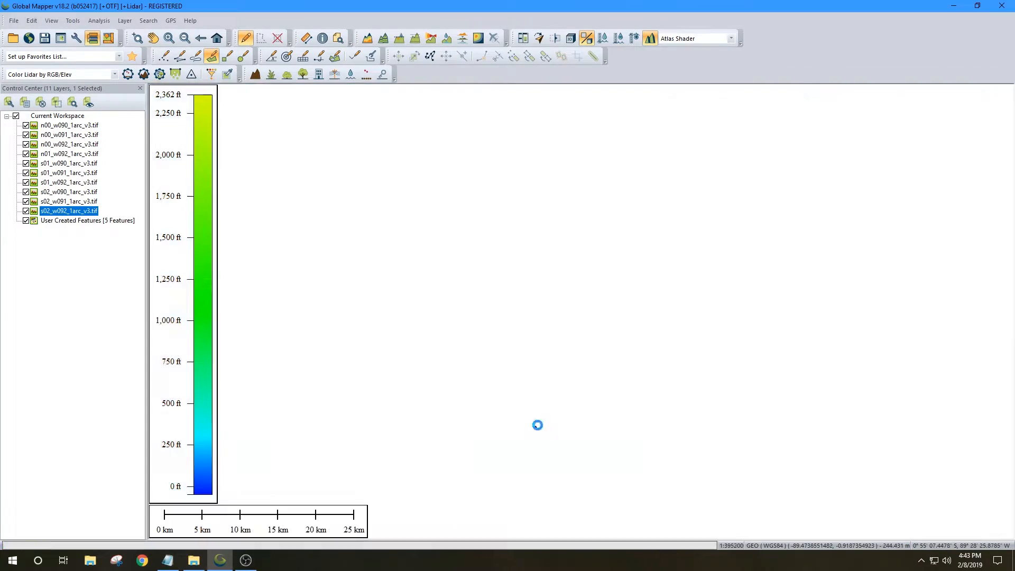
- Digitize area features around the southern island with its data gaps and offshore islets, and around the small island southeast of the central one
scroll(369, 215, "up", 3)
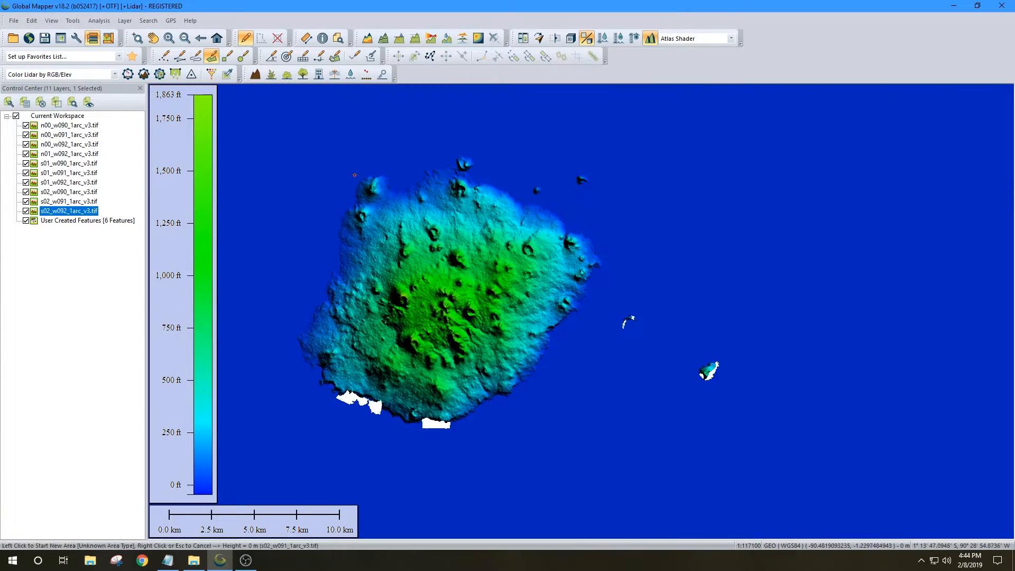
mouse_move(354, 175)
left_mouse_down()
mouse_move(562, 374)
mouse_move(608, 296)
mouse_move(465, 127)
mouse_move(354, 175)
left_mouse_up()
scroll(542, 392, "down", 3)
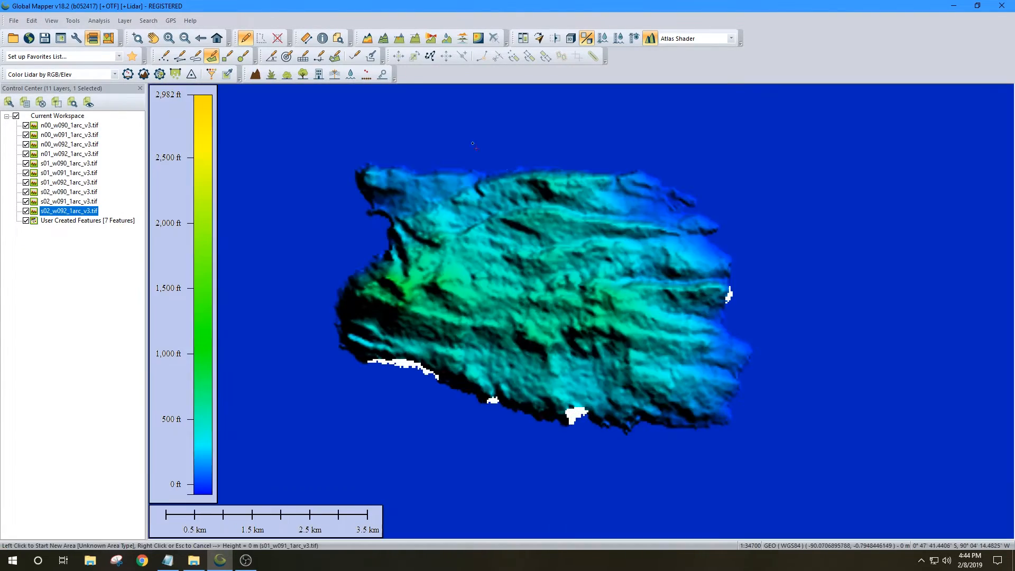
mouse_move(363, 159)
left_mouse_down()
mouse_move(740, 286)
mouse_move(339, 365)
mouse_move(363, 159)
left_mouse_up()
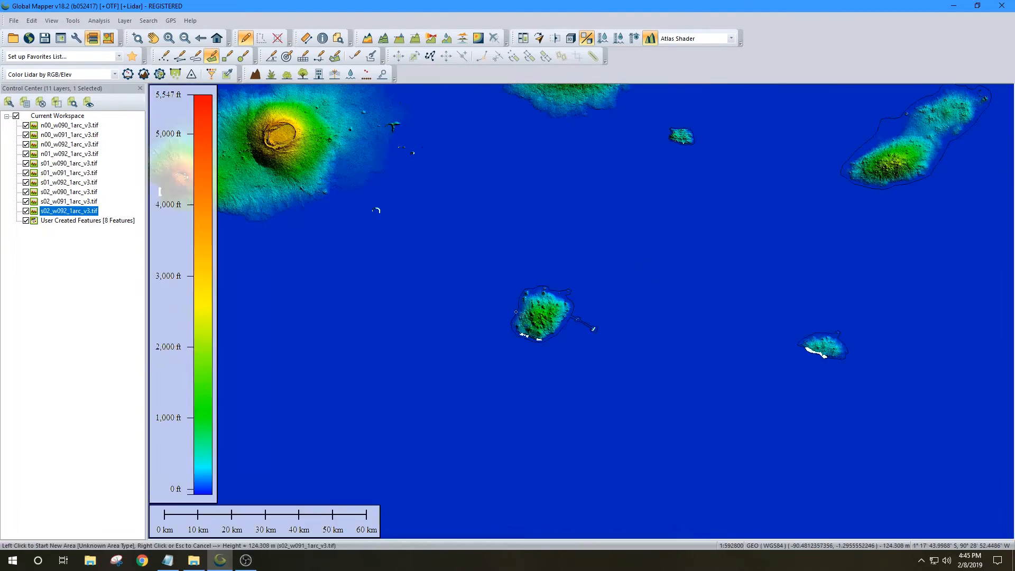
- Digitize one area feature of about 11926 sq km enclosing the large western islands and the two central islands, accept the default feature info, and end area digitizing
scroll(494, 275, "up", 1)
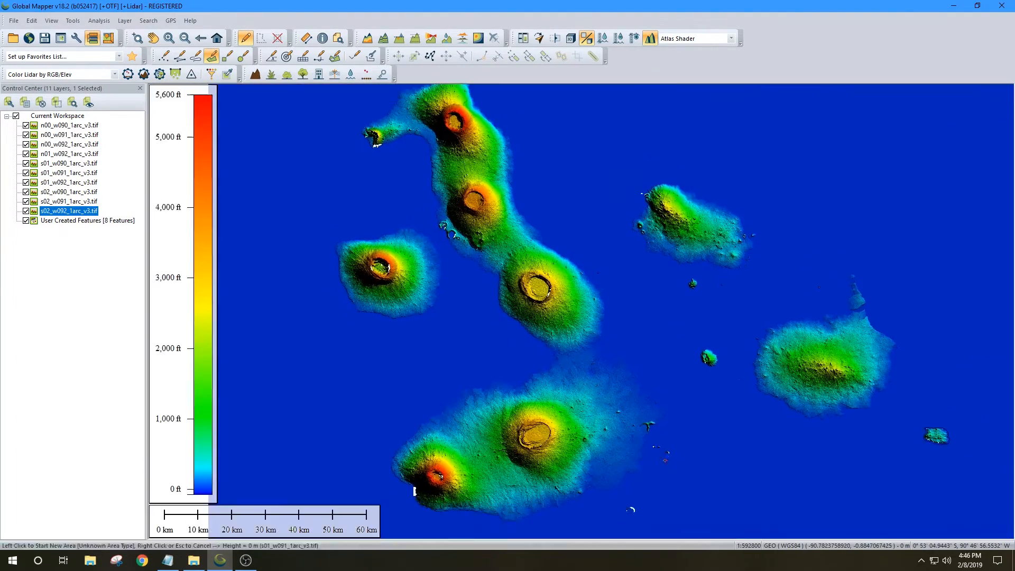
scroll(494, 276, "down", 1)
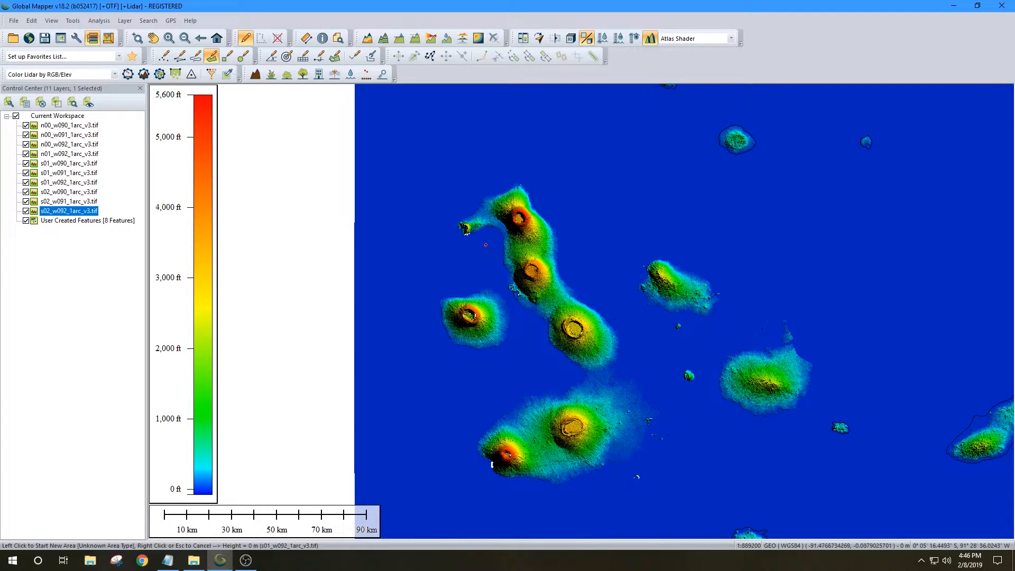
left_click(471, 210)
left_click(479, 195)
left_click(501, 186)
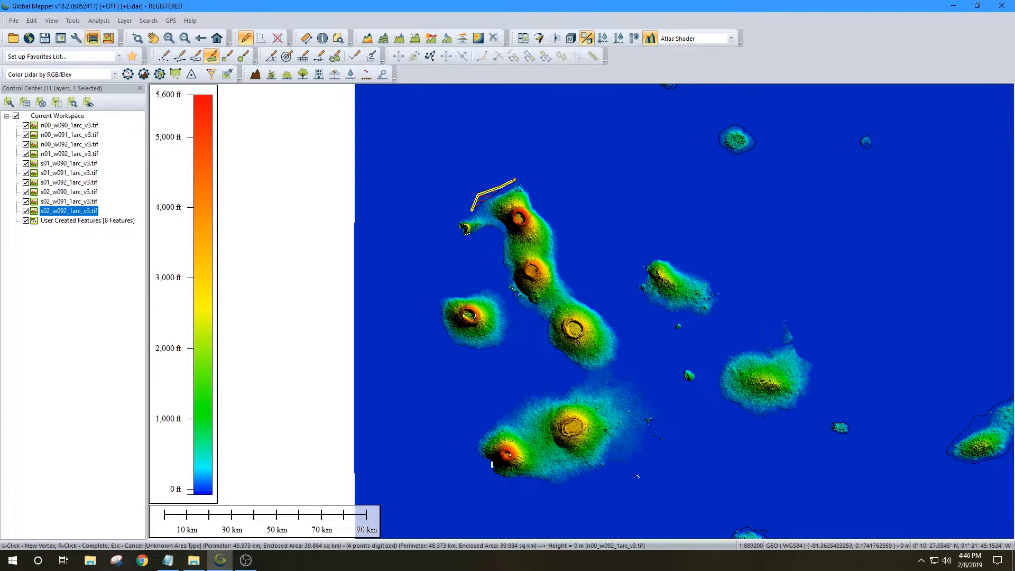
left_click(515, 178)
left_click(529, 180)
left_click(541, 204)
left_click(560, 219)
left_click(564, 227)
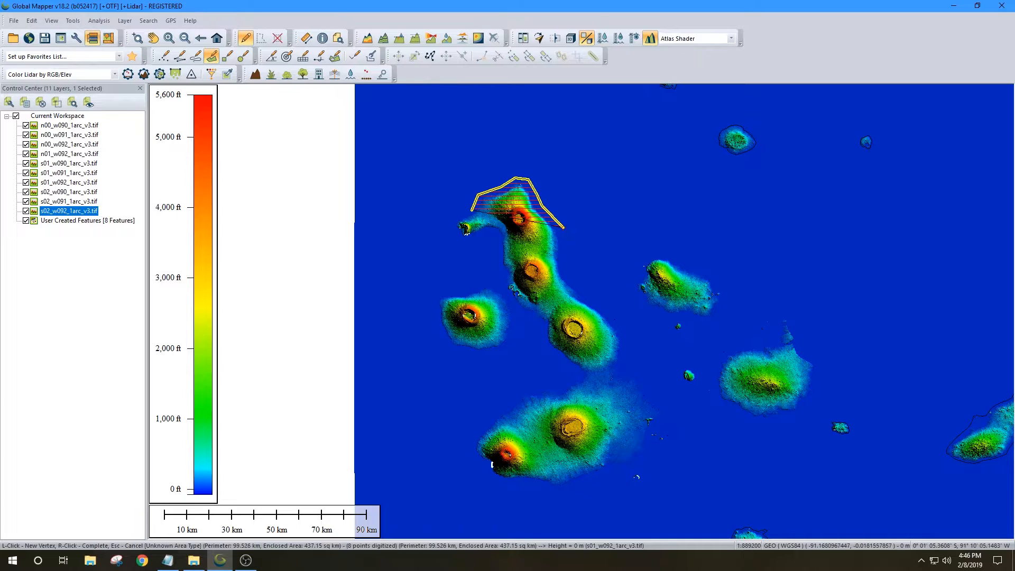
left_click(566, 271)
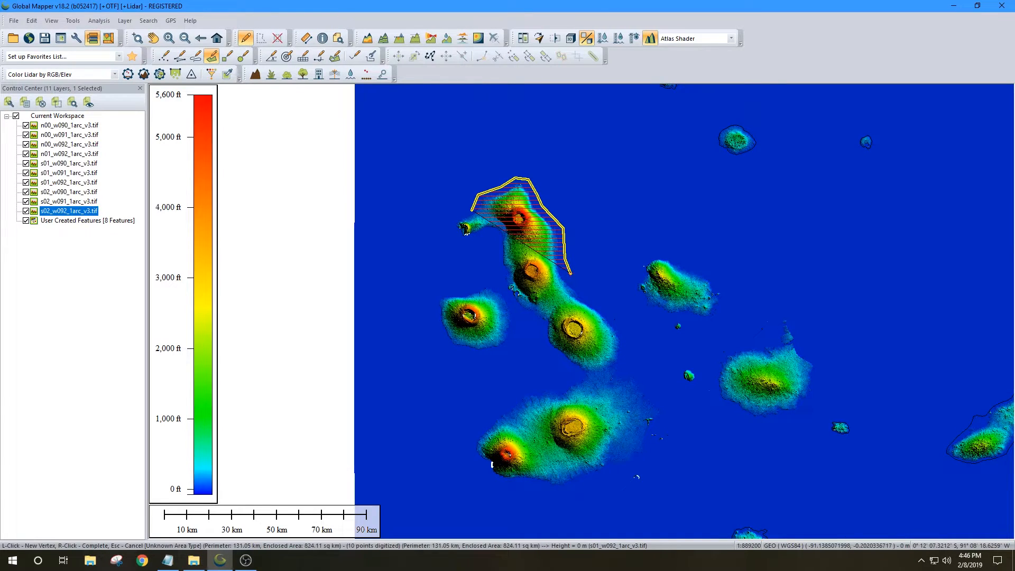
left_click(575, 280)
left_click(587, 295)
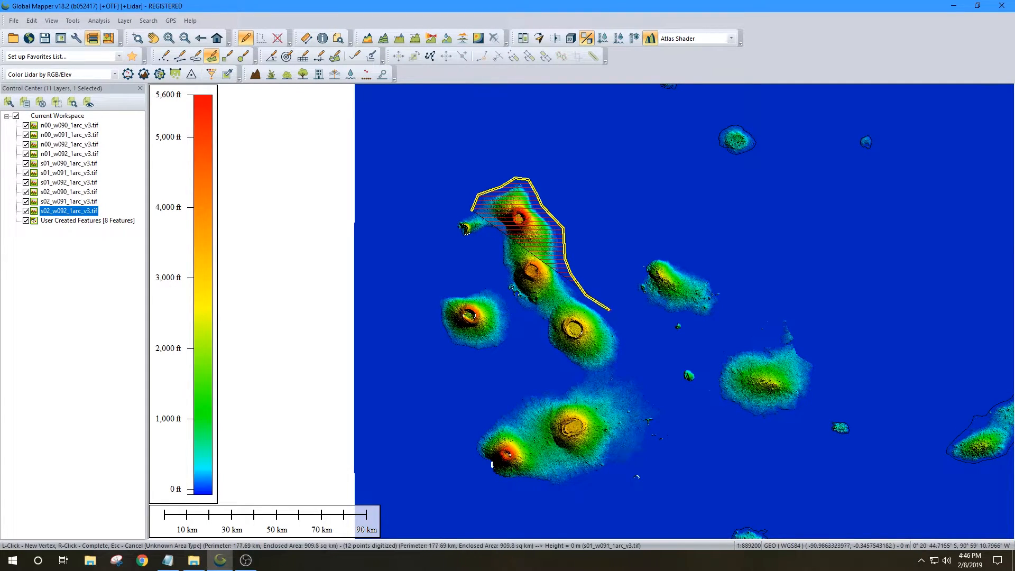
left_click(613, 314)
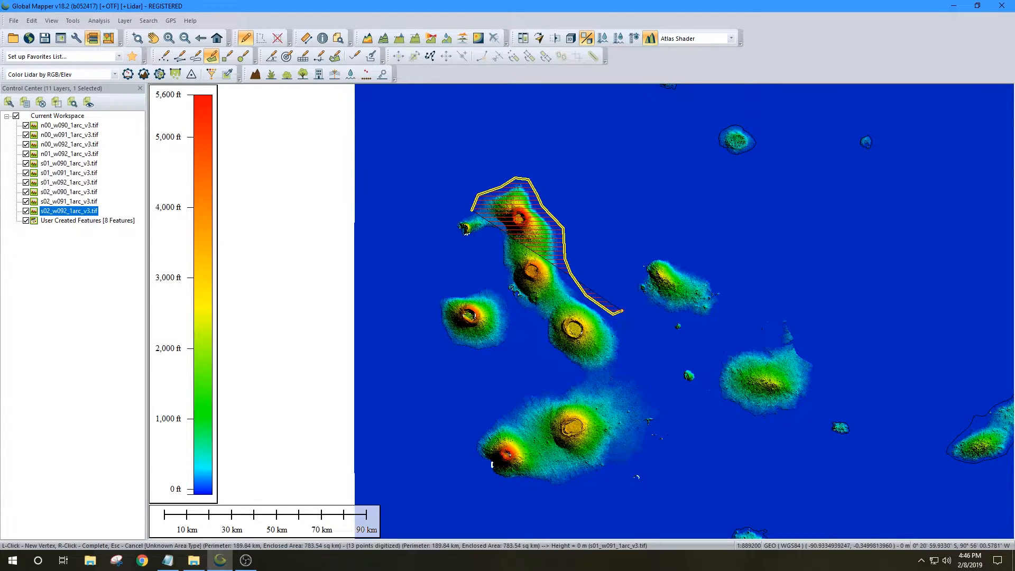
left_click(627, 312)
left_click(634, 358)
left_click(645, 379)
left_click(661, 380)
left_click(668, 378)
left_click(684, 362)
left_click(686, 345)
left_click(671, 337)
left_click(665, 321)
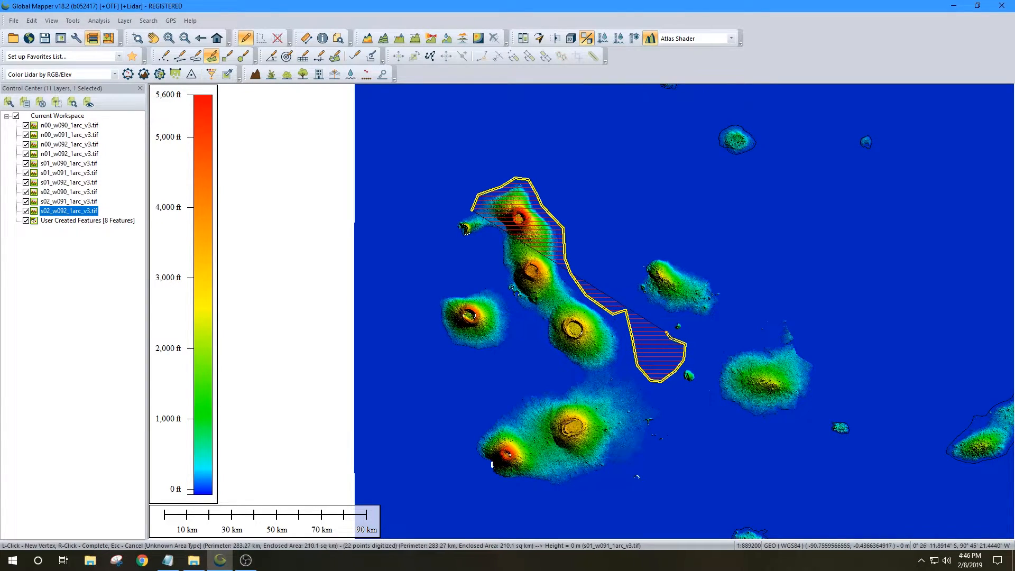
left_click(664, 319)
left_click(643, 312)
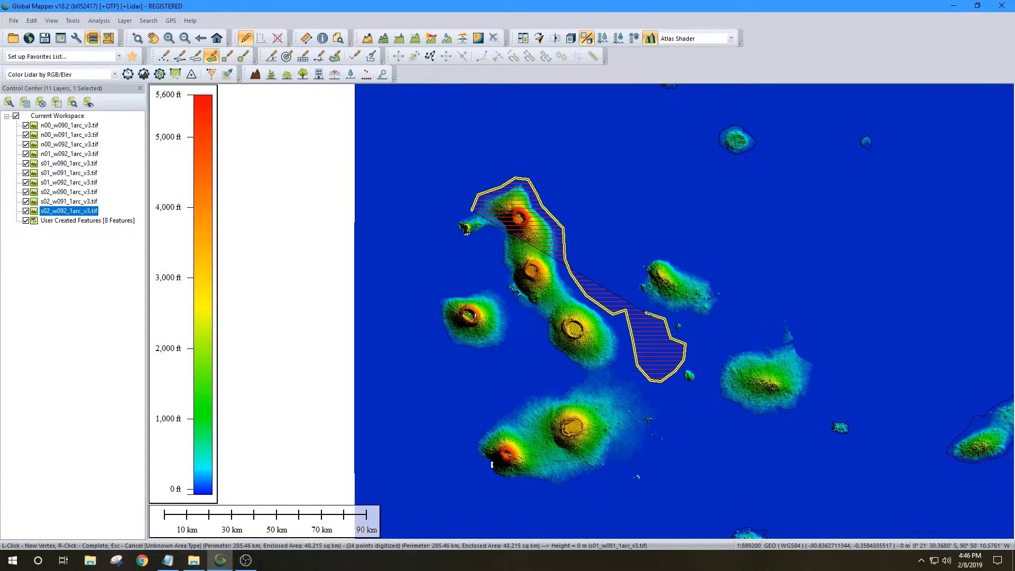
left_click(639, 303)
left_click(634, 297)
left_click(629, 291)
left_click(637, 263)
left_click(646, 254)
left_click(682, 256)
left_click(700, 262)
left_click(713, 271)
left_click(727, 289)
left_click(729, 304)
left_click(717, 320)
left_click(715, 332)
left_click(730, 337)
left_click(744, 333)
left_click(760, 317)
left_click(779, 310)
left_click(794, 321)
left_click(803, 345)
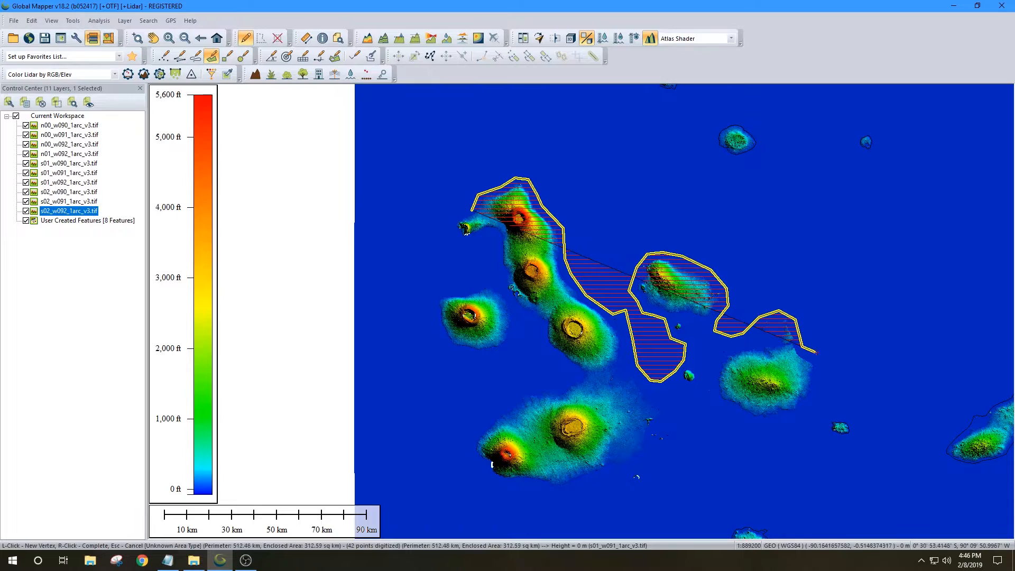
left_click(825, 364)
left_click(817, 395)
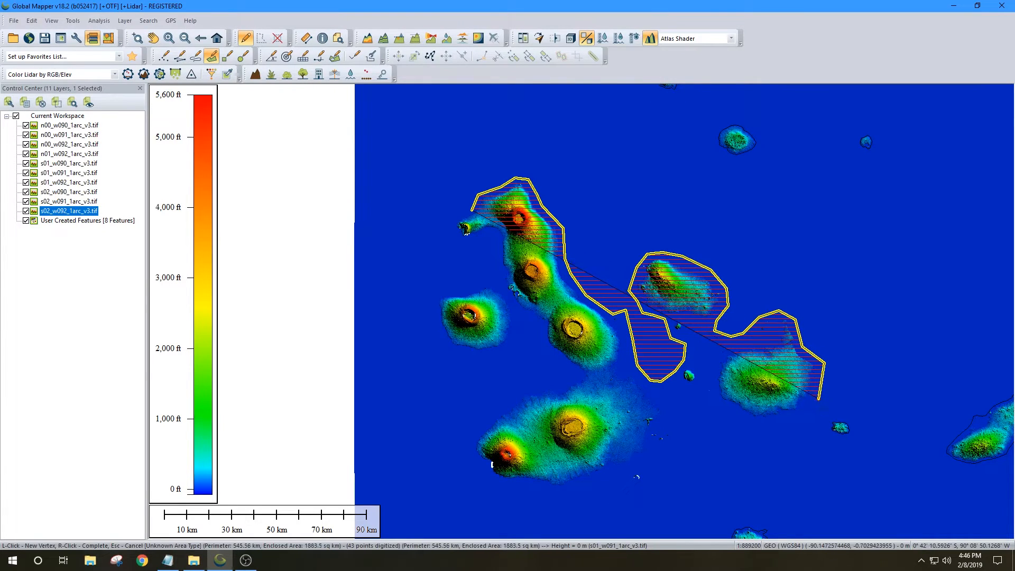
left_click(804, 413)
left_click(786, 422)
left_click(756, 425)
left_click(726, 413)
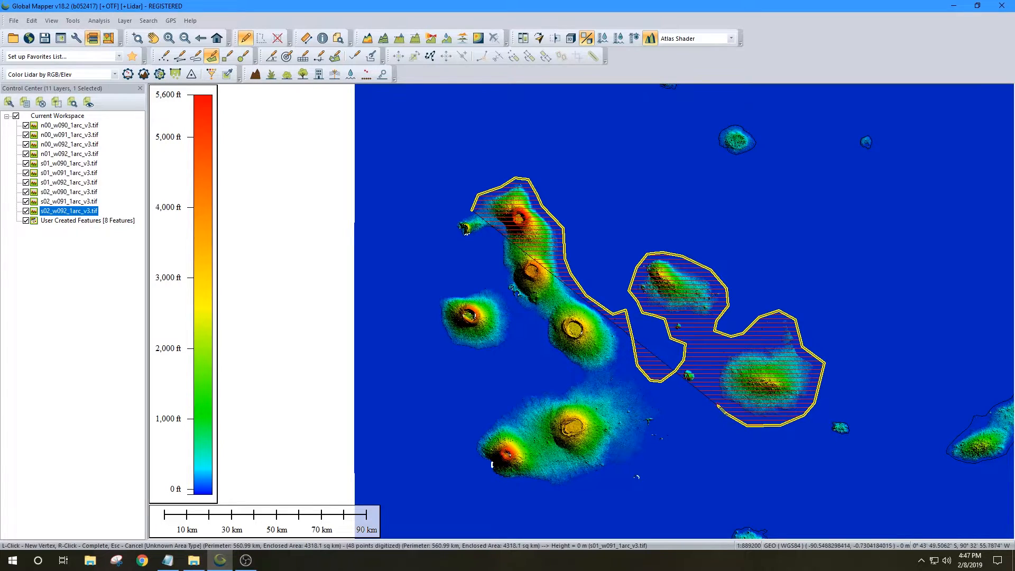
left_click(707, 392)
left_click(690, 391)
left_click(675, 392)
left_click(669, 395)
left_click(667, 407)
left_click(676, 419)
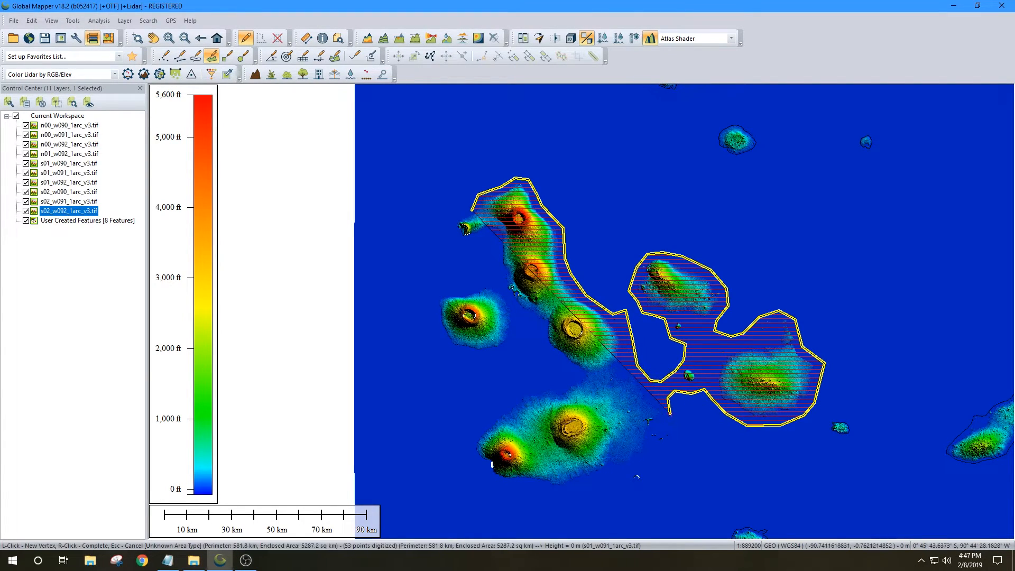
left_click(681, 433)
left_click(653, 474)
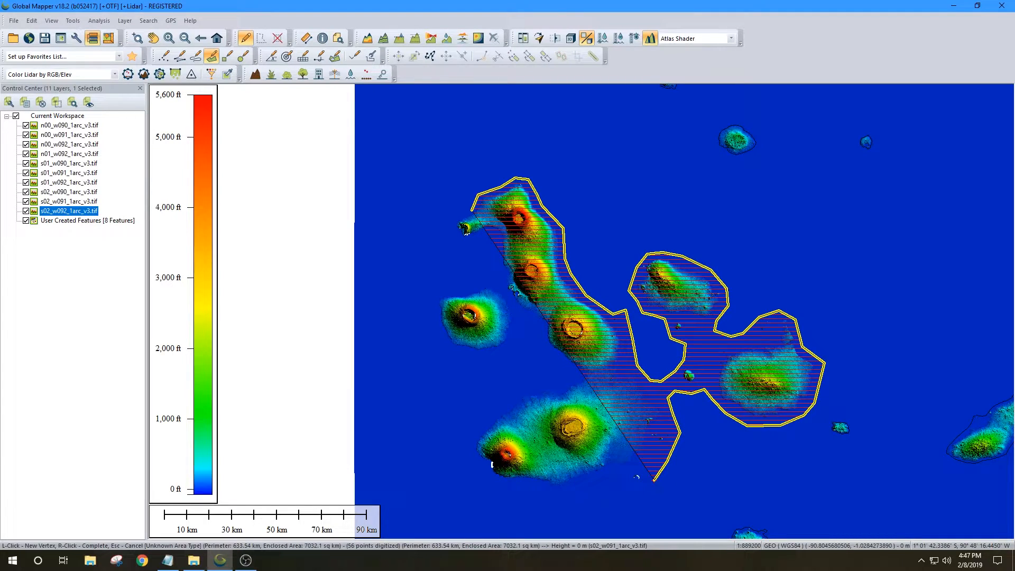
left_click(645, 487)
left_click(611, 480)
left_click(584, 489)
left_click(534, 494)
left_click(483, 479)
left_click(468, 462)
left_click(465, 435)
left_click(487, 409)
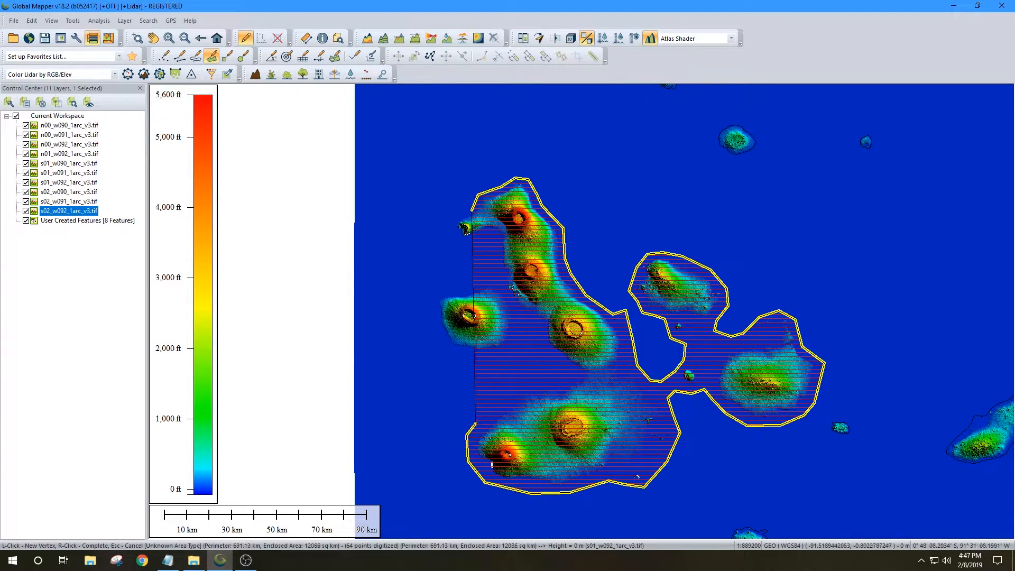
left_click(498, 397)
left_click(526, 382)
left_click(562, 376)
left_click(546, 353)
left_click(539, 331)
left_click(524, 317)
left_click(518, 321)
left_click(520, 329)
left_click(519, 348)
left_click(497, 362)
left_click(459, 356)
left_click(438, 344)
left_click(432, 296)
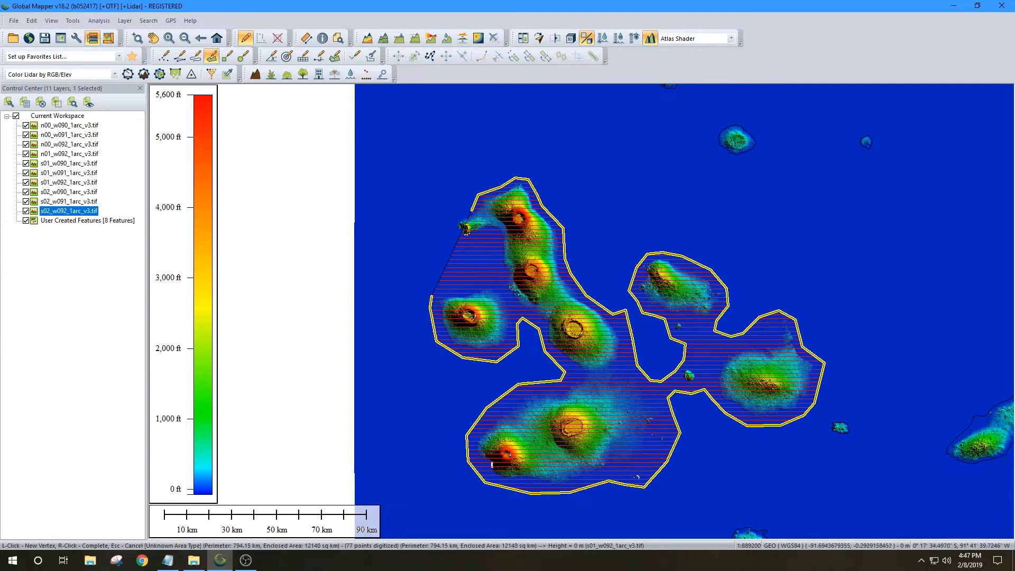
left_click(447, 286)
left_click(465, 279)
left_click(487, 275)
left_click(493, 248)
left_click(493, 238)
left_click(480, 238)
left_click(458, 242)
left_click(446, 238)
left_click(447, 215)
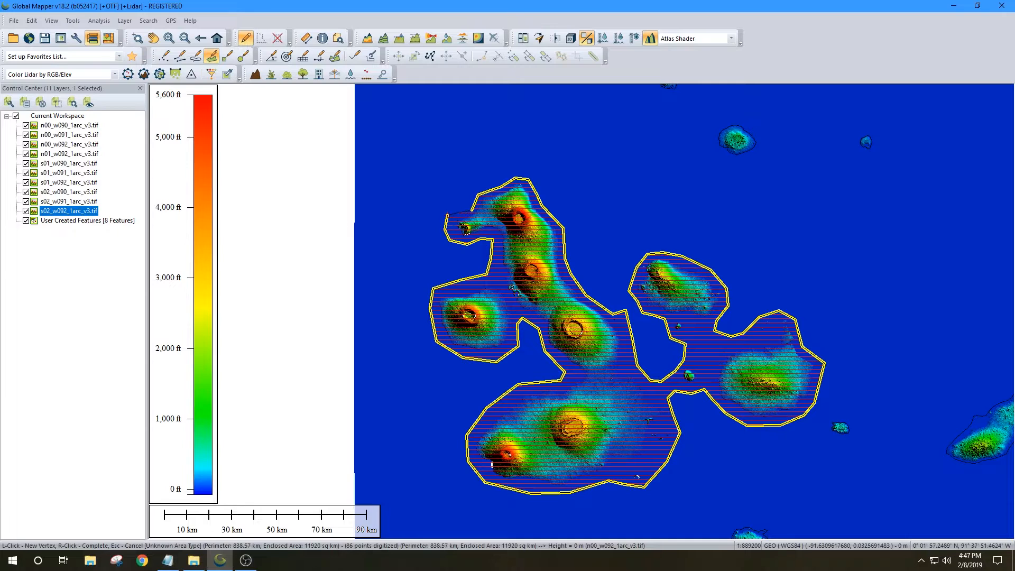
right_click(476, 218)
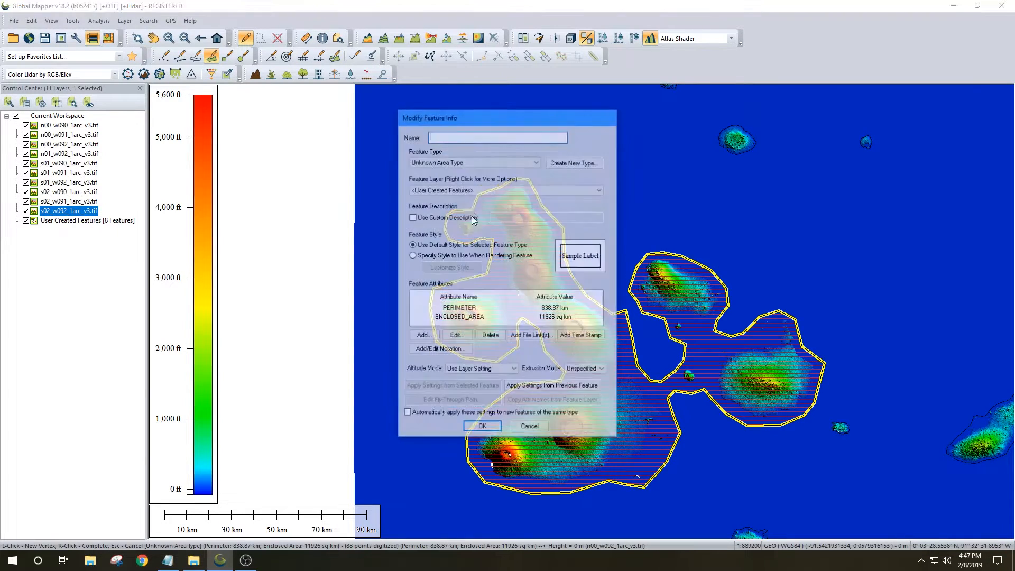
left_click(483, 425)
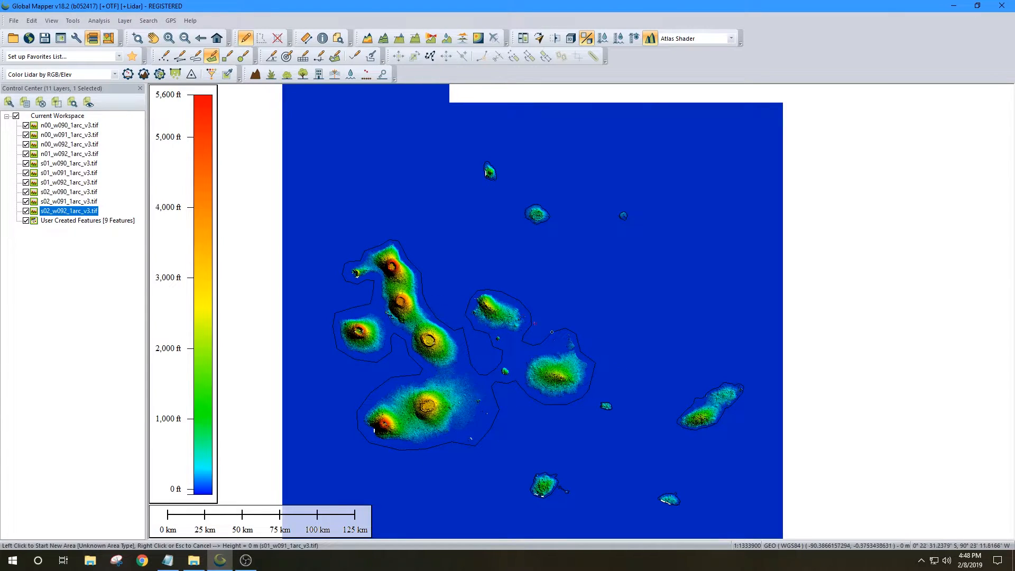
left_click(246, 38)
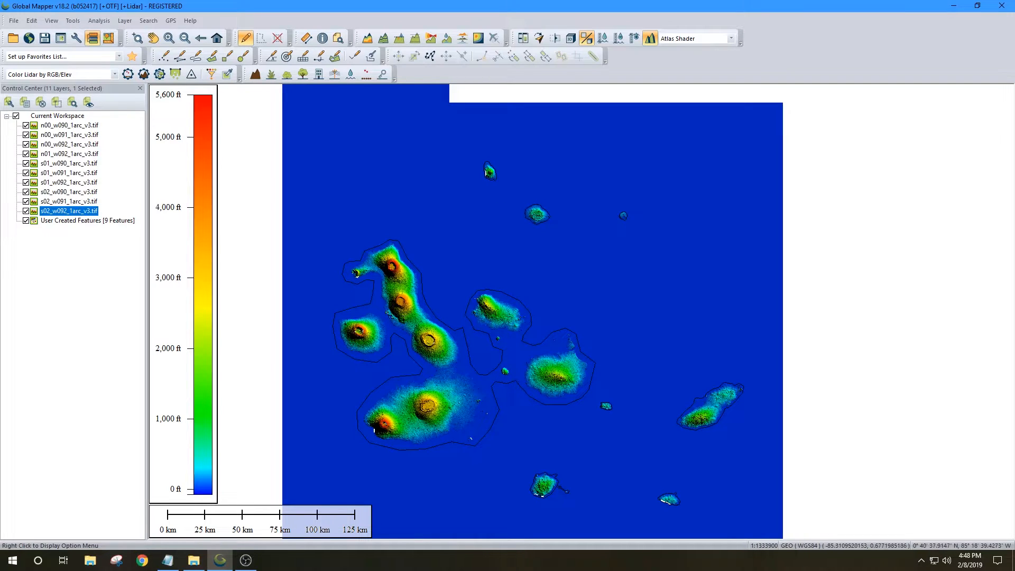
- Rename G_38m.tif in the Galapagos Mesh folder as G_38m_old.tif and move the folder window off the map
left_click_drag(1014, 136, 620, 141)
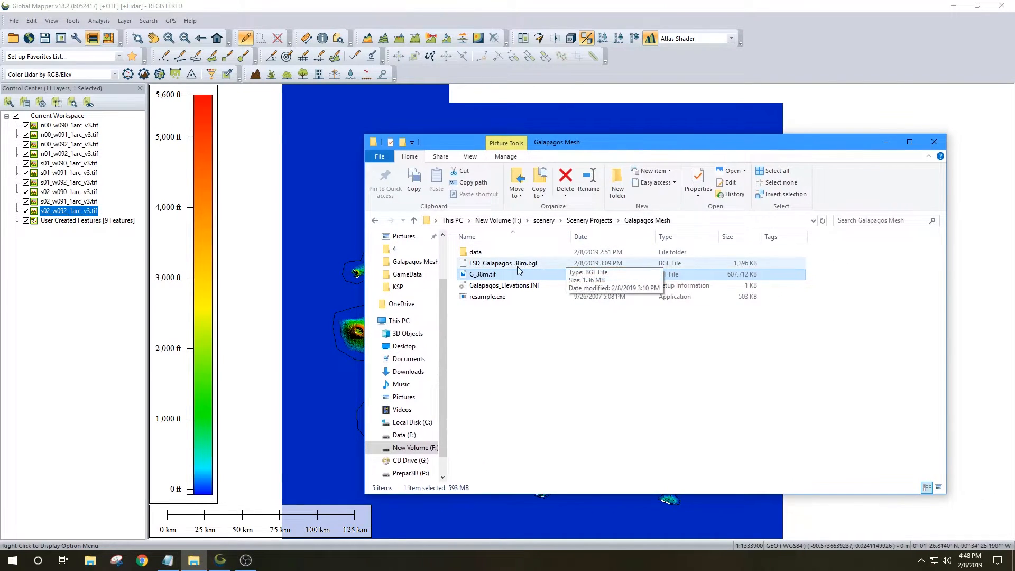
left_click(487, 275)
left_click(487, 275)
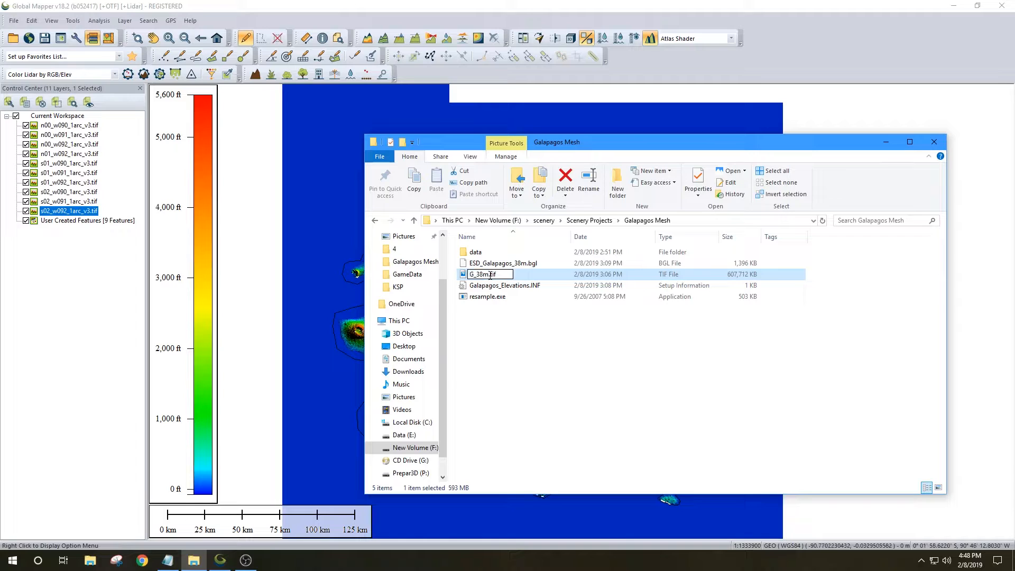
type("_")
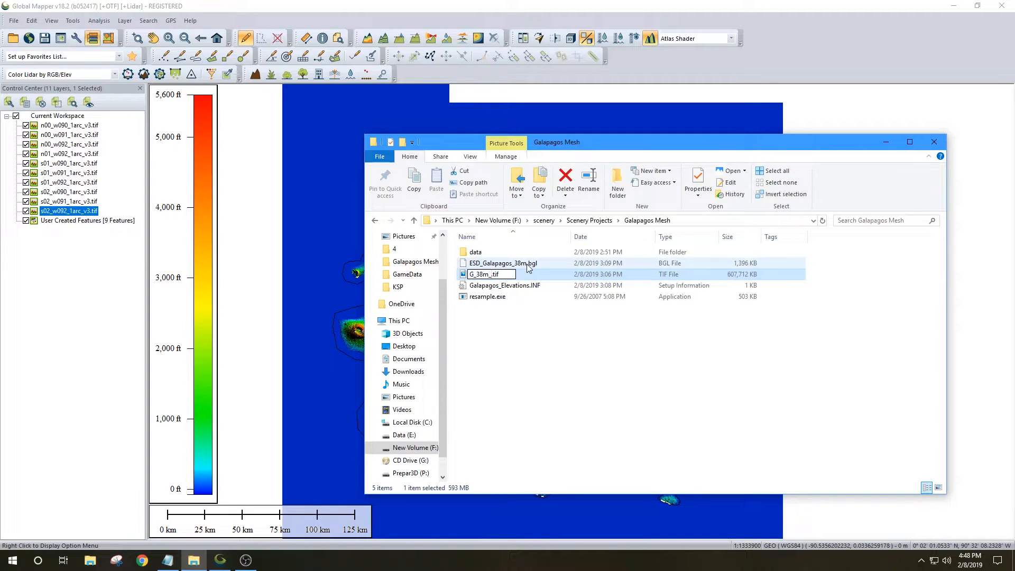
type("old")
key("Return")
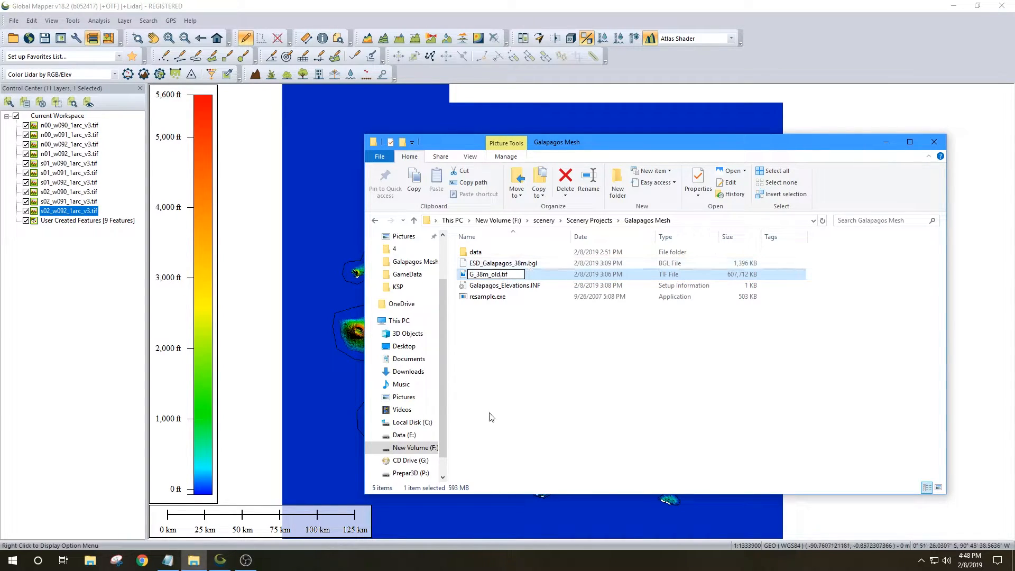
left_click(507, 404)
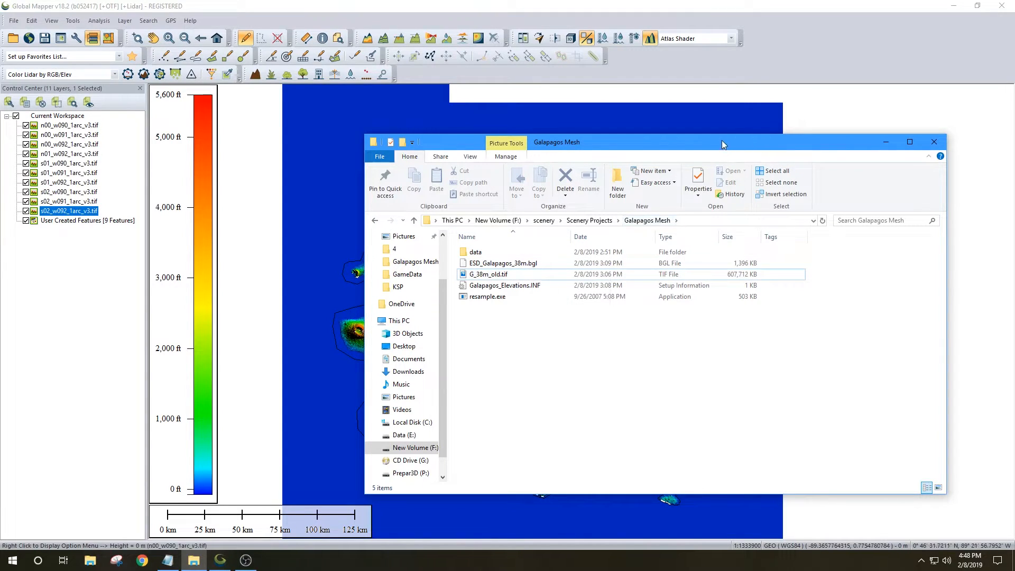
left_click_drag(713, 141, 1014, 142)
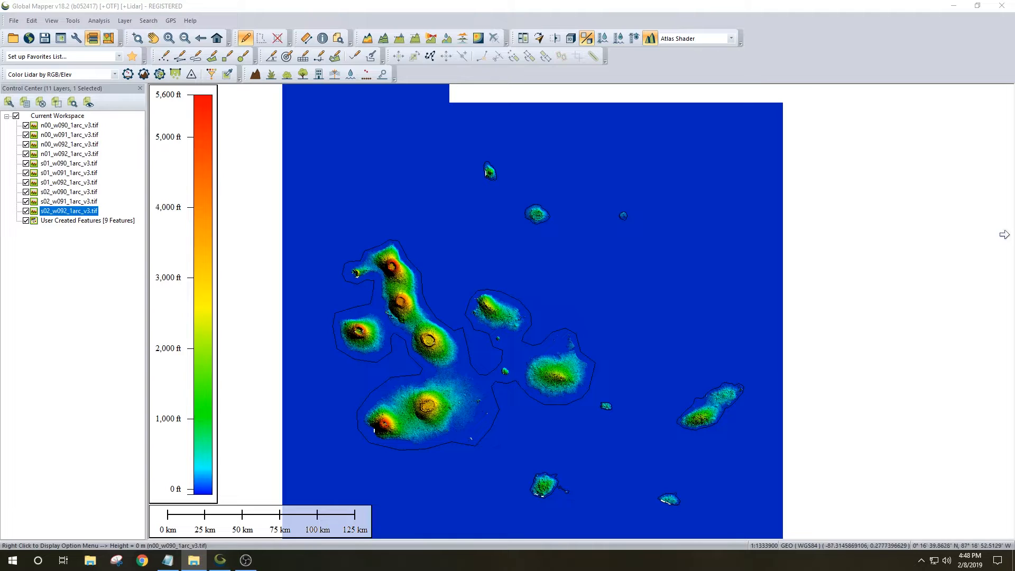
- Select the area feature around the tiny northwesternmost island and its white data gap
left_click(555, 122)
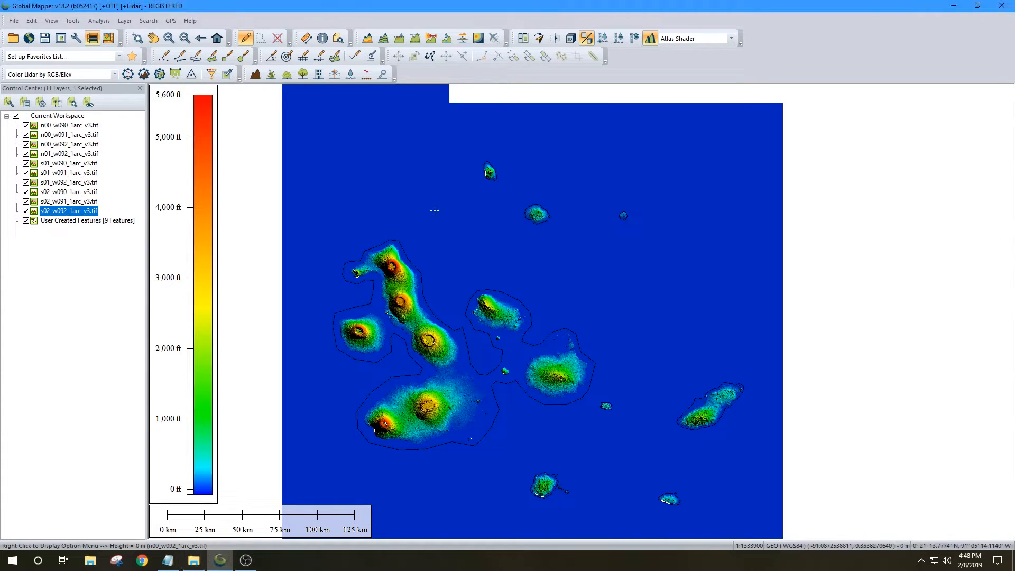
left_click_drag(384, 150, 458, 273)
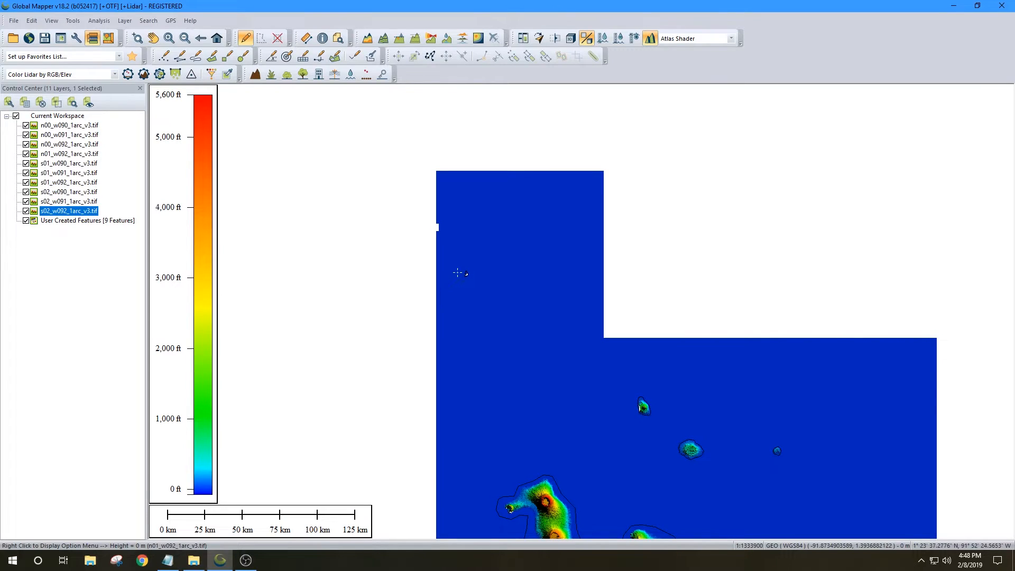
scroll(457, 273, "up", 1)
scroll(471, 274, "up", 2)
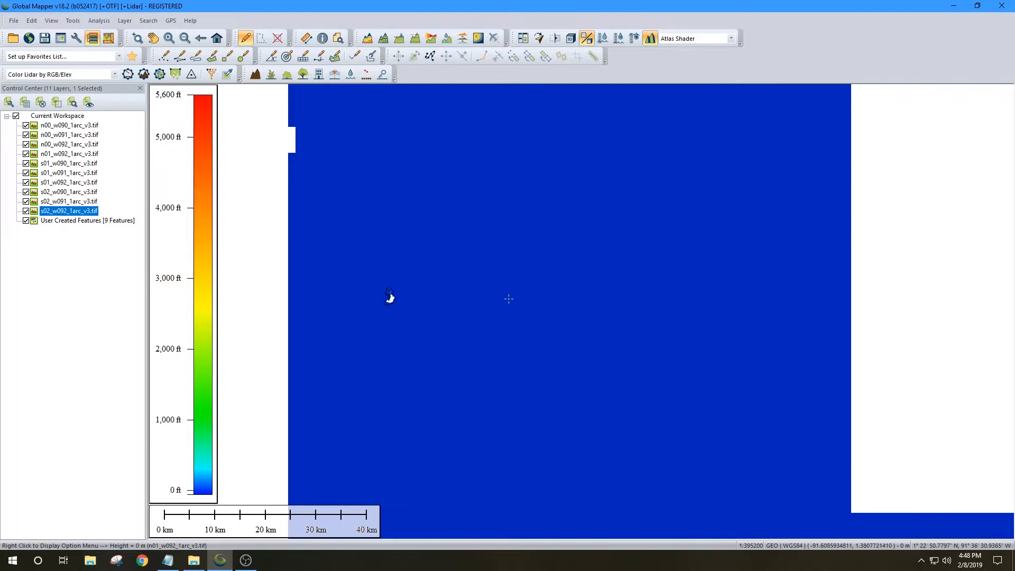
scroll(508, 298, "down", 1)
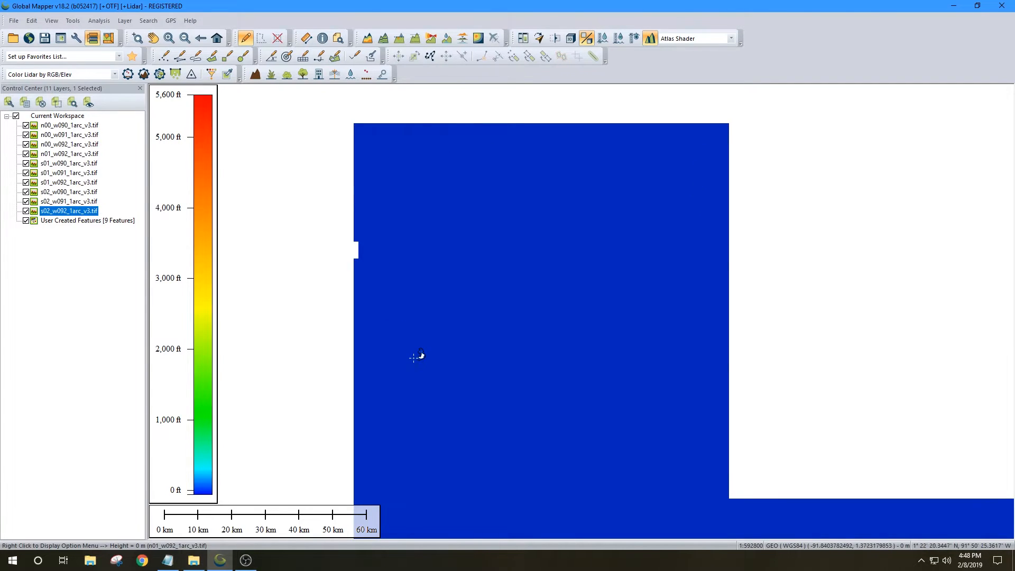
scroll(417, 358, "up", 2)
scroll(451, 342, "up", 2)
scroll(386, 394, "up", 2)
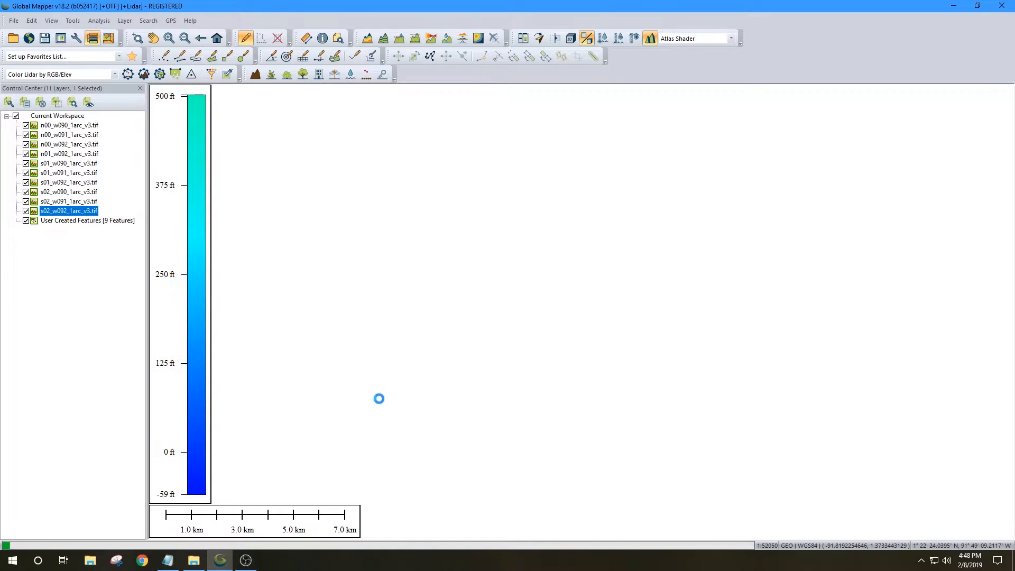
scroll(402, 338, "up", 1)
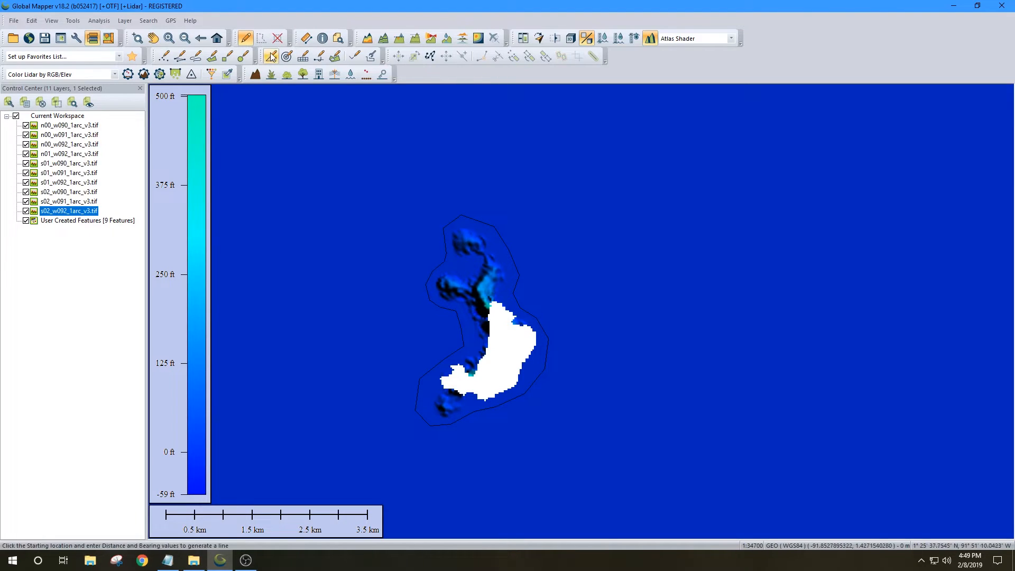
left_click(465, 270)
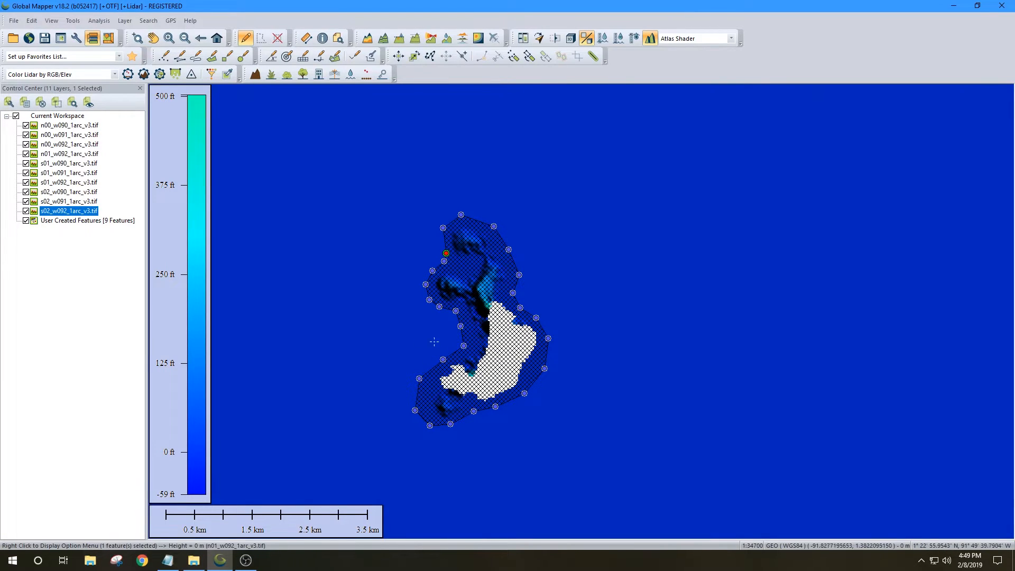
- Set up a GeoTIFF elevation export with 32 bit floating point samples in meters, cropped to the selected area feature
left_click(13, 21)
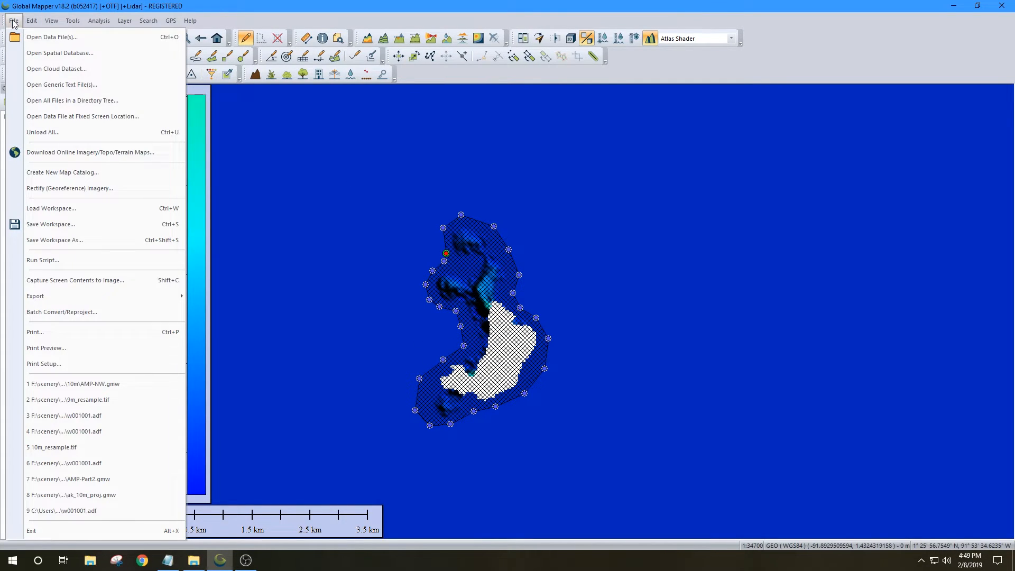
mouse_move(162, 296)
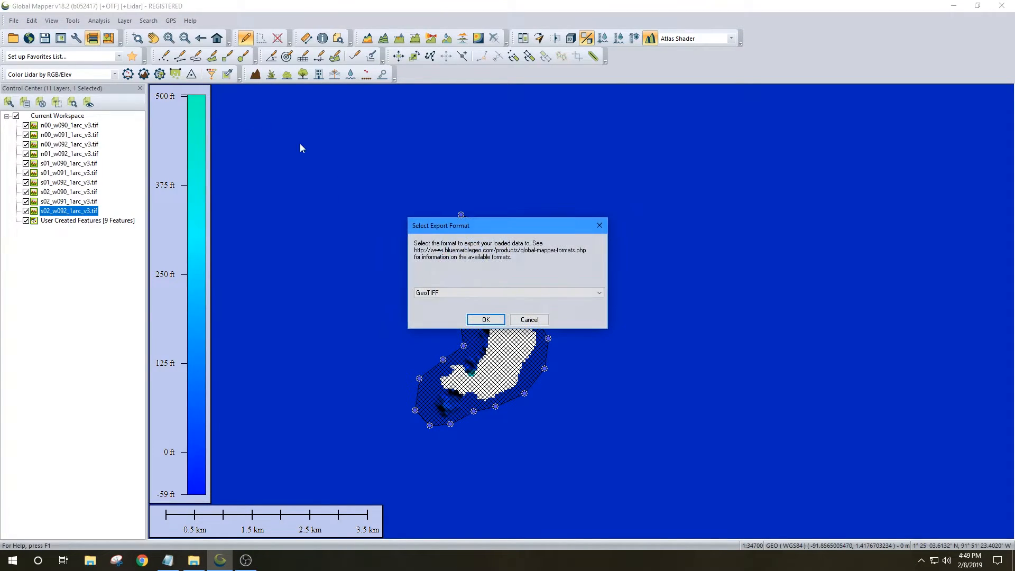
left_click(479, 321)
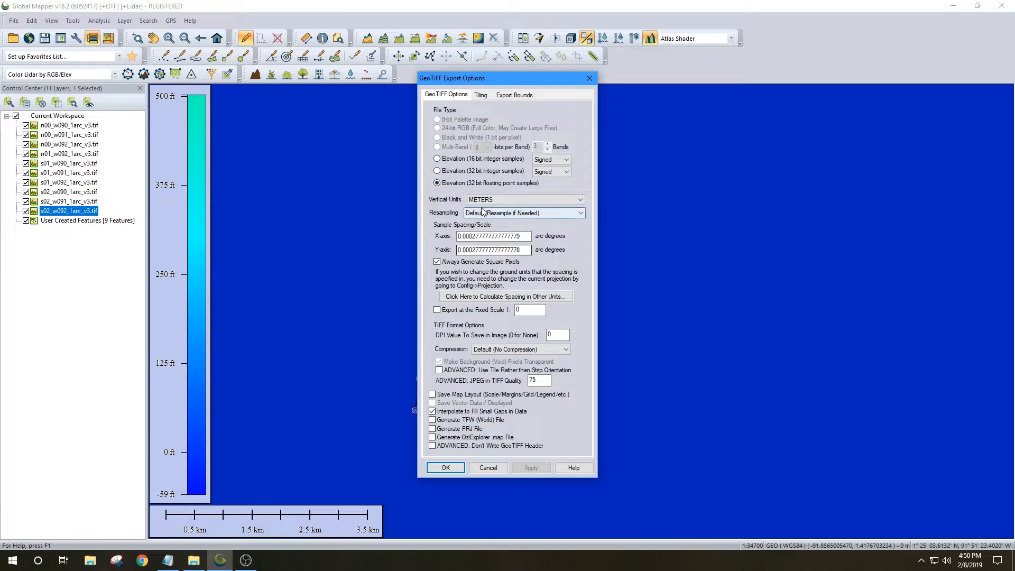
left_click(436, 183)
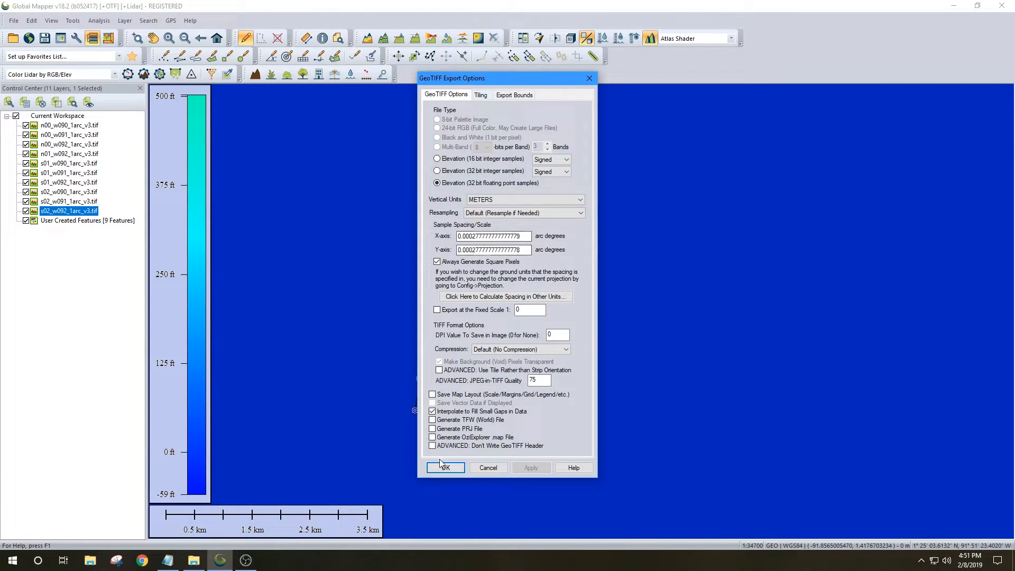
left_click(512, 96)
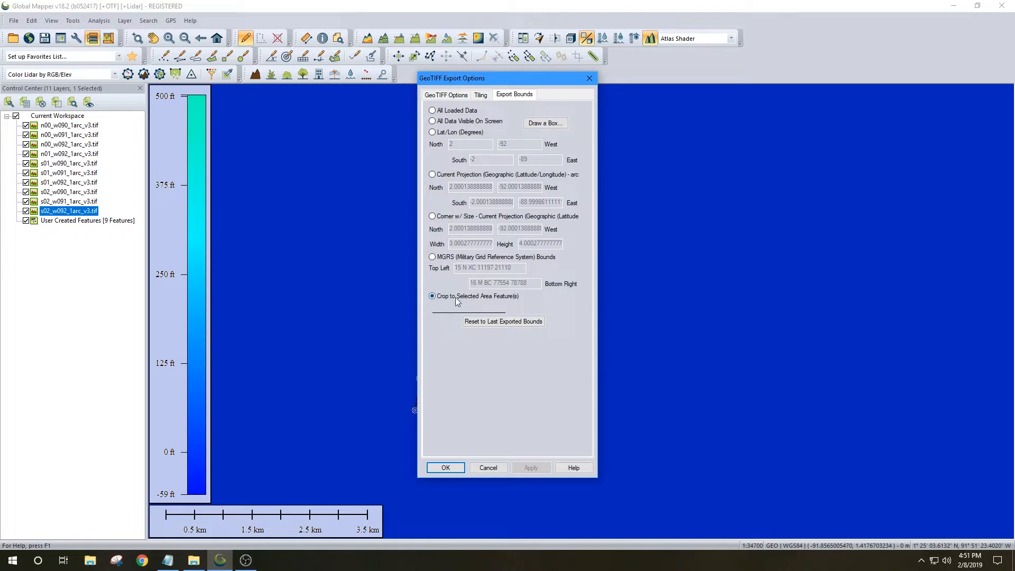
left_click(445, 468)
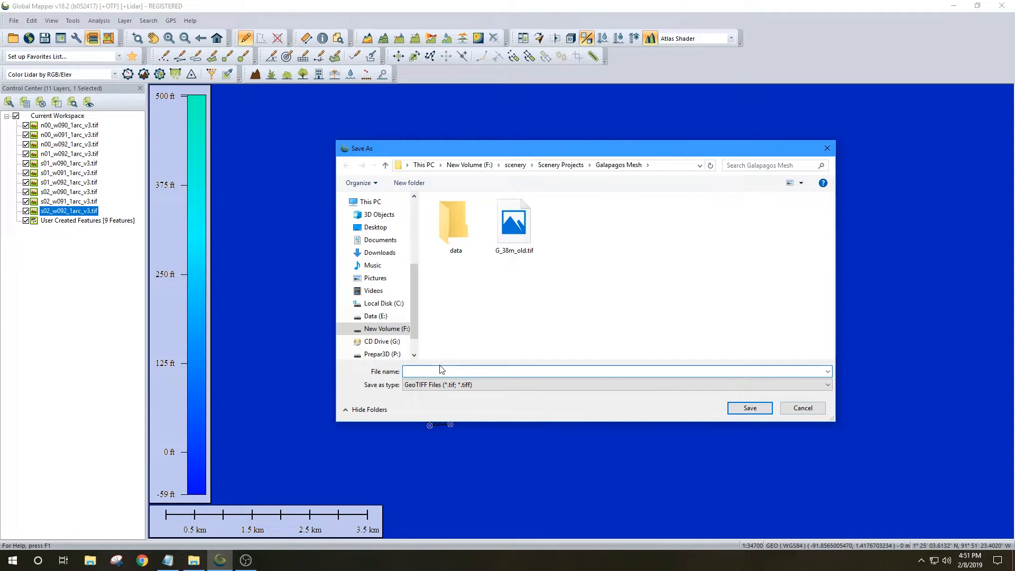
- Save the cropped GeoTIFF export in the Galapagos Mesh folder as G-38m_1
type("G-38m")
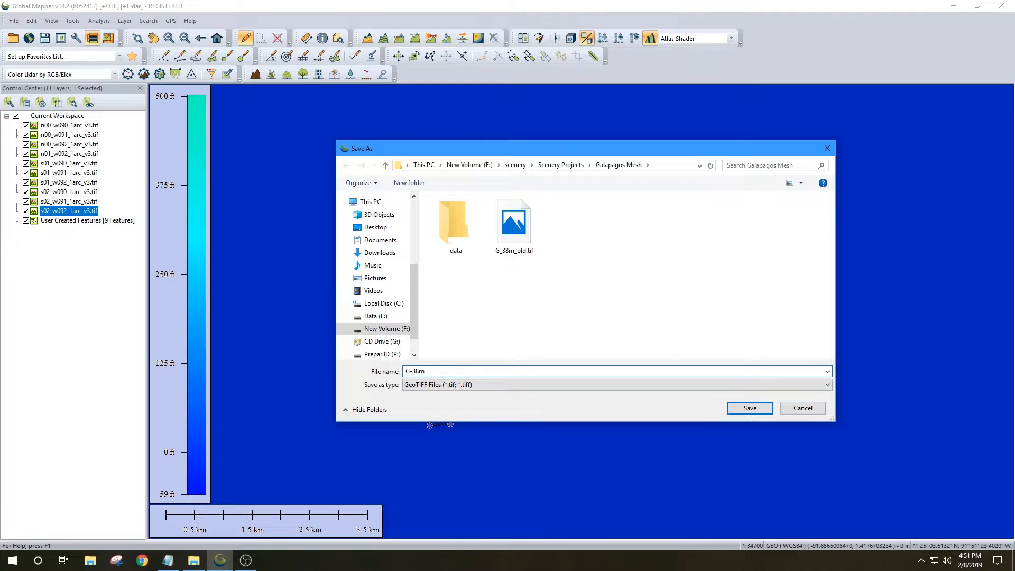
type("_1")
left_click(745, 411)
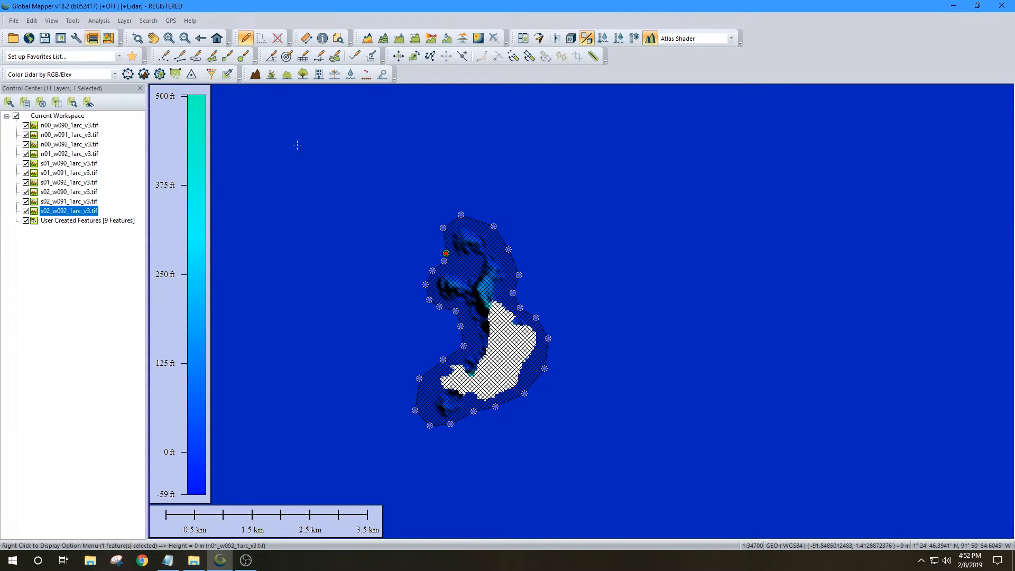
- Select the large area feature around the western and central islands and export its elevation, cropped to the selection, as G-38m_2.tif
left_click(294, 142)
scroll(379, 392, "down", 2)
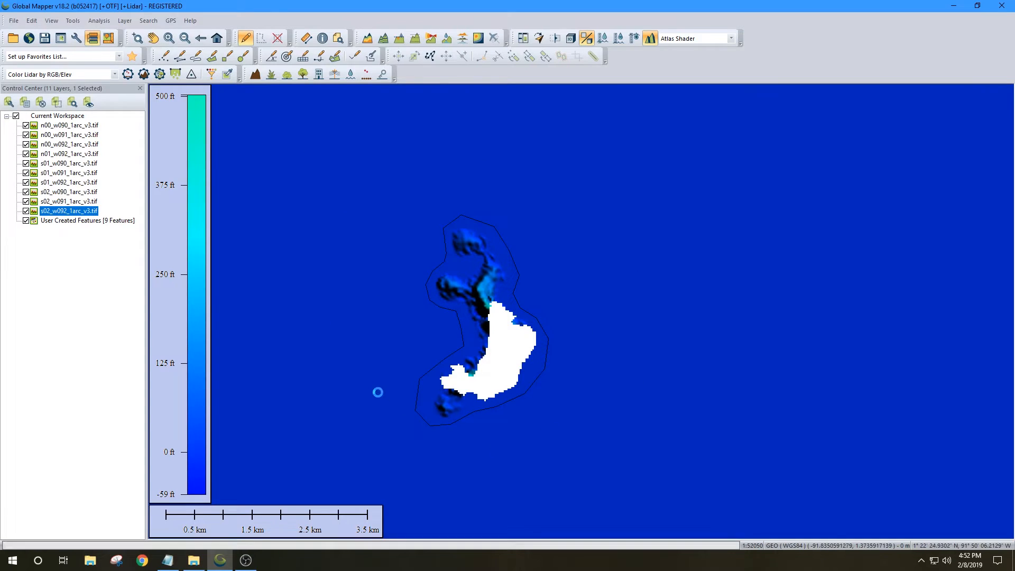
scroll(378, 392, "down", 4)
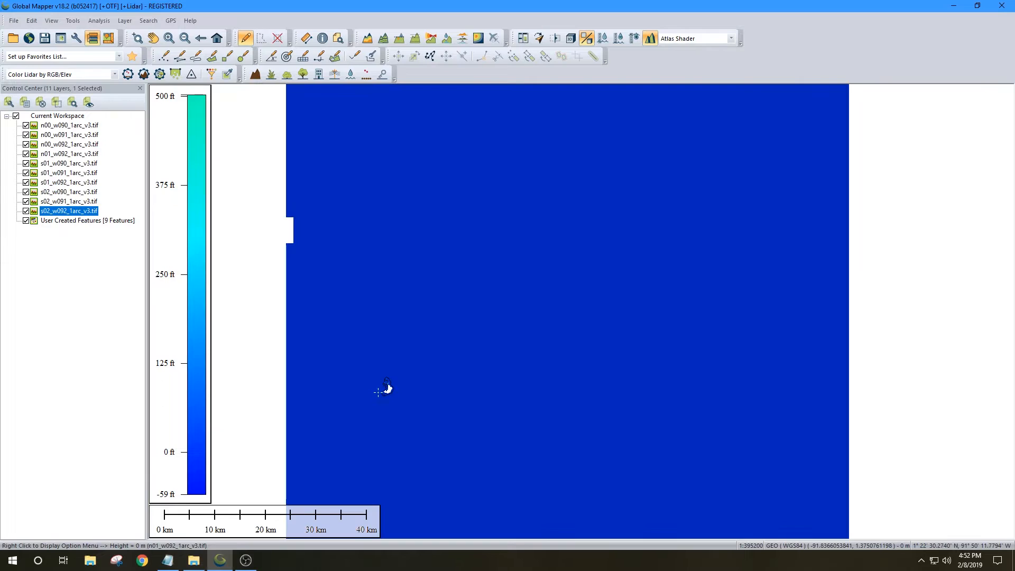
left_click_drag(387, 389, 370, 129)
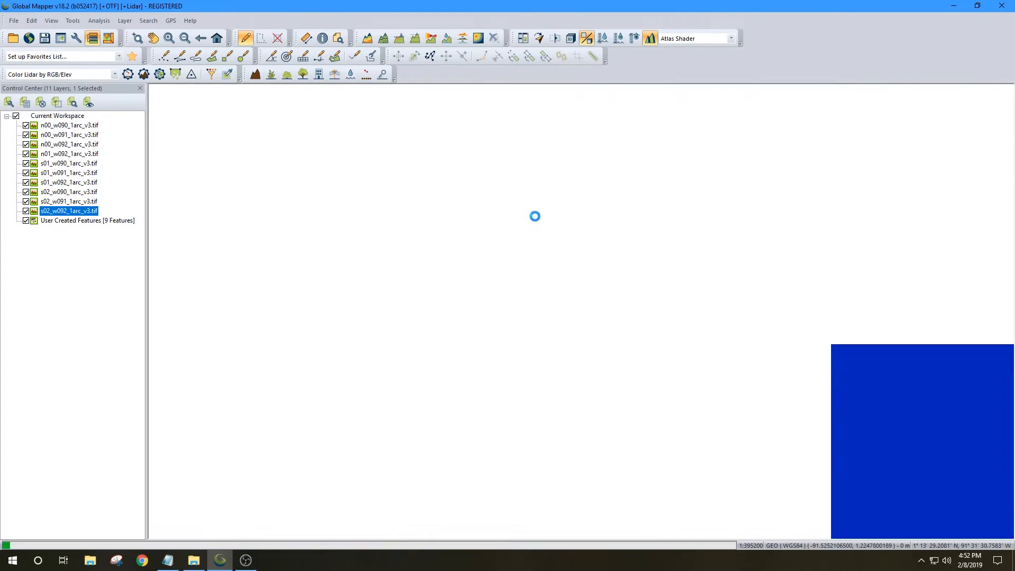
scroll(543, 425, "down", 1)
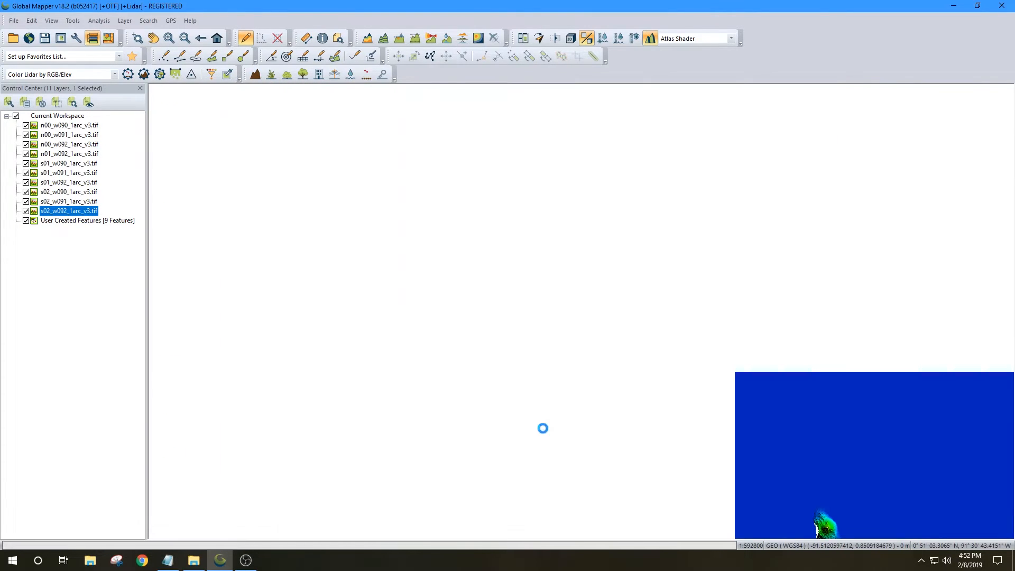
left_click_drag(653, 480, 590, 230)
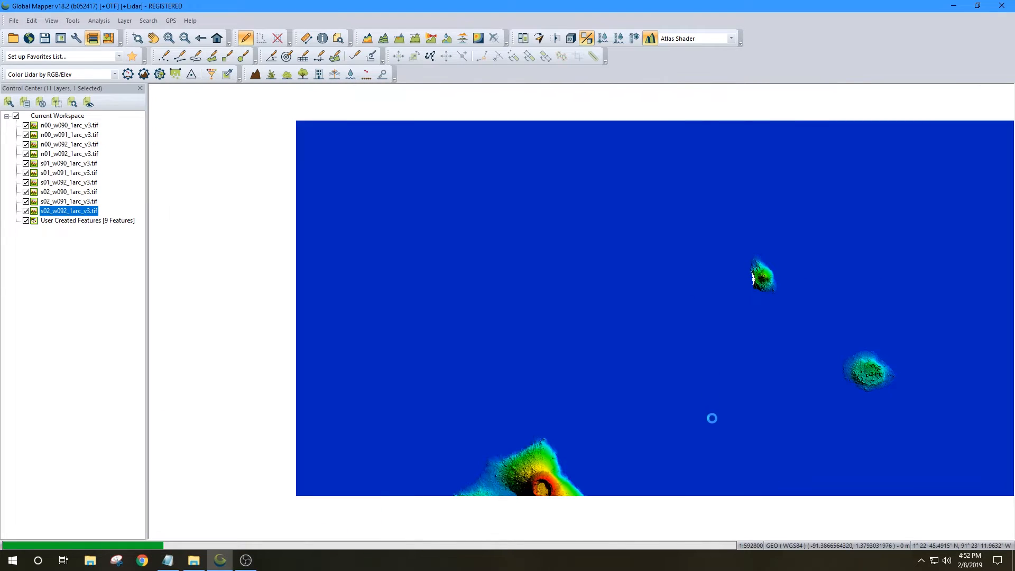
left_click_drag(682, 462, 636, 266)
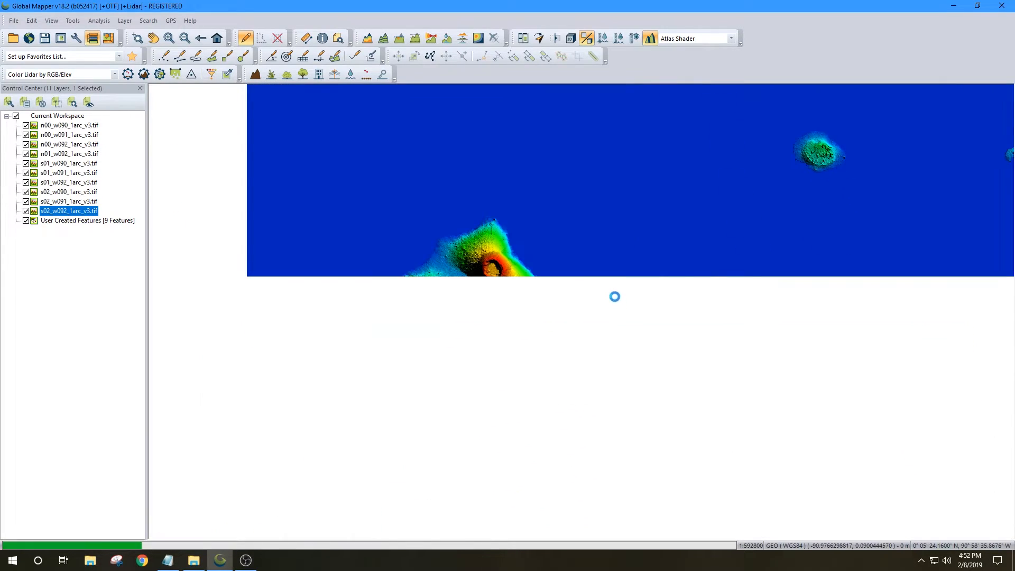
left_click(14, 20)
mouse_move(53, 296)
left_click(273, 112)
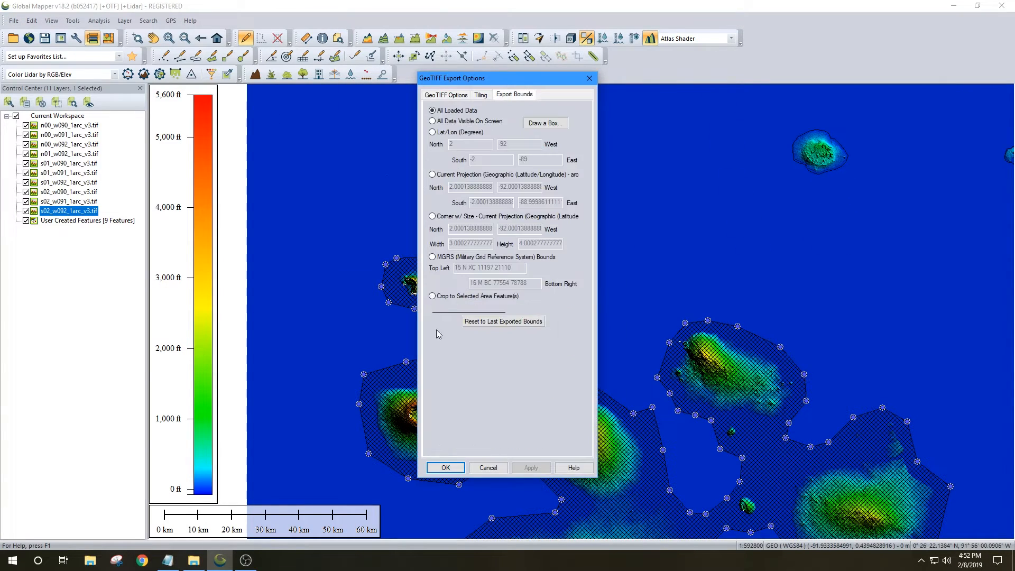
left_click(483, 469)
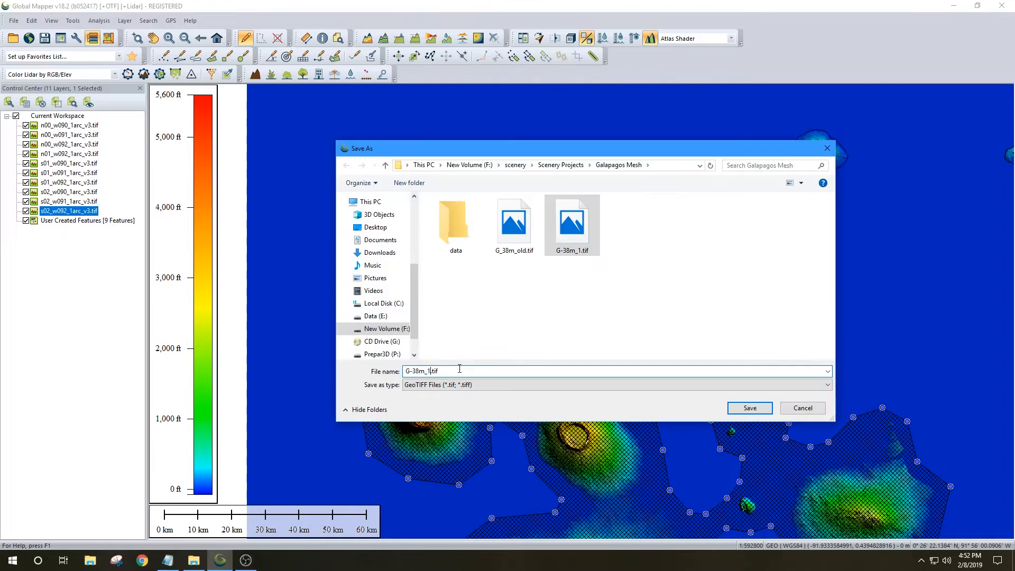
left_click(807, 405)
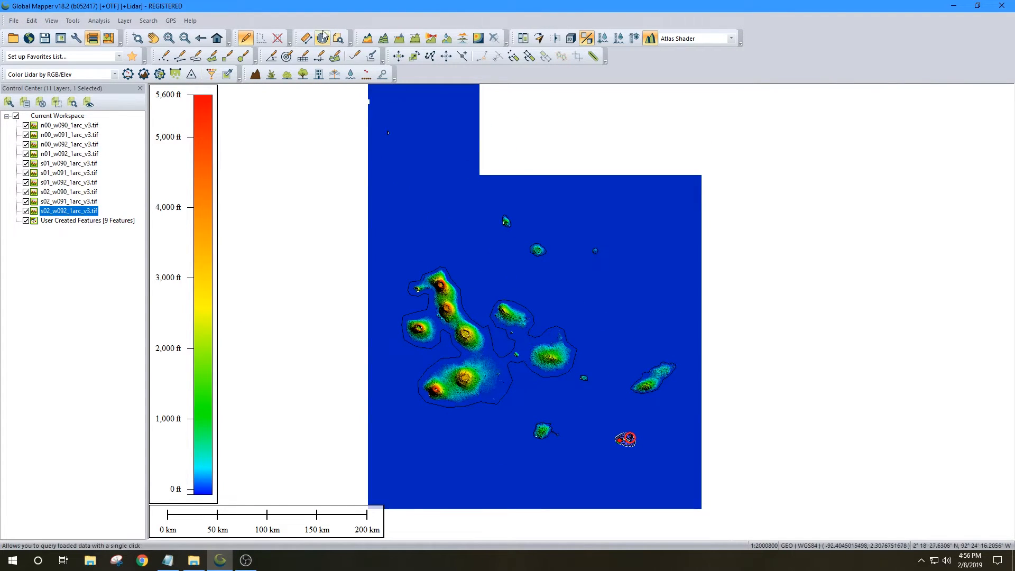
- Deselect the last area feature and compare the combined file size of G-38m_1.tif to G-38m_9.tif with G_38m_old.tif in the Galapagos Mesh folder
left_click(426, 229)
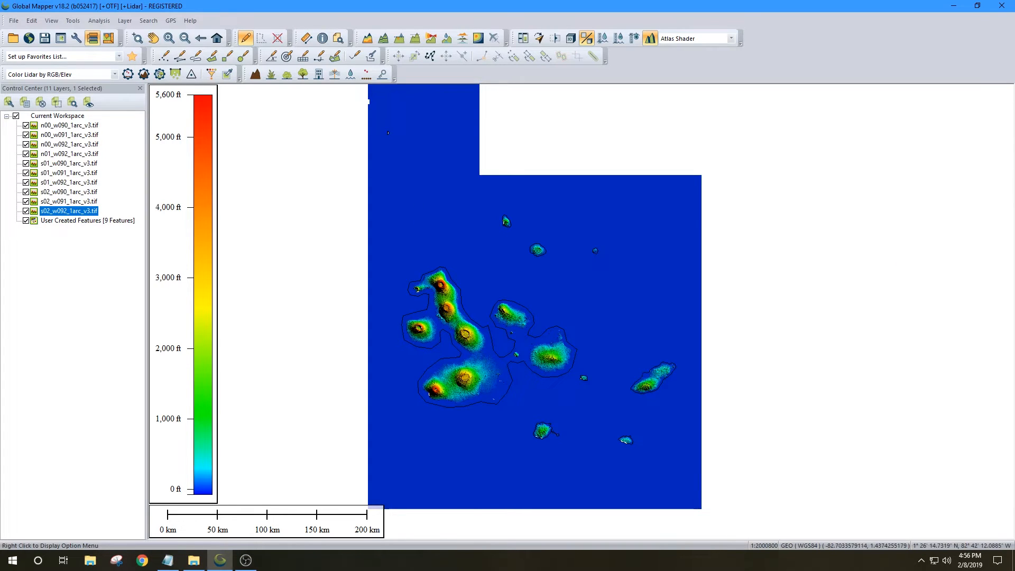
left_click(194, 560)
left_click_drag(941, 108, 509, 137)
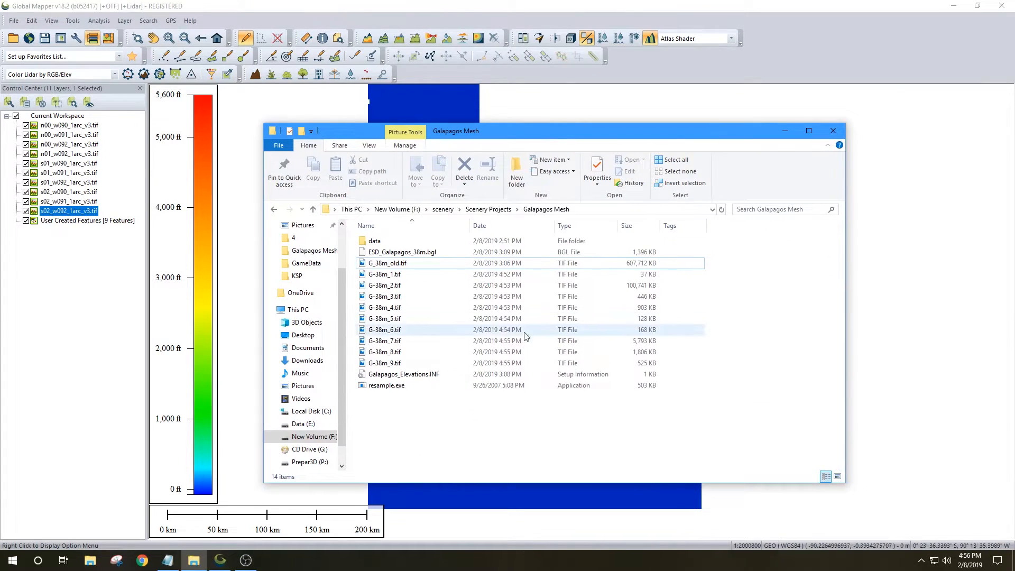
left_click_drag(723, 273, 407, 364)
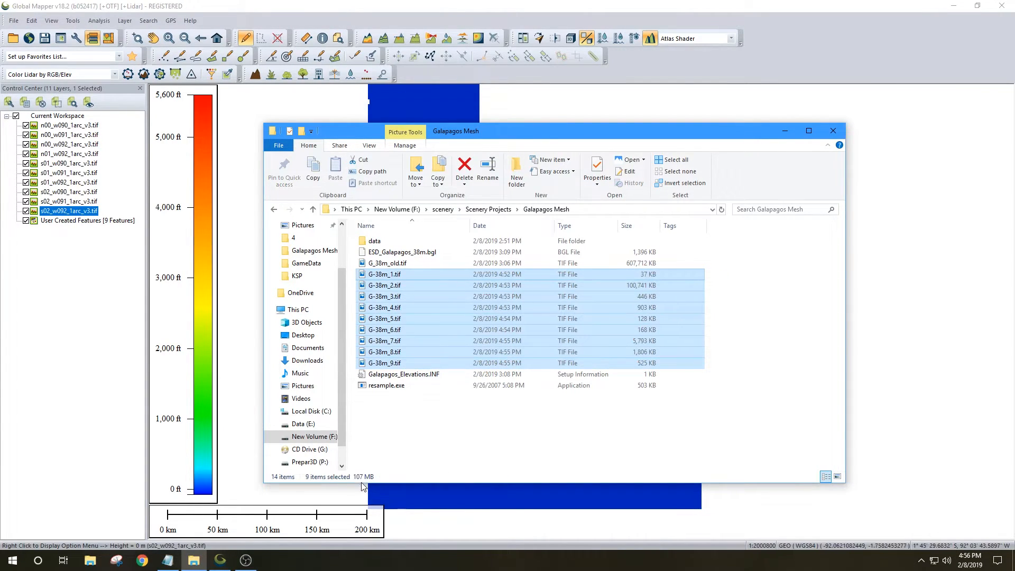
left_click(433, 262)
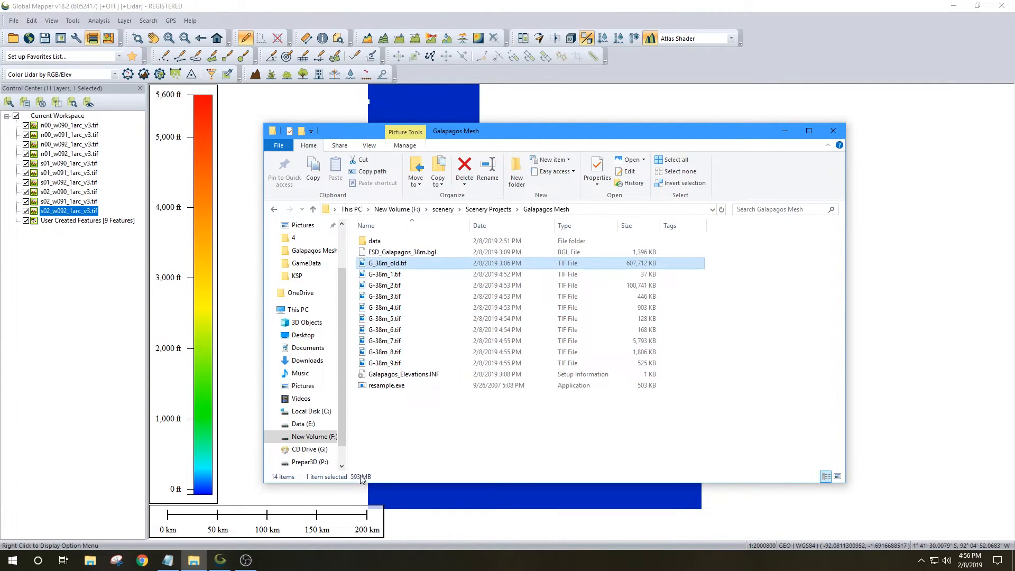
left_click(442, 273)
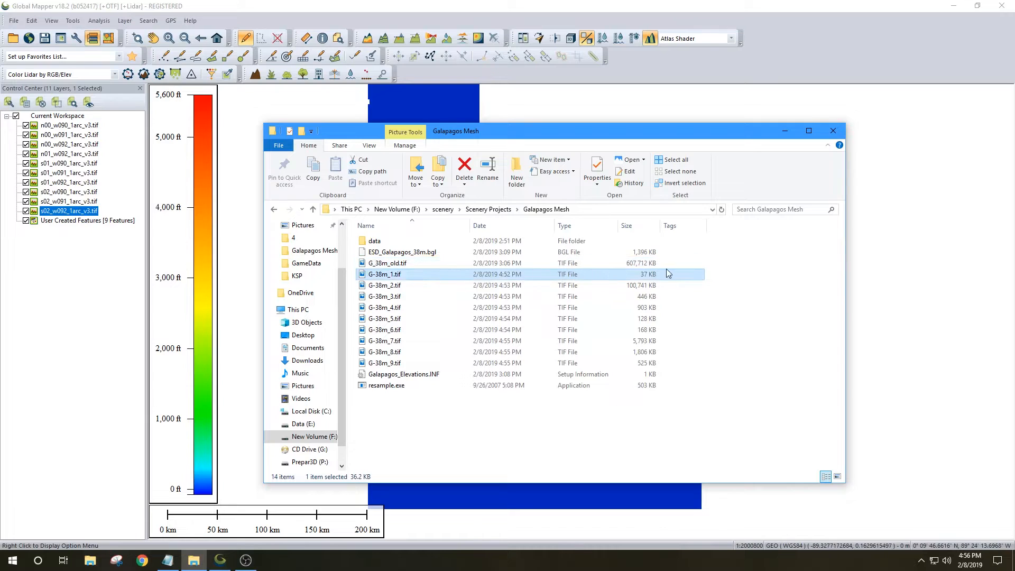
- Check the combined size of G-38m_1.tif to G-38m_9.tif, and preview the G-38m_2.tif image
left_click_drag(724, 272, 433, 364)
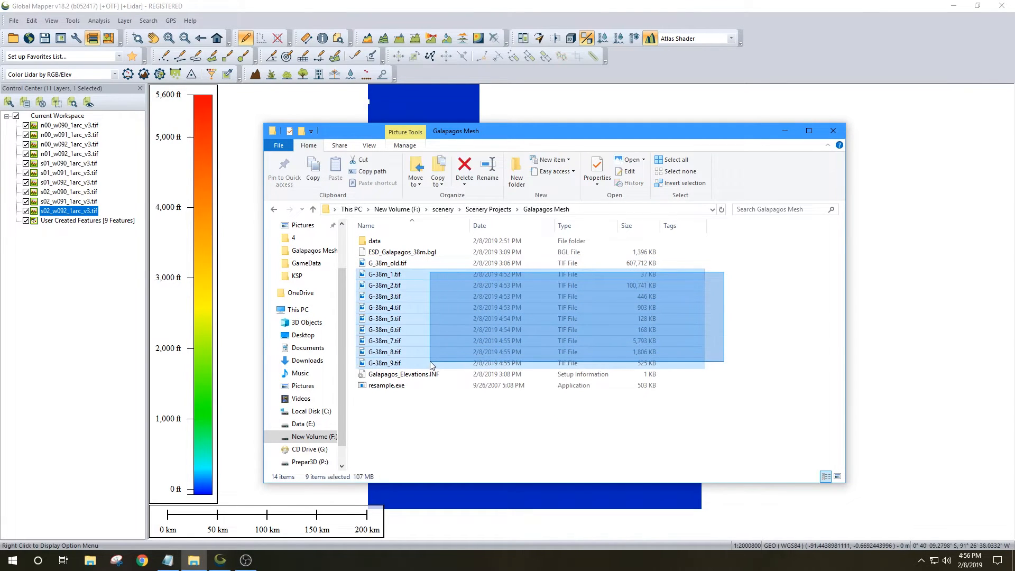
left_click(682, 275)
left_click(437, 286)
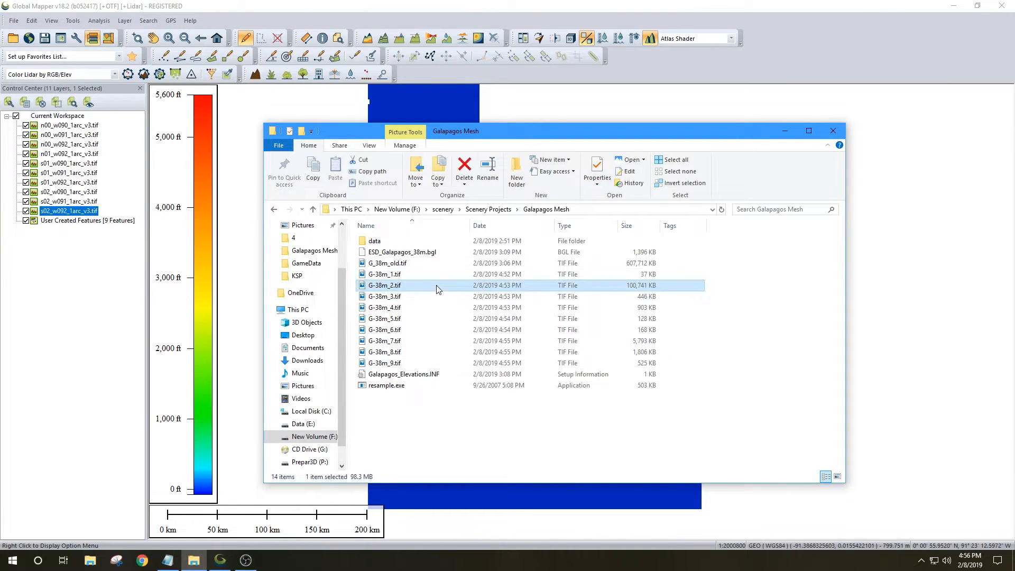
double_click(438, 286)
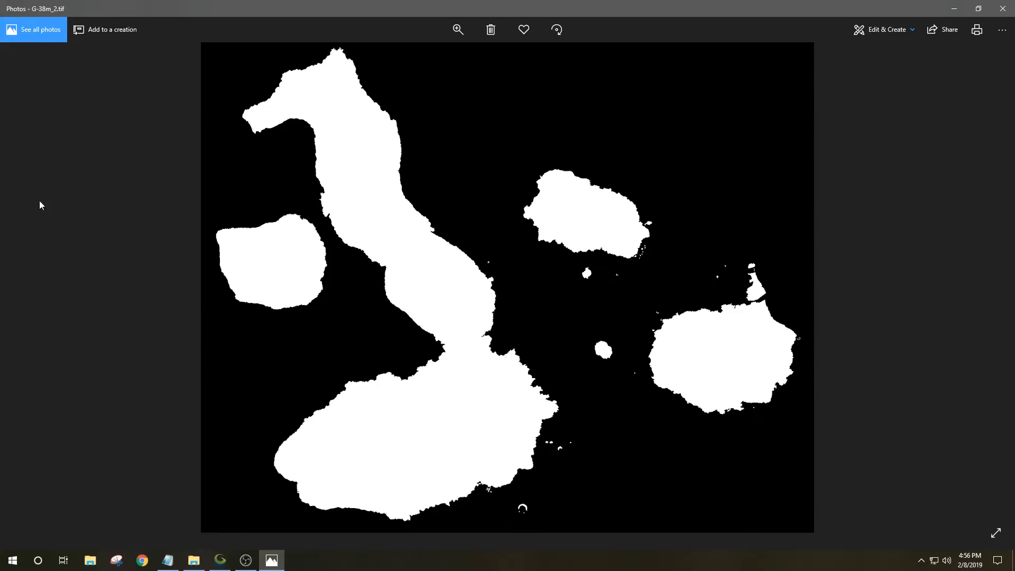
left_click(1003, 8)
key("Up")
key("Up")
key("Up")
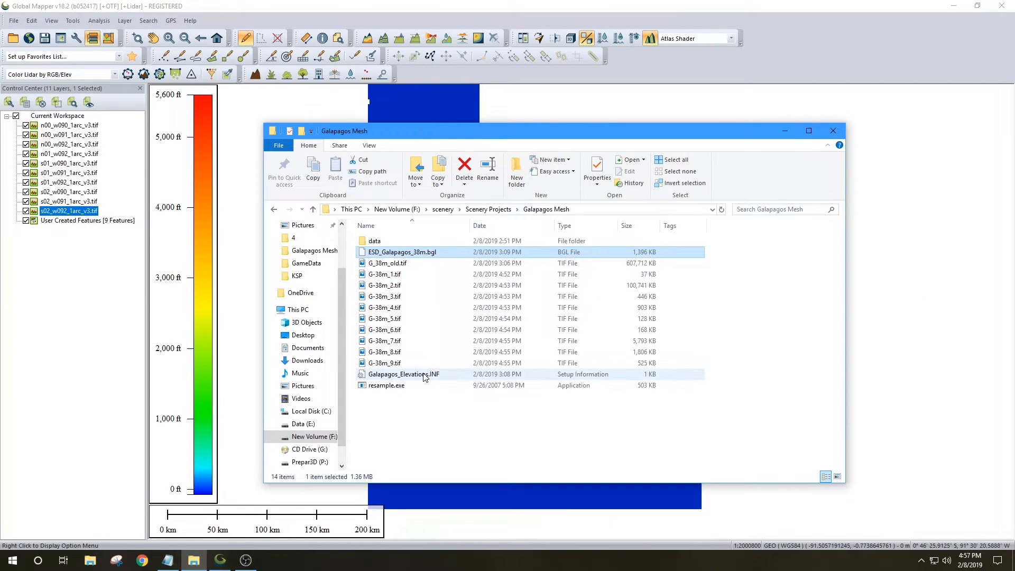
- Open Galapagos_Elevations.INF in Notepad and close Global Mapper
double_click(423, 376)
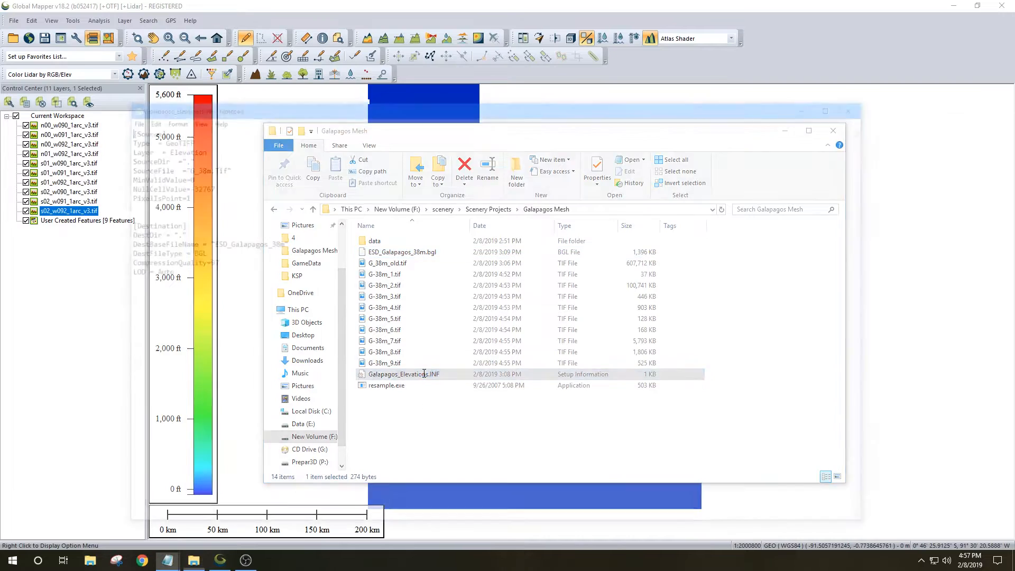
left_click(849, 5)
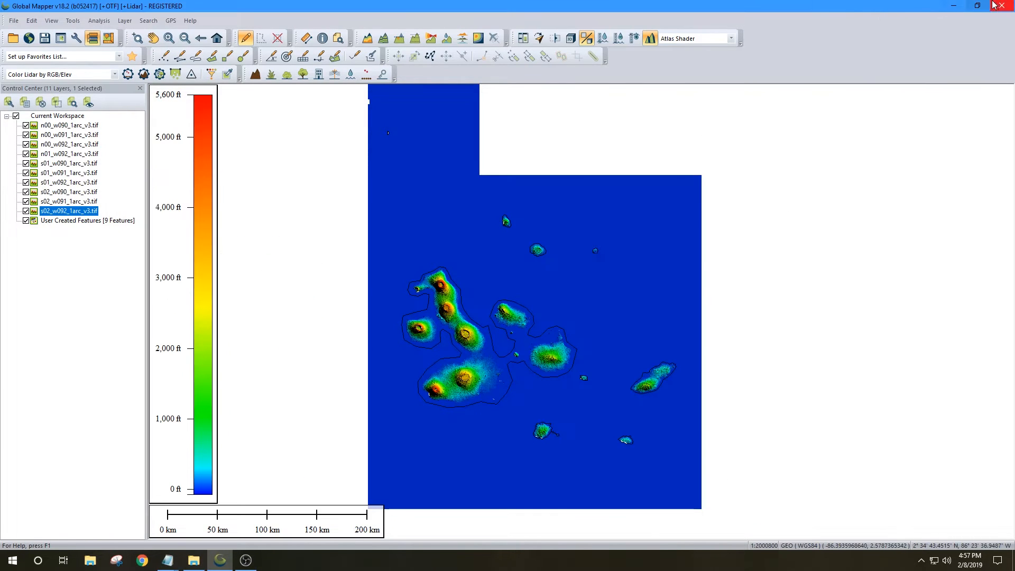
left_click(1003, 5)
left_click(545, 313)
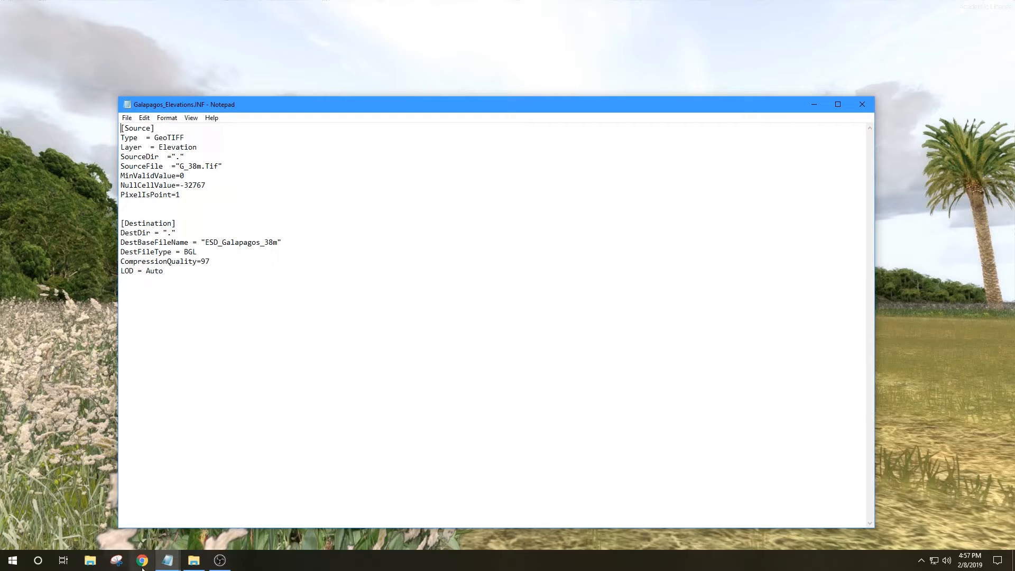
- Copy the MultiSource [Source] header from AK_10m_Compile.INF and close that file
left_click(98, 568)
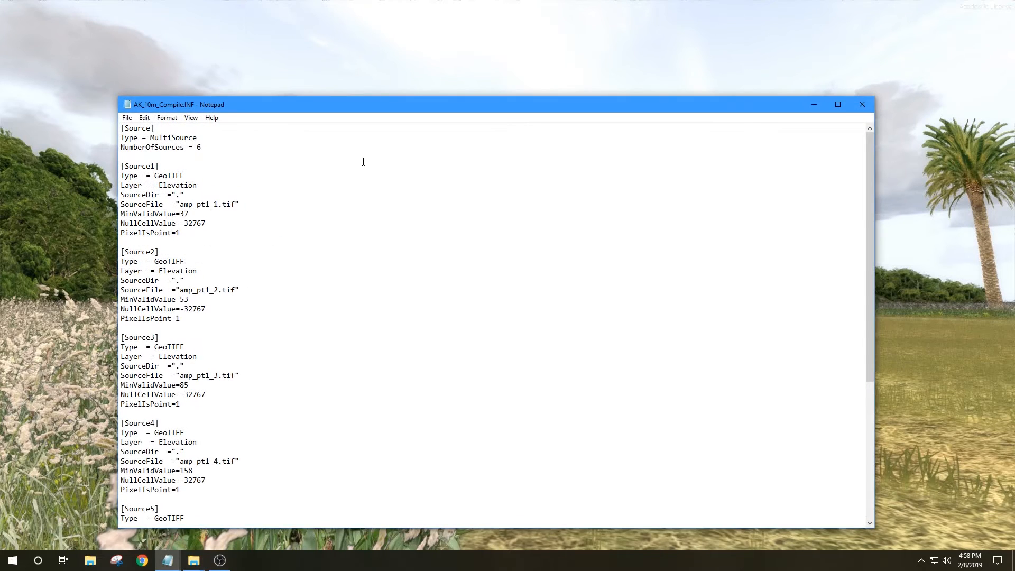
left_click_drag(202, 147, 102, 128)
right_click(138, 137)
left_click(168, 172)
left_click(862, 105)
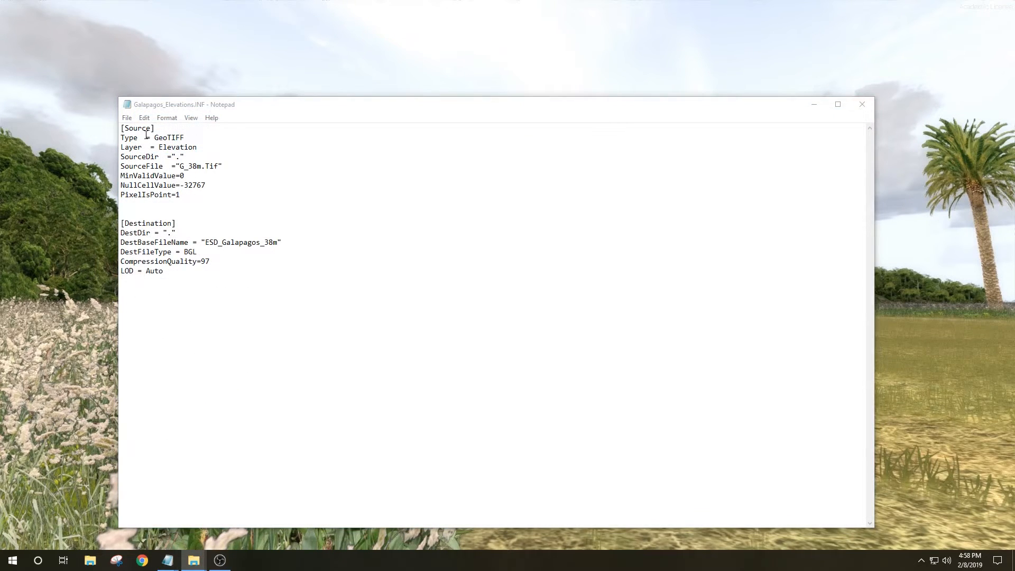
- Insert the copied MultiSource header above the existing source block in Galapagos_Elevations.INF and set NumberOfSources to 9
left_click(123, 129)
key("Return")
key("Return")
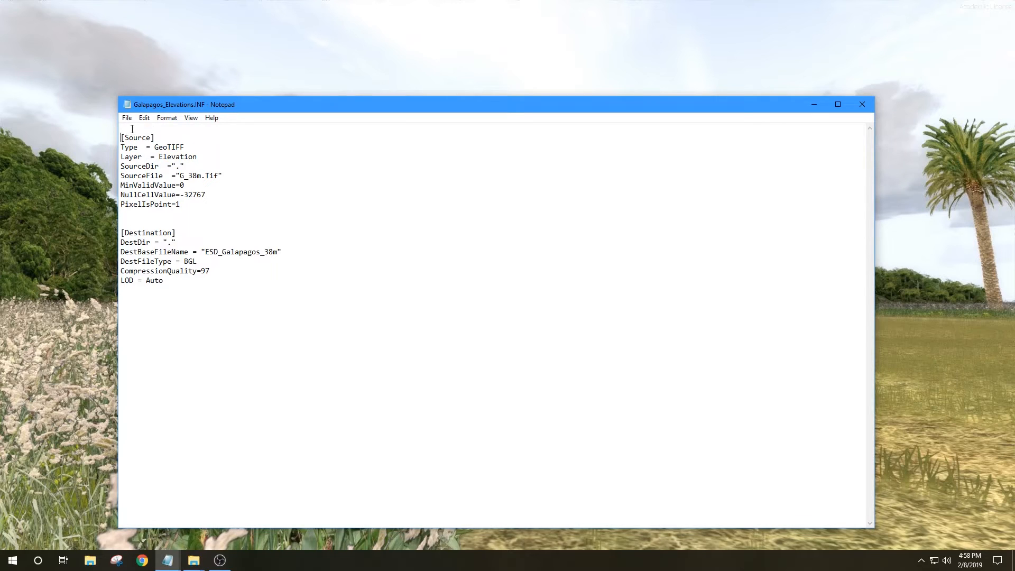
left_click(125, 128)
right_click(125, 128)
left_click(176, 173)
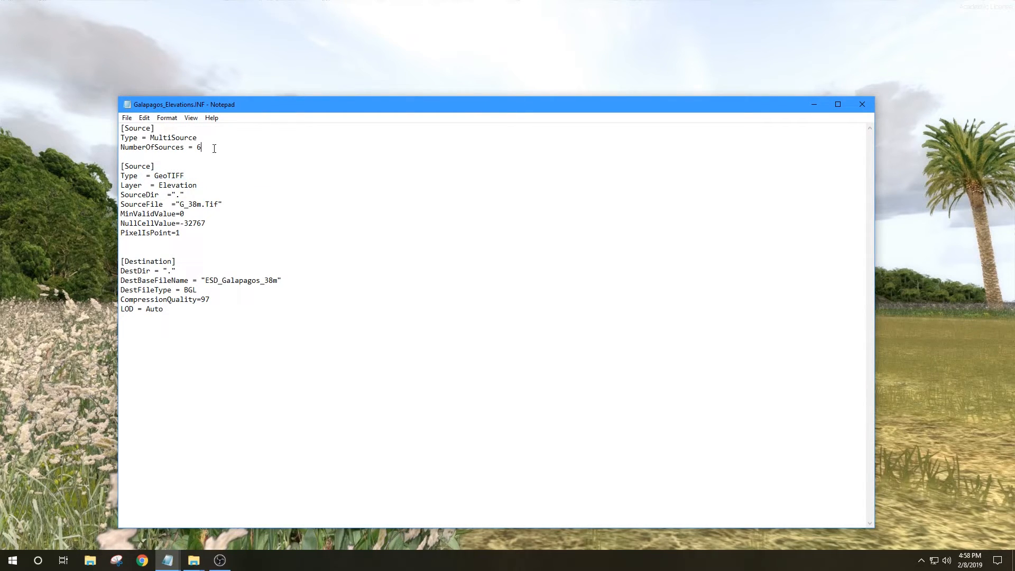
key("BackSpace")
type("9")
- Rename the existing GeoTIFF source block to Source1 and point its SourceFile to G_38m_1.Tif
left_click(151, 168)
type("1")
type("_")
type("1")
- Duplicate the Source1 block eight times below itself, before the Destination section, for nine source blocks in all
left_click_drag(187, 232, 205, 147)
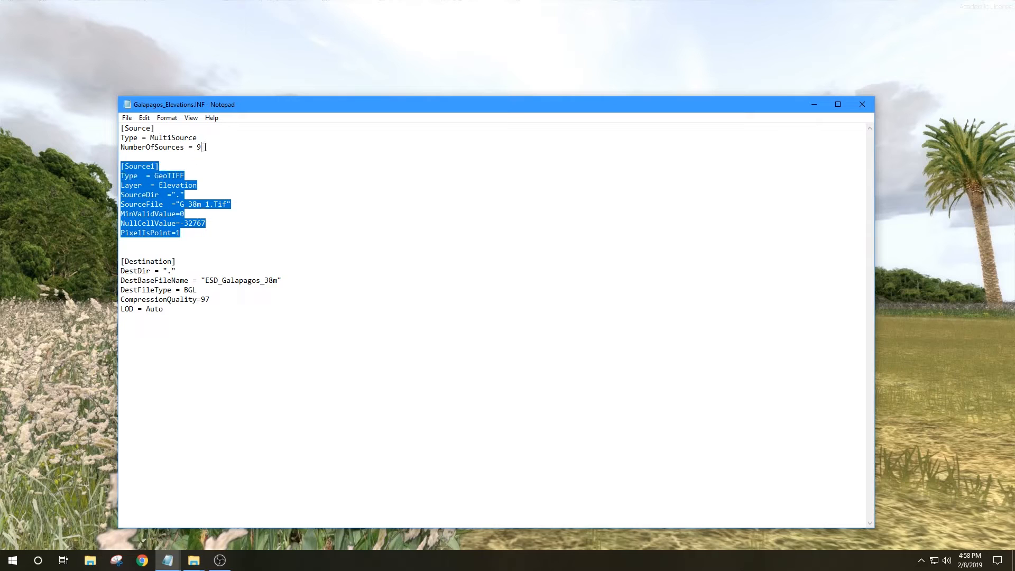
right_click(161, 196)
left_click(190, 229)
left_click(196, 232)
right_click(195, 233)
left_click(189, 237)
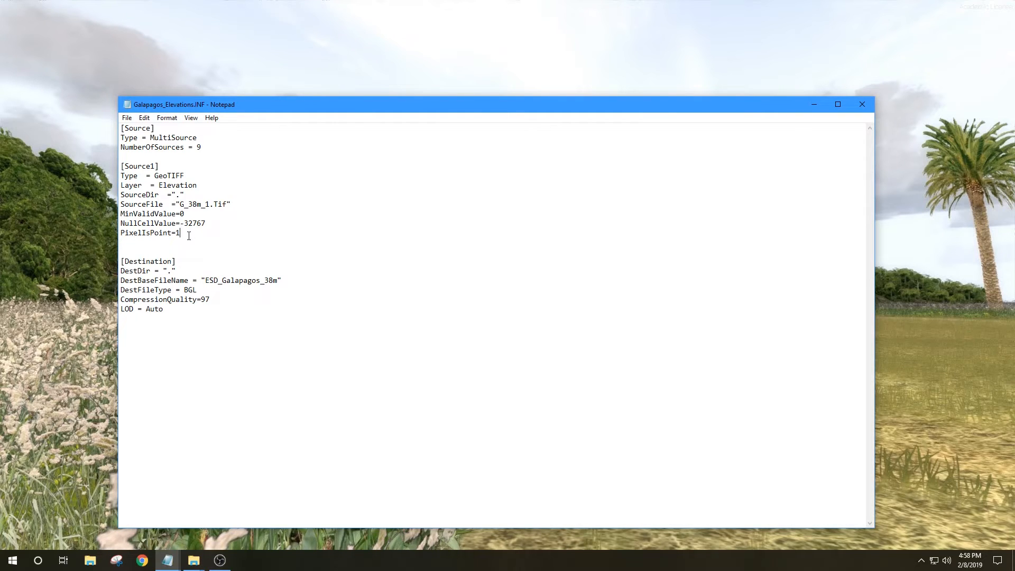
key("ctrl+v")
key("ctrl+v")
key("ctrl+v")
key("ctrl+v")
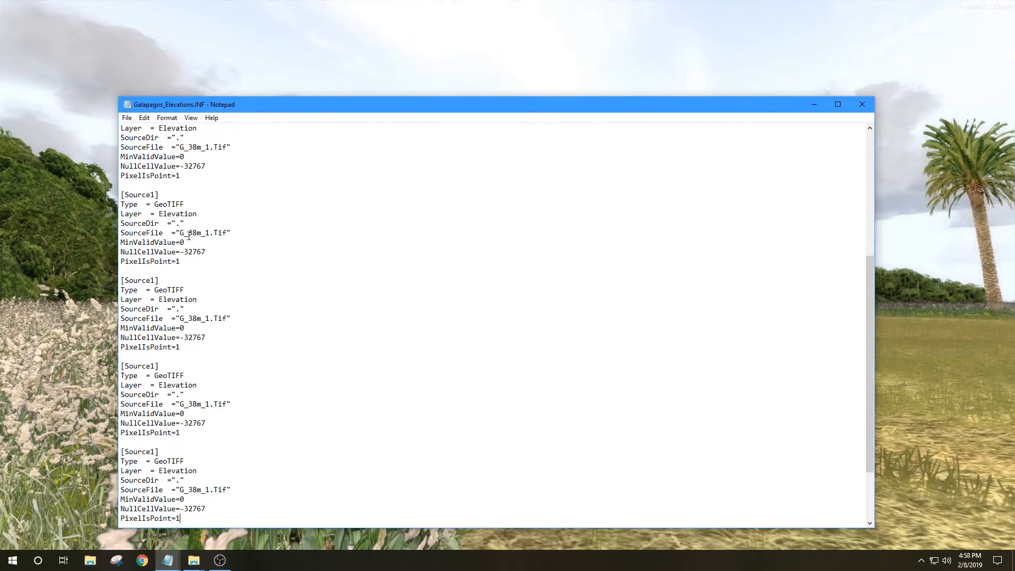
key("ctrl+v")
- Renumber the headings of the first four duplicated blocks as Source2, Source3, Source4 and Source5
scroll(189, 236, "up", 15)
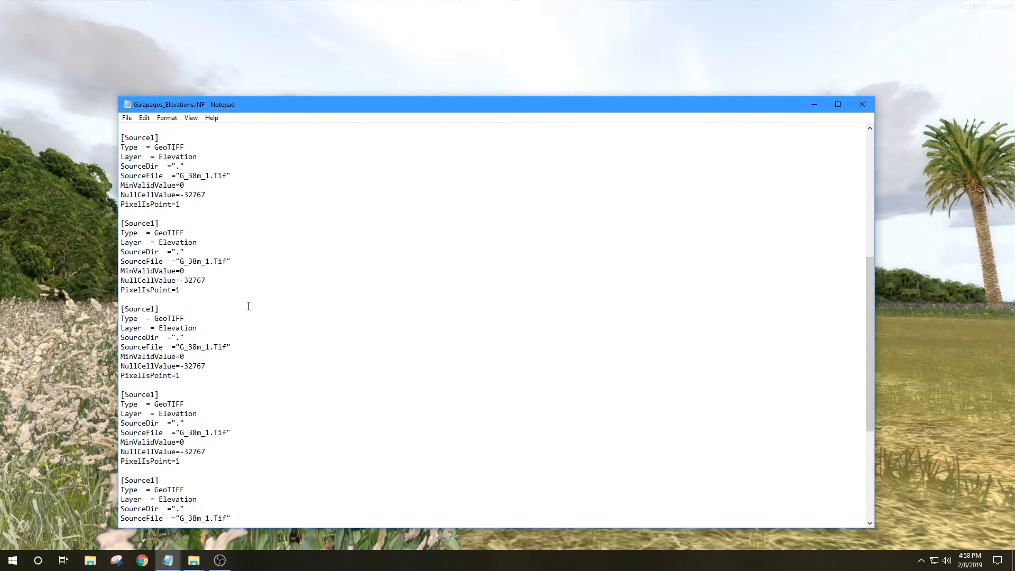
left_click(155, 251)
key("BackSpace")
type("2")
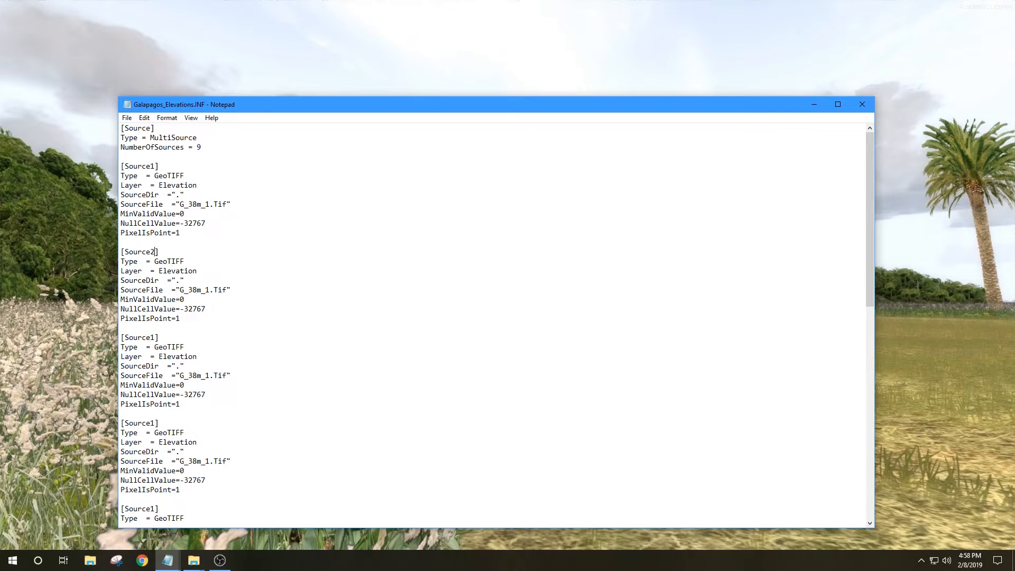
key("BackSpace")
type("3")
left_click(153, 423)
key("BackSpace")
type("4")
key("BackSpace")
type("5")
- Renumber the headings of the remaining four duplicated blocks as Source6, Source7, Source8 and Source9
scroll(212, 418, "down", 6)
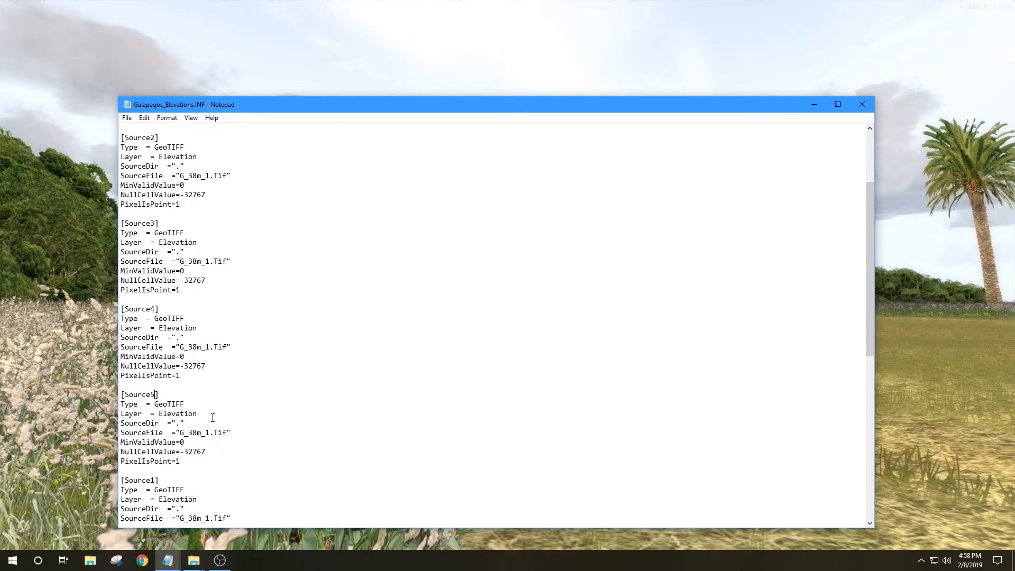
left_click(155, 423)
key("BackSpace")
type("6")
scroll(149, 423, "down", 4)
left_click(156, 397)
key("BackSpace")
type("7")
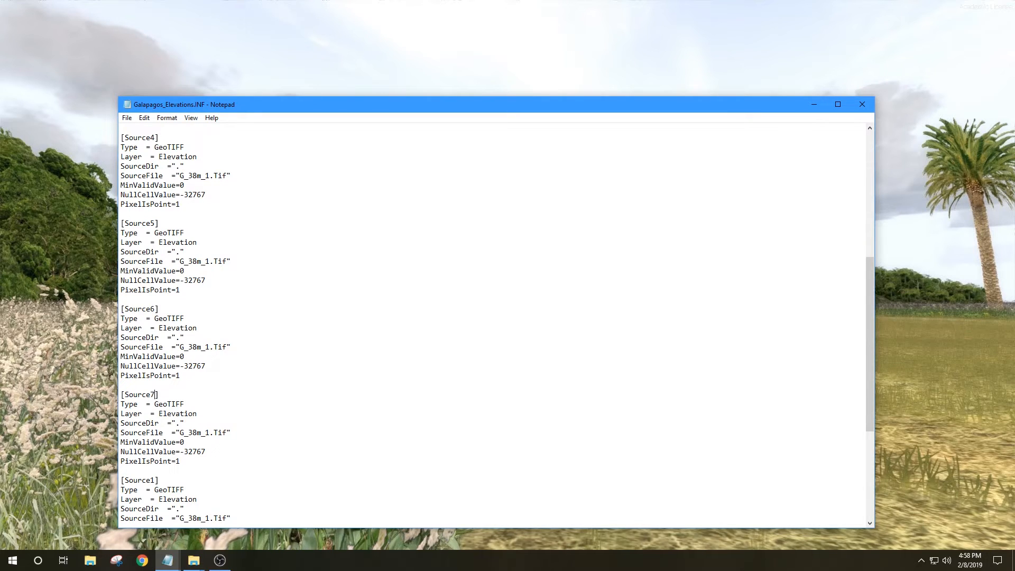
scroll(164, 396, "down", 6)
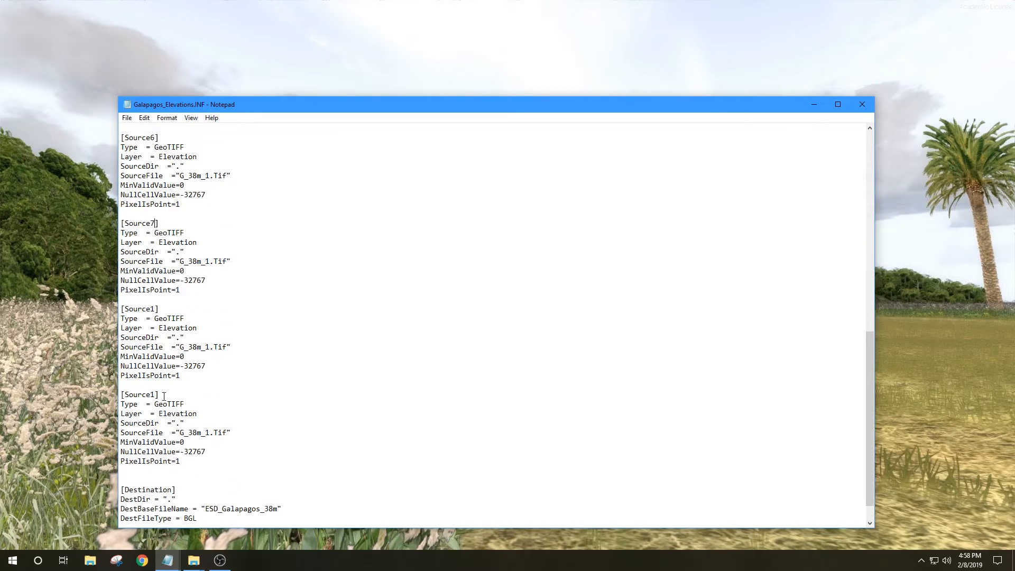
left_click(156, 312)
key("BackSpace")
type("8")
left_click(155, 395)
key("BackSpace")
type("9")
- Set the SourceFile names in blocks Source2 to Source5 to G_38m_2.Tif through G_38m_5.Tif
scroll(184, 395, "up", 15)
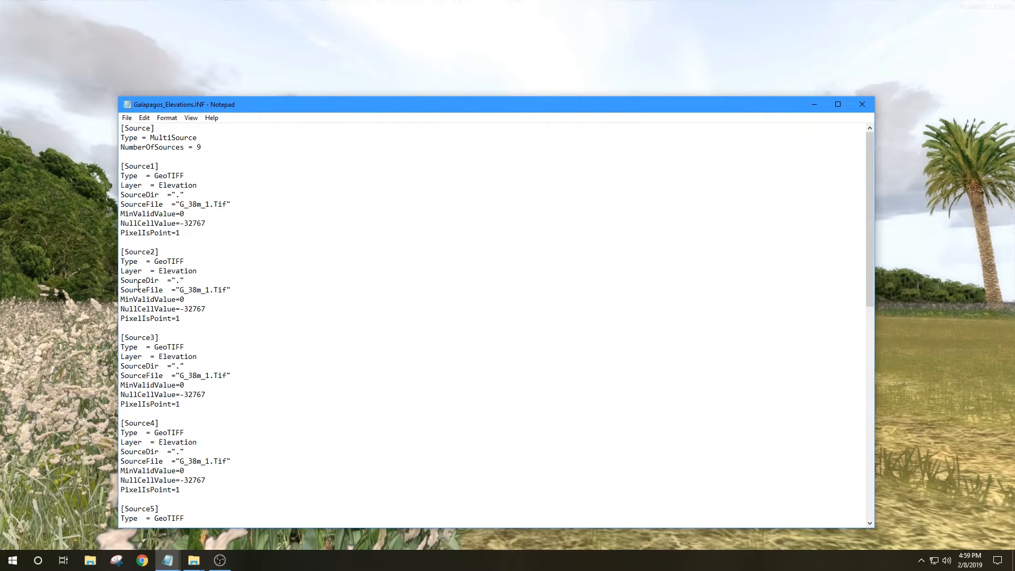
left_click(212, 289)
key("BackSpace")
type("2")
left_click(209, 461)
key("BackSpace")
type("4")
scroll(242, 460, "down", 4)
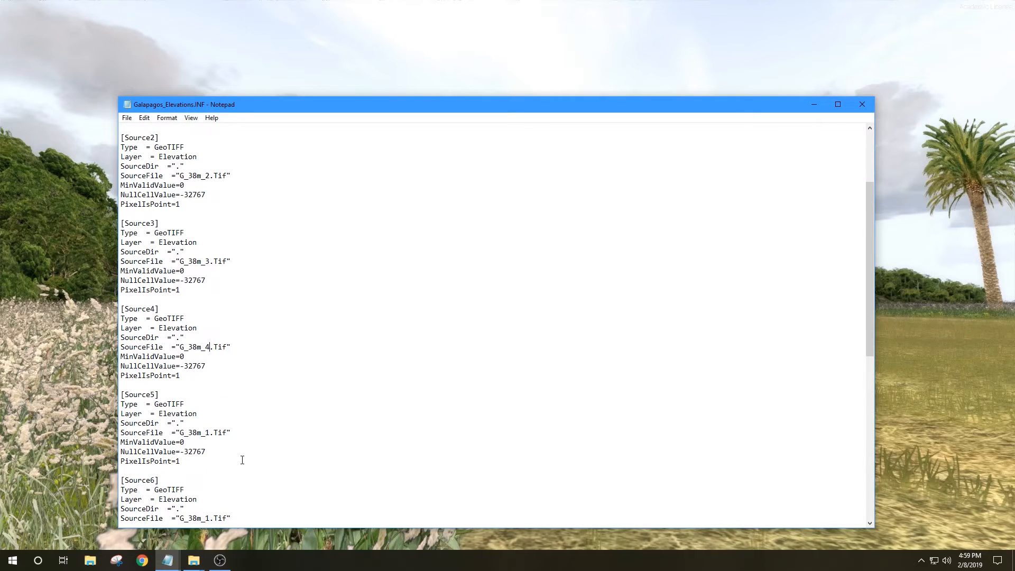
left_click(209, 437)
key("BackSpace")
type("5")
- Set the SourceFile names in blocks Source6 to Source9 to G_38m_6.Tif through G_38m_9.Tif
scroll(235, 445, "down", 4)
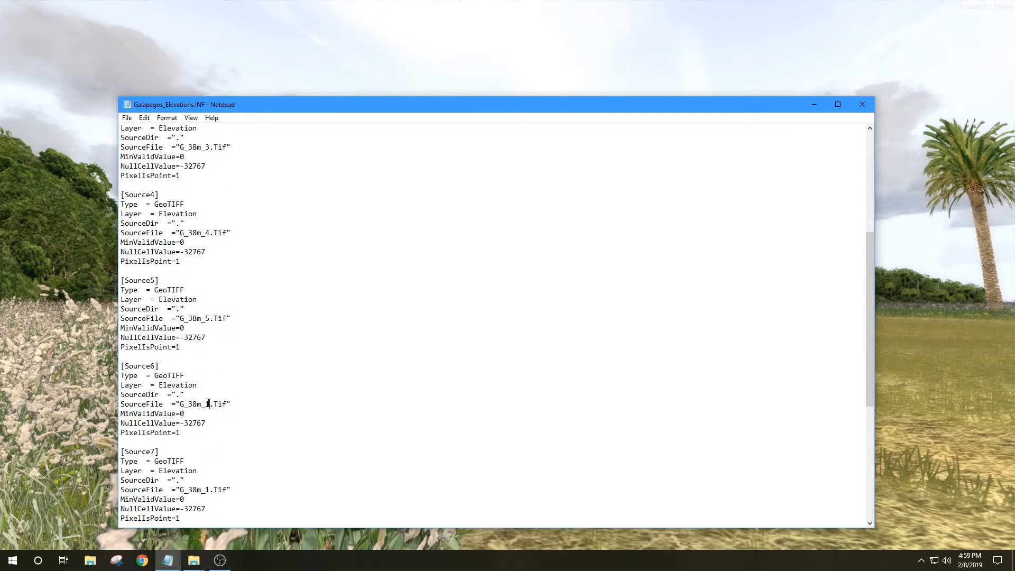
key("BackSpace")
type("6")
scroll(211, 405, "down", 6)
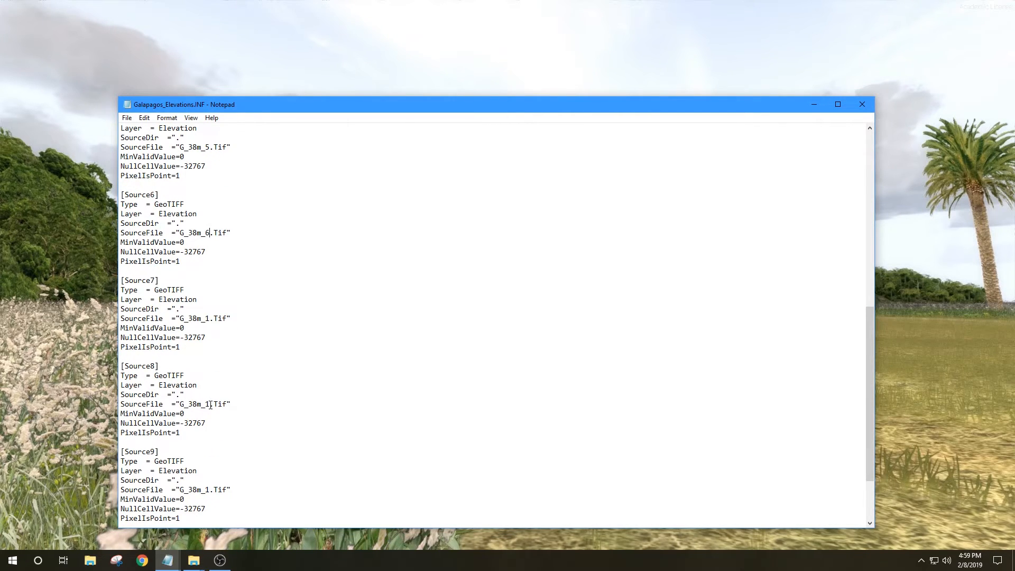
left_click(210, 317)
key("BackSpace")
type("7")
left_click(211, 492)
key("BackSpace")
type("9")
- Review the INF file from the MultiSource header through all nine source blocks to the Destination section
scroll(164, 464, "down", 3)
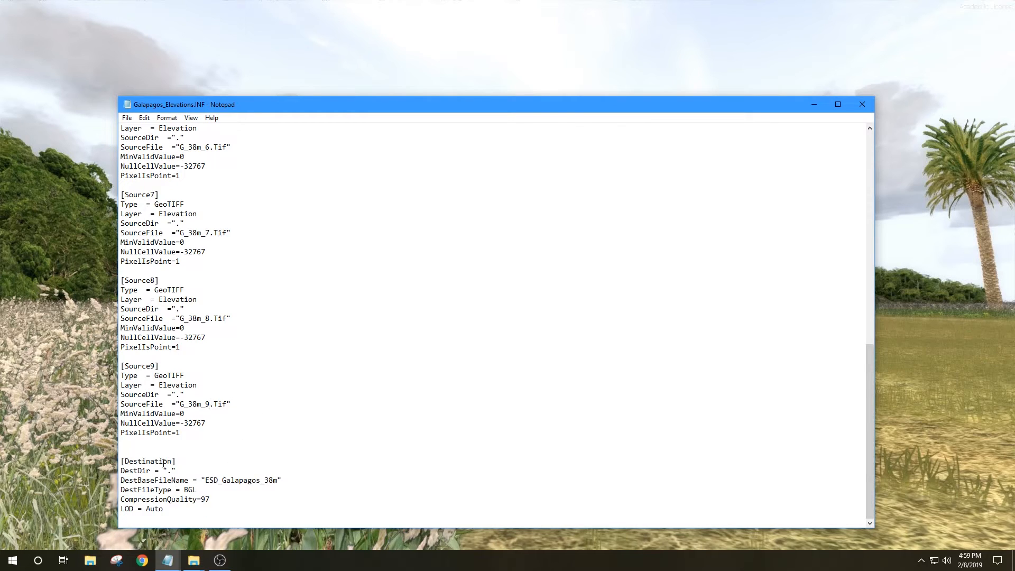
scroll(208, 444, "up", 17)
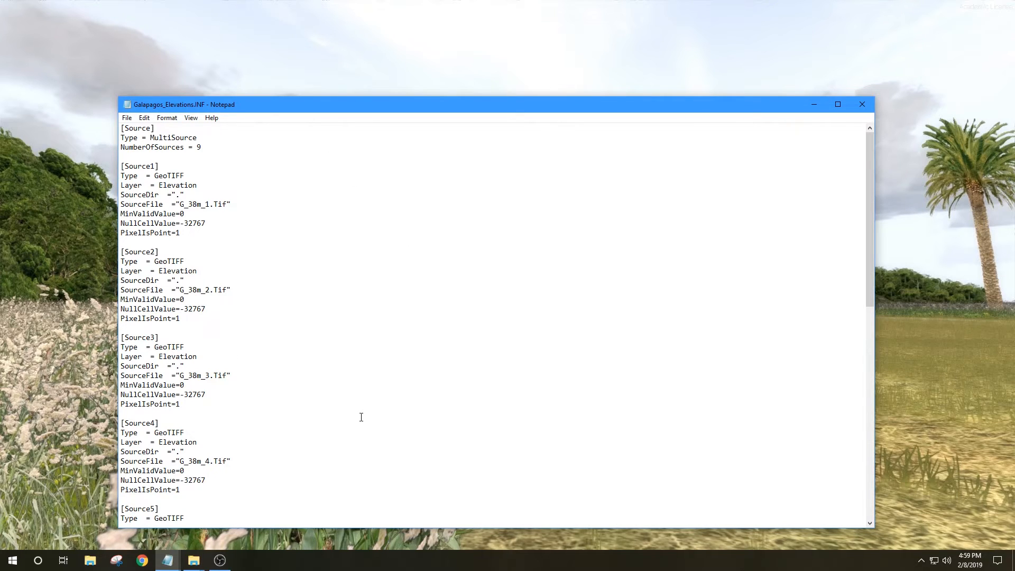
scroll(362, 417, "down", 12)
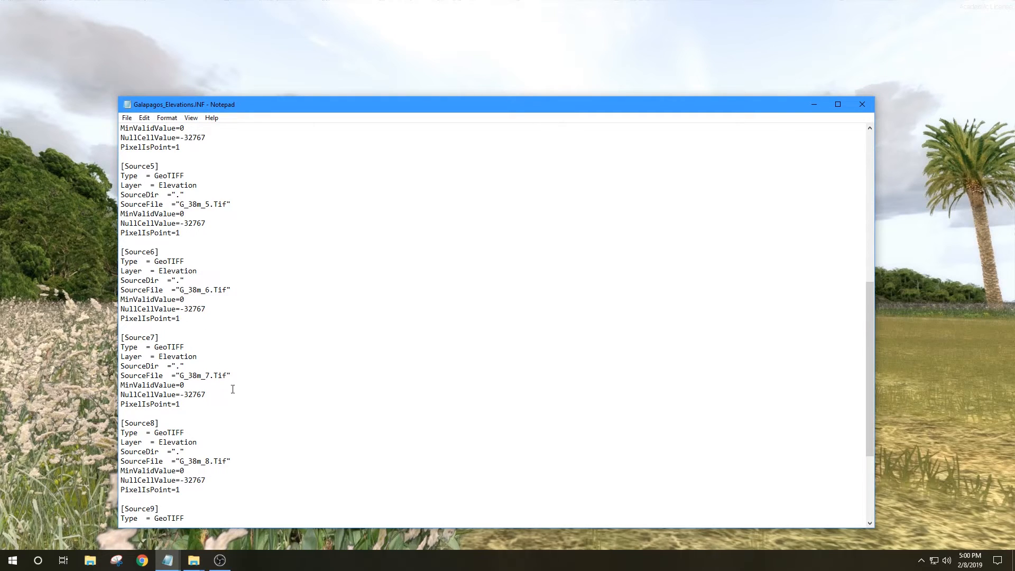
scroll(231, 408, "down", 5)
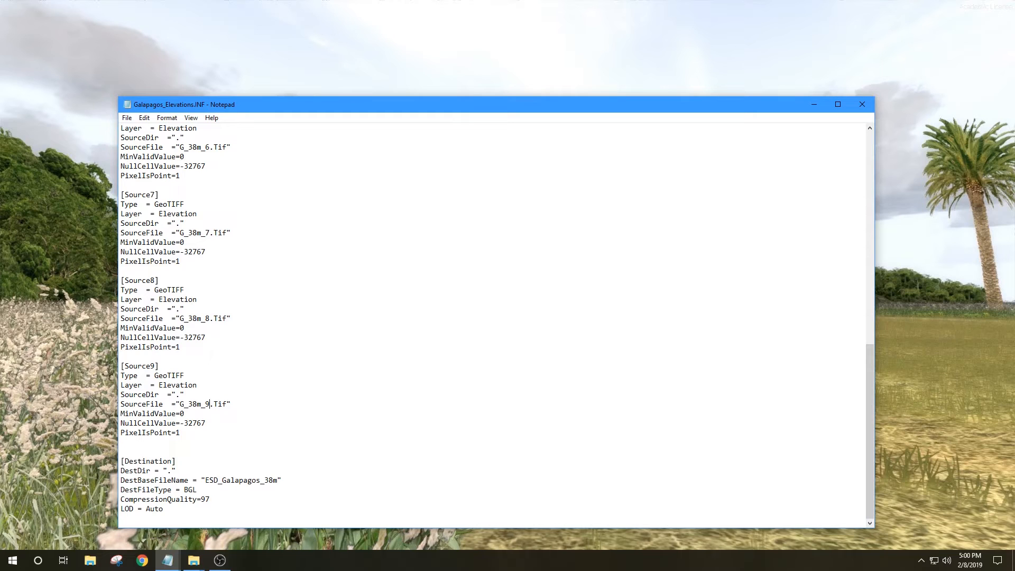
- Rename ESD_Galapagos_38m.bgl in the Galapagos Mesh folder to ESD_Galapagos_38m_old.bgl and return to the INF file
mouse_move(167, 560)
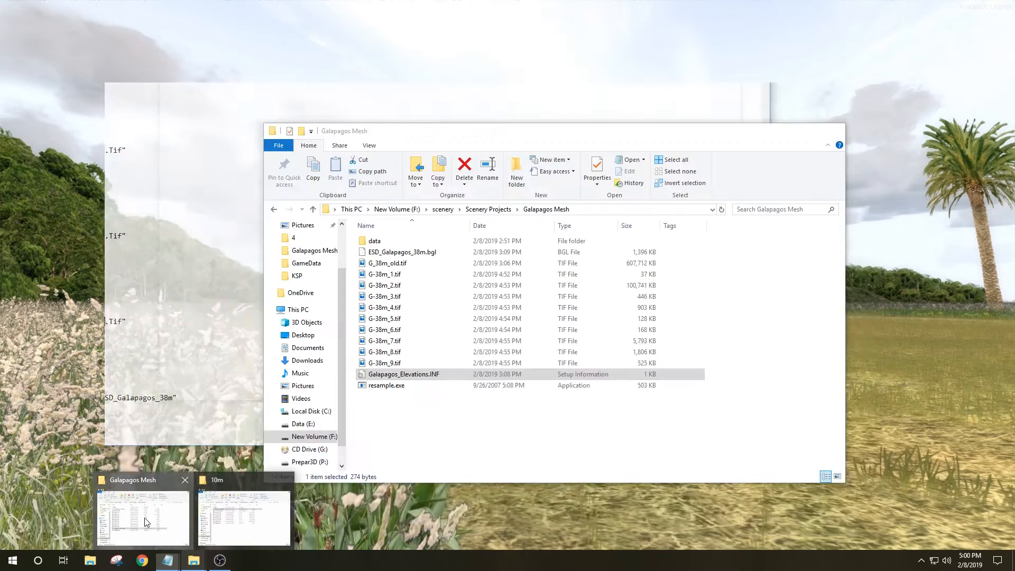
left_click(144, 518)
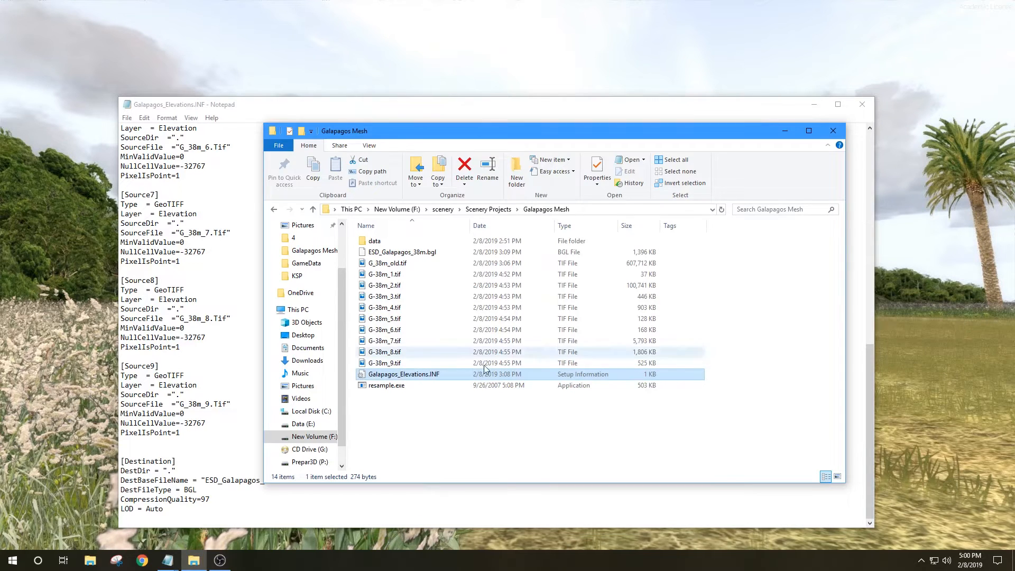
mouse_move(191, 568)
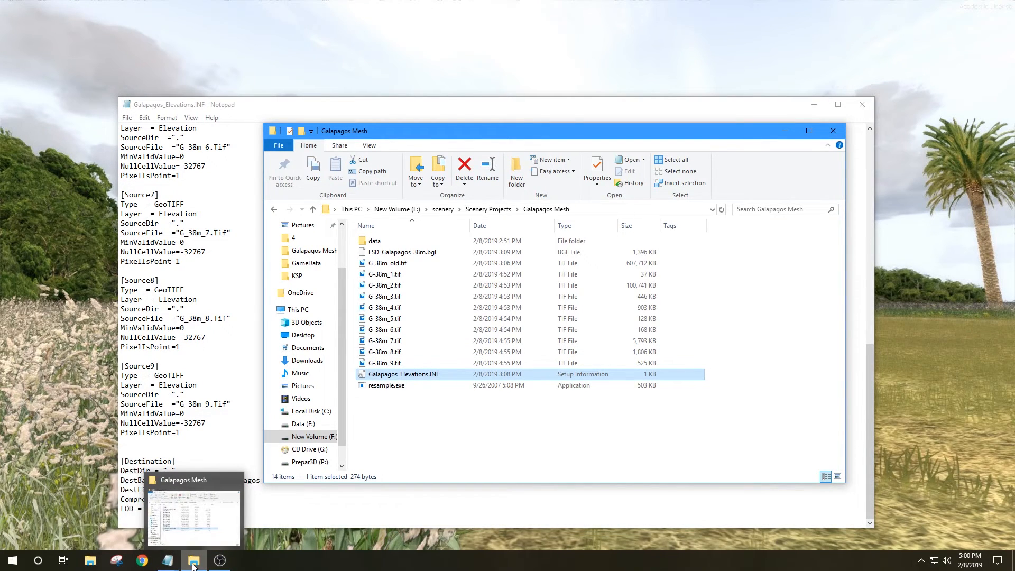
mouse_move(206, 525)
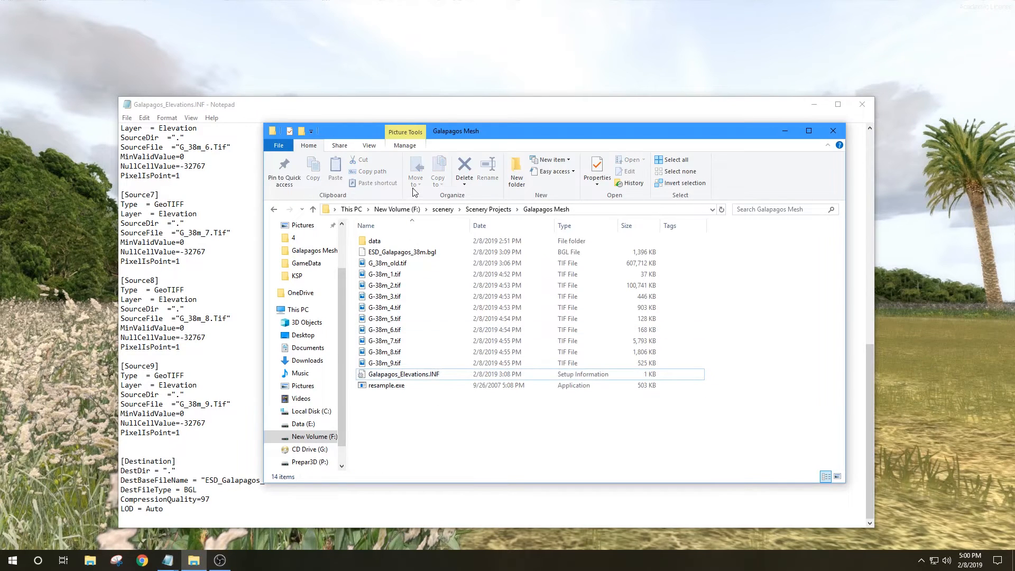
left_click(430, 254)
left_click(429, 253)
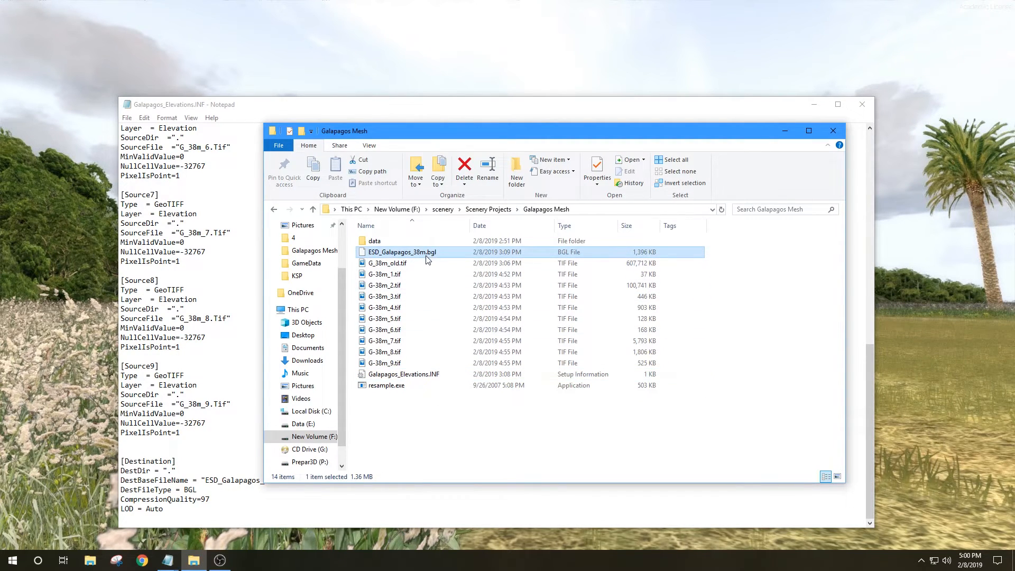
left_click(426, 252)
type("_")
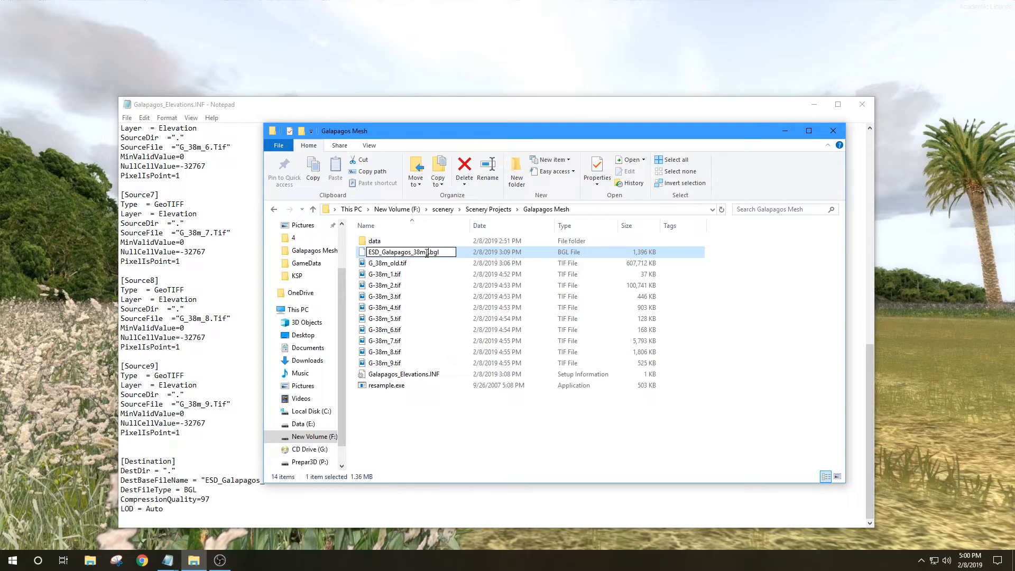
type("old")
left_click(408, 439)
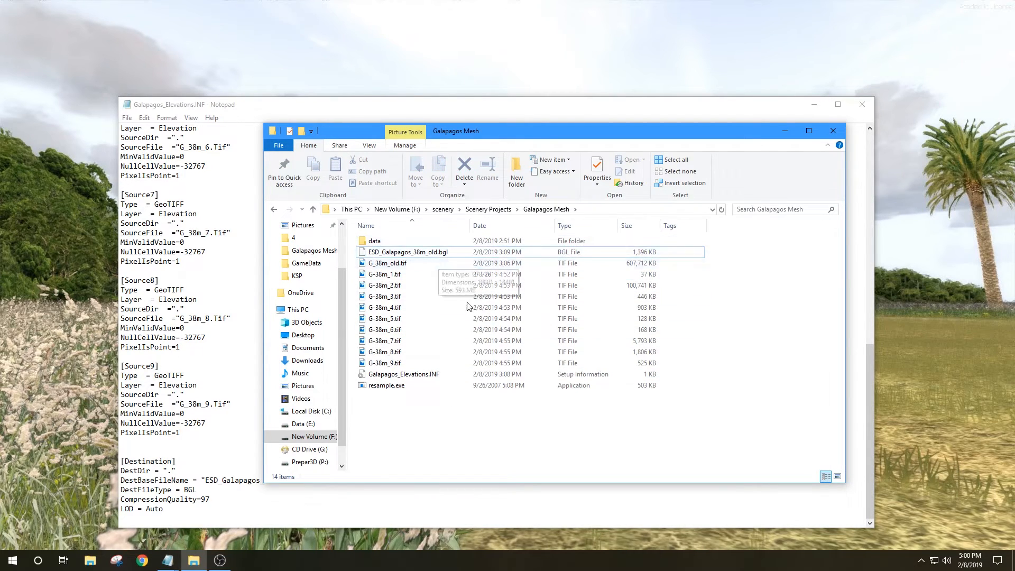
left_click(490, 106)
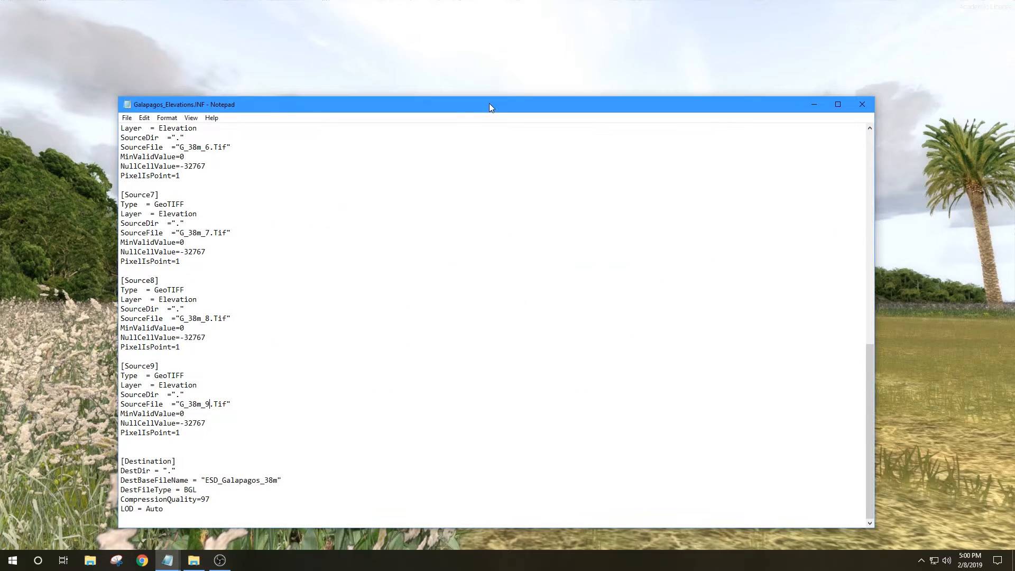
- Check the INF file from header to Destination section, save and close it, and try to compile it with resample.exe
scroll(286, 342, "up", 17)
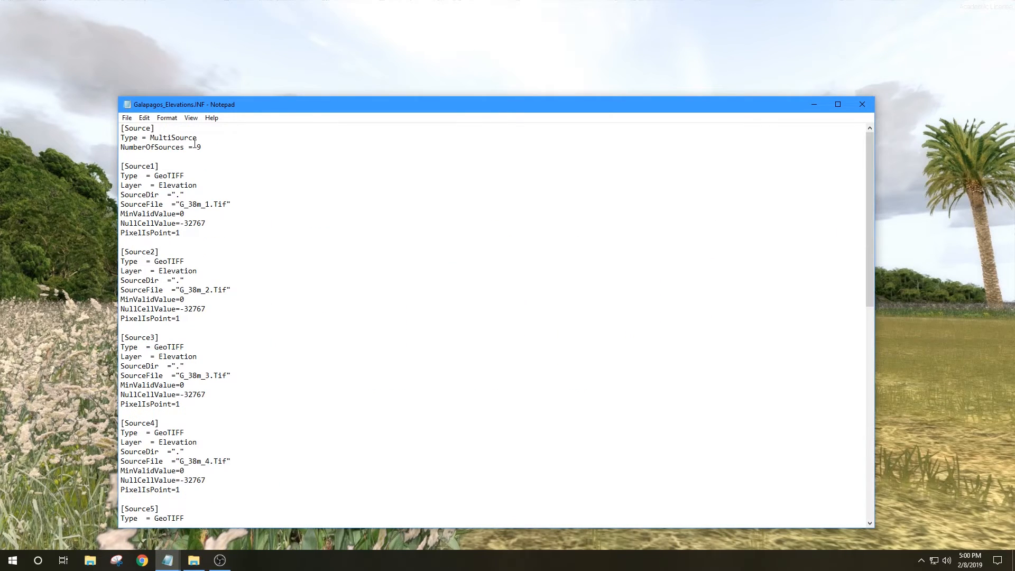
scroll(280, 312, "down", 17)
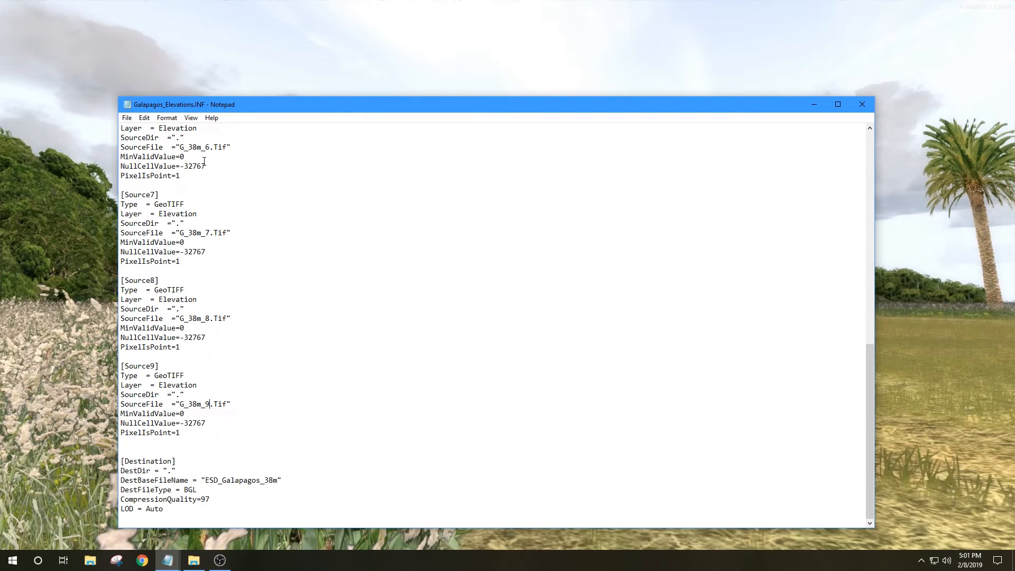
scroll(230, 281, "up", 17)
left_click(127, 118)
left_click(142, 154)
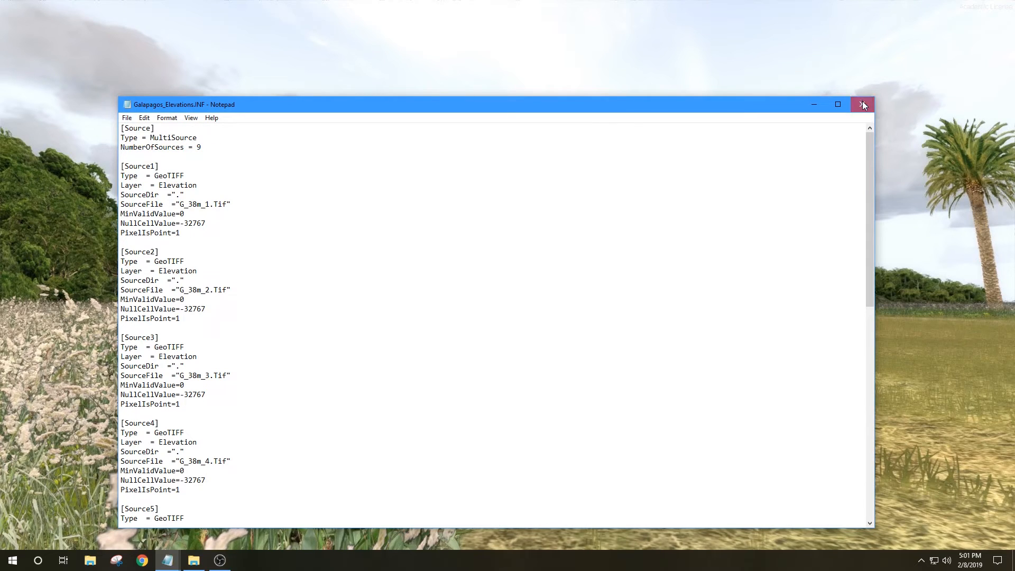
left_click(863, 105)
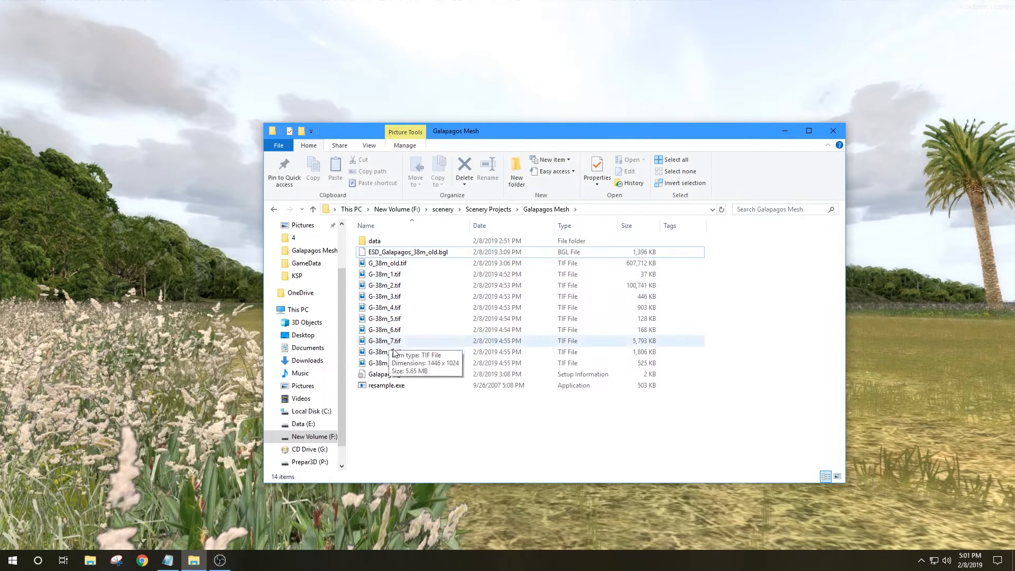
left_click_drag(407, 374, 430, 385)
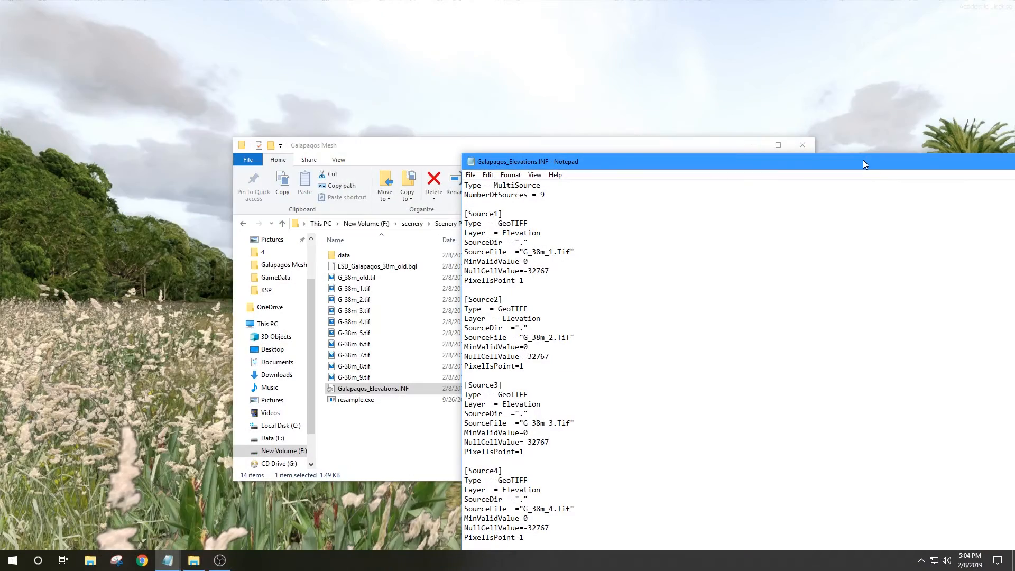
- Correct the SourceFile names in blocks Source1 to Source3 of Galapagos_Elevations.INF to G-38m_1.Tif through G-38m_3.Tif
left_click_drag(863, 159, 492, 44)
left_click(813, 53)
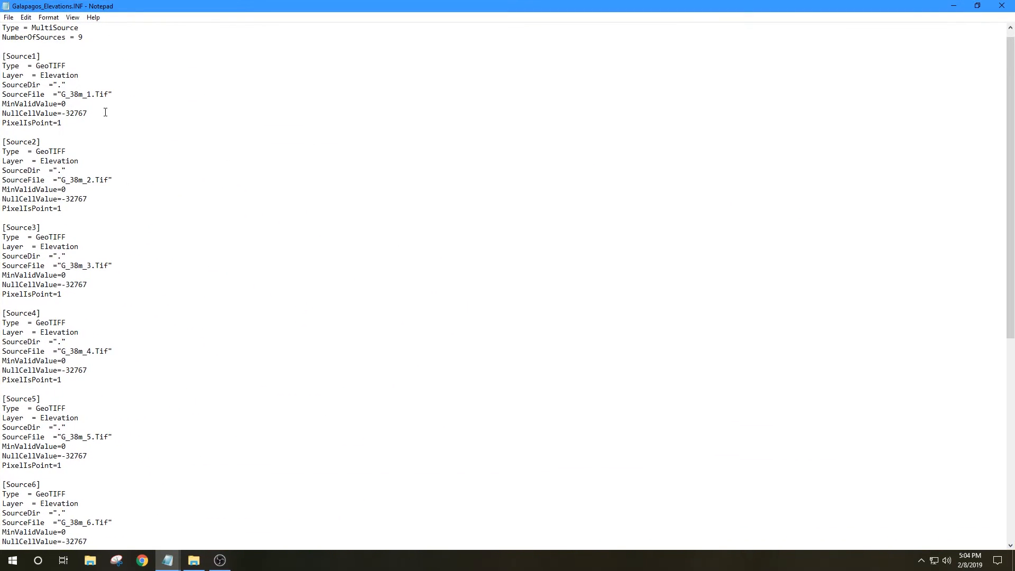
left_click_drag(179, 6, 389, 97)
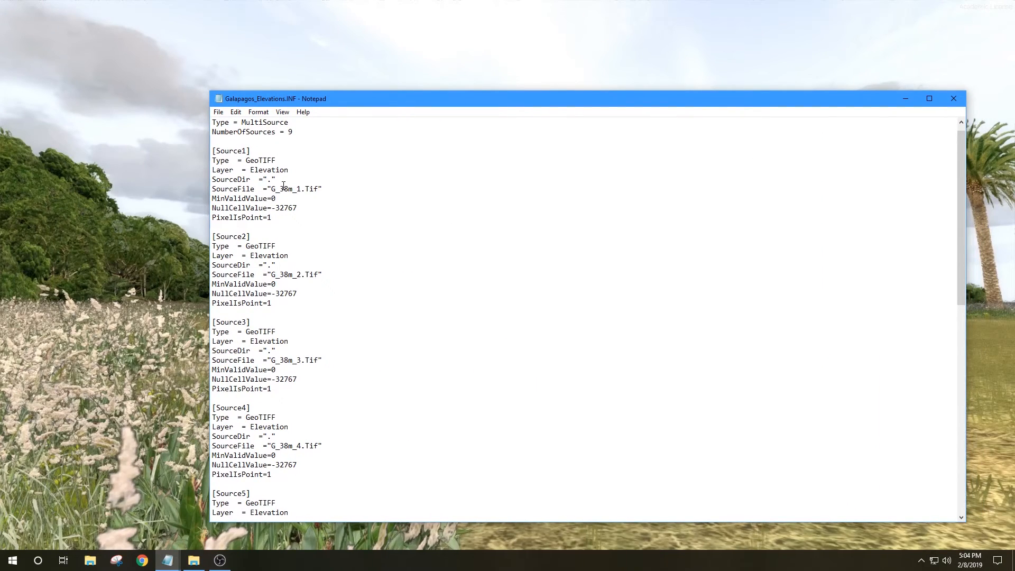
key("BackSpace")
type("-")
left_click(280, 274)
key("BackSpace")
type("-")
left_click(282, 361)
key("BackSpace")
type("-")
- Correct the SourceFile names in blocks Source4 to Source6 to G-38m_4.Tif through G-38m_6.Tif
scroll(304, 365, "down", 6)
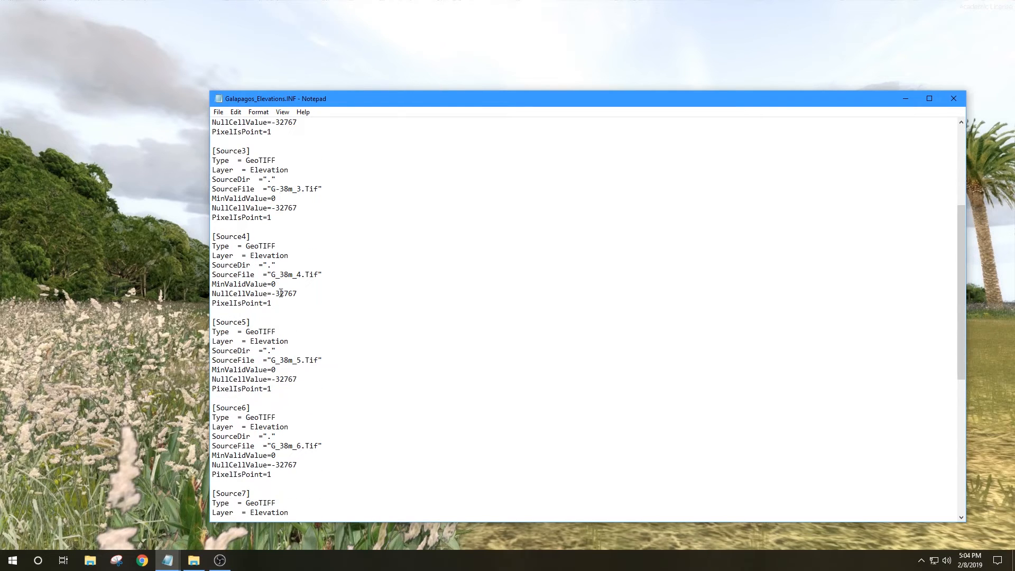
left_click(281, 274)
key("BackSpace")
type("-")
left_click(280, 447)
scroll(273, 455, "down", 6)
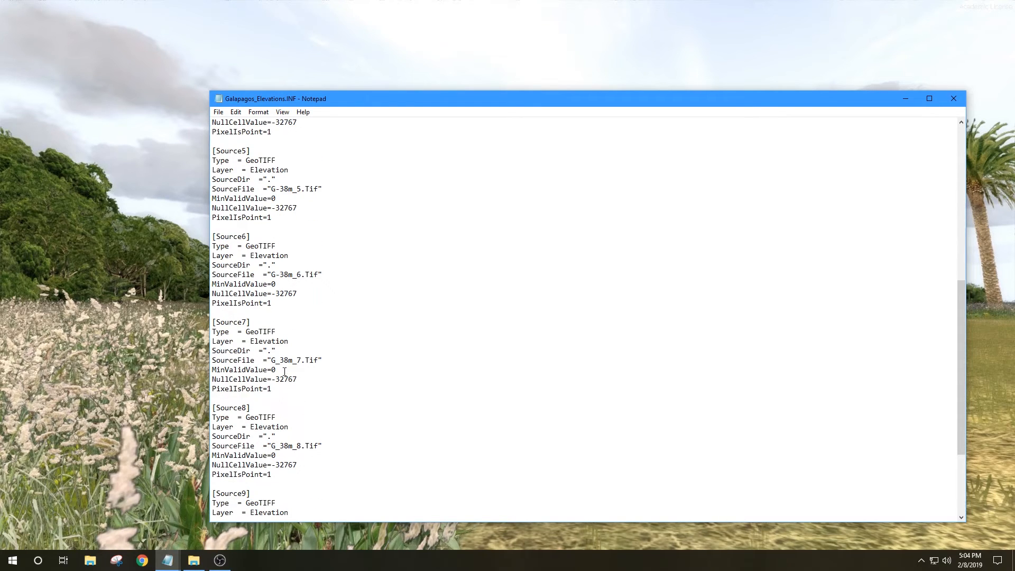
- Correct the SourceFile names in blocks Source7 to Source9 to G-38m_7.Tif through G-38m_9.Tif
left_click(280, 362)
key("BackSpace")
type("-")
left_click(281, 447)
key("BackSpace")
type("-")
scroll(285, 446, "down", 5)
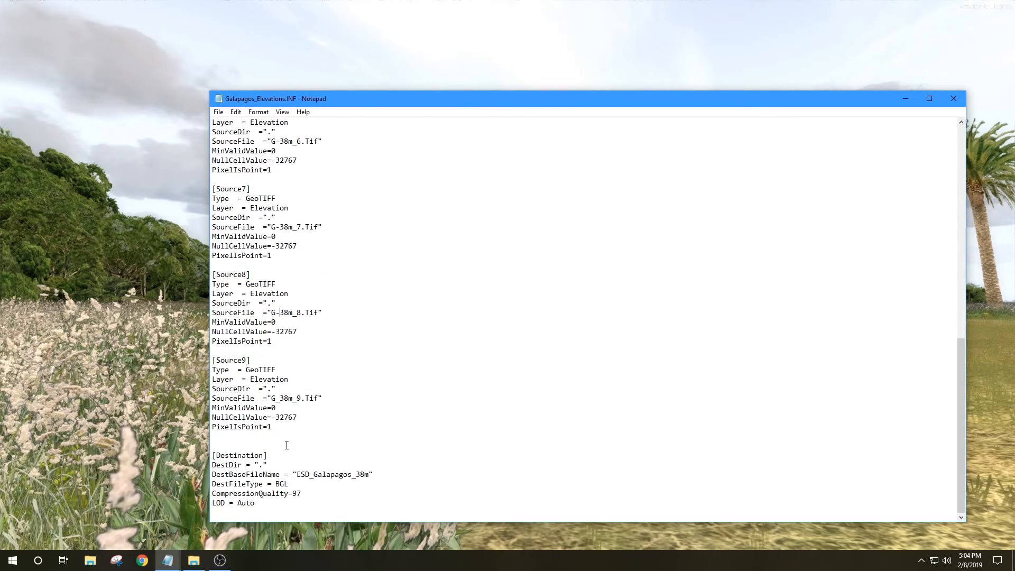
left_click(280, 398)
key("BackSpace")
type("-")
- Save and close the corrected INF file and compile it with resample.exe into ESD_Galapagos_38m.bgl
left_click(218, 112)
left_click(238, 146)
left_click(954, 98)
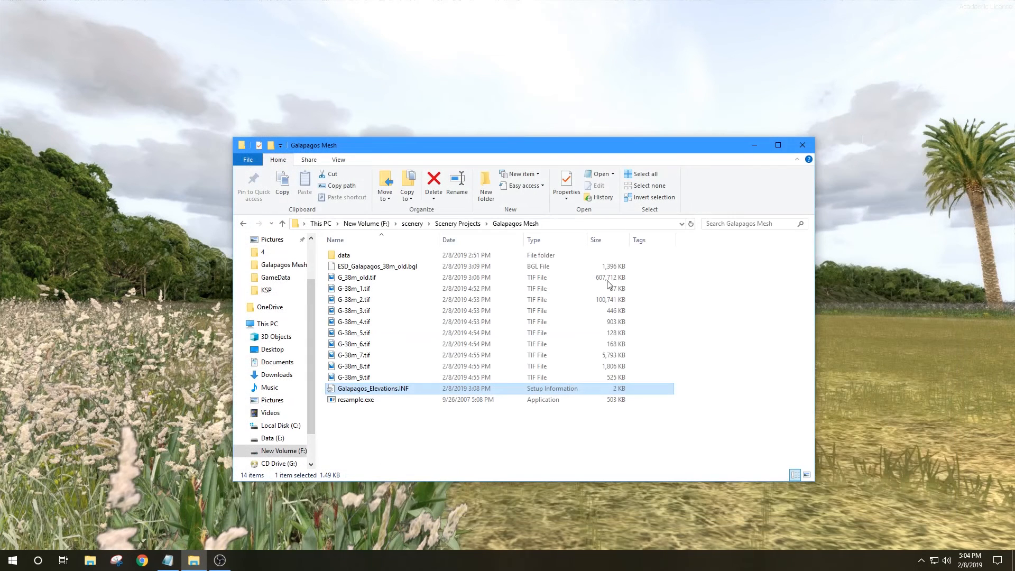
double_click(388, 401)
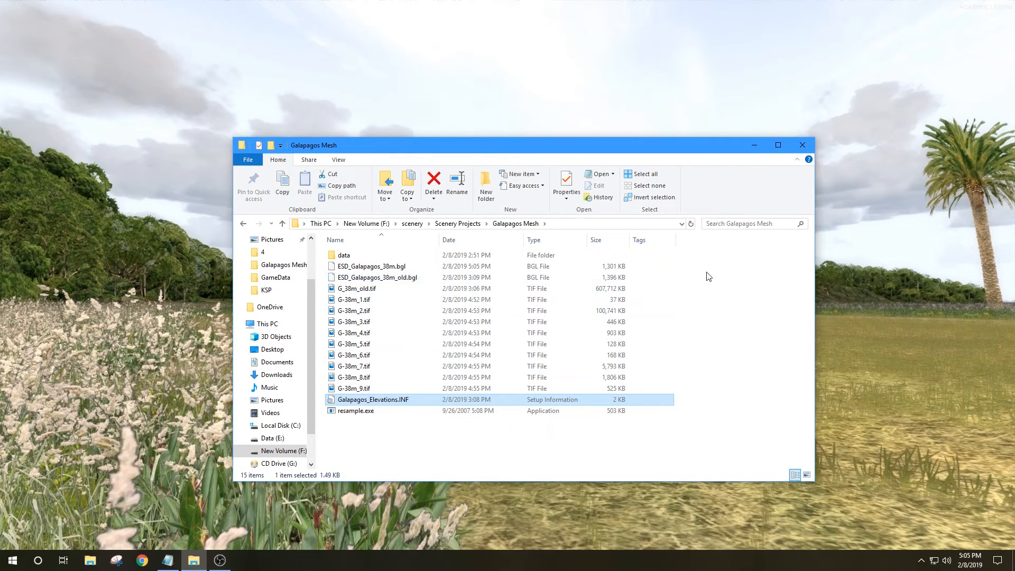
- Compare the file sizes of ESD_Galapagos_38m.bgl and ESD_Galapagos_38m_old.bgl and close the Galapagos Mesh folder
left_click(388, 267)
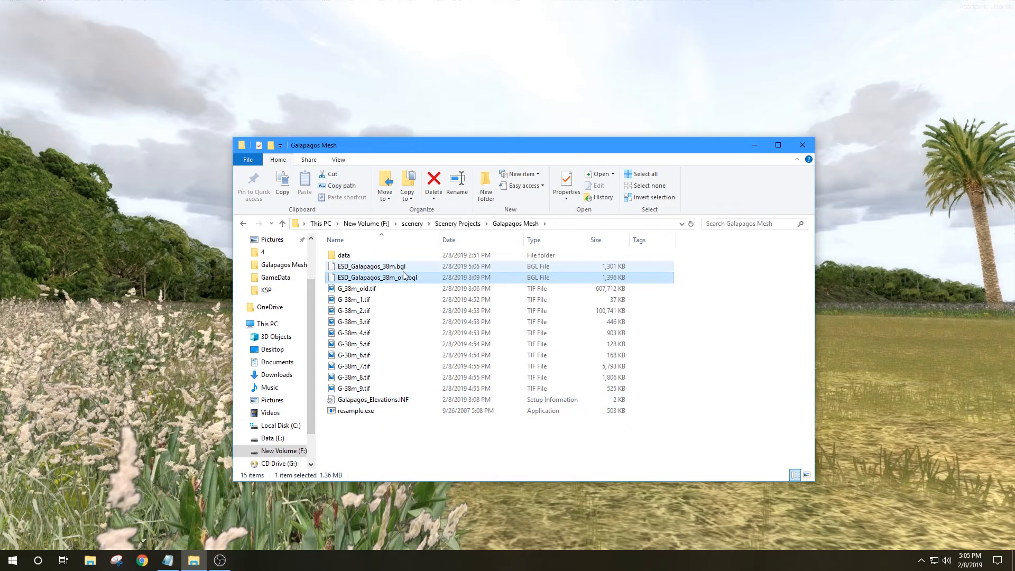
left_click(617, 280)
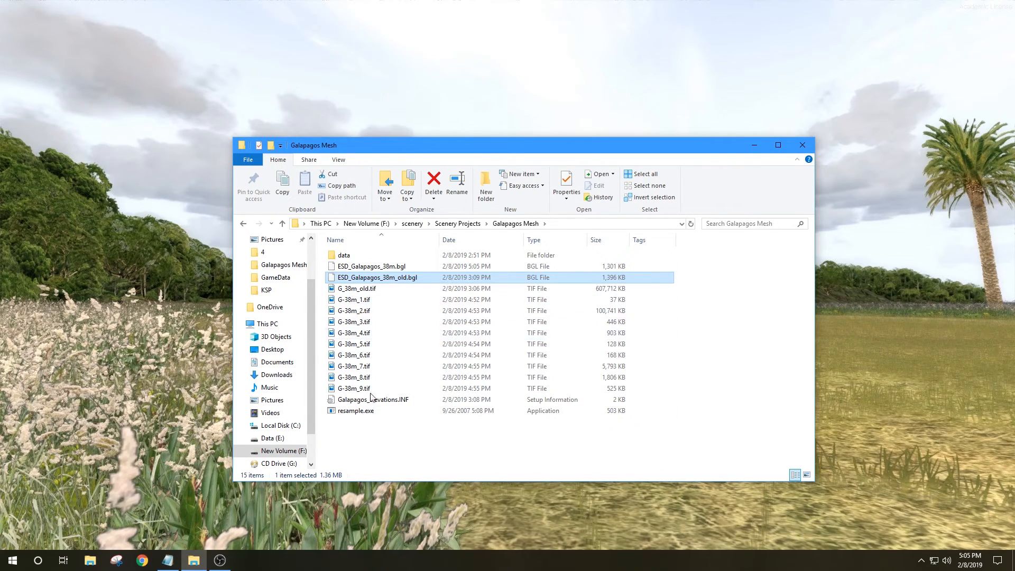
left_click(391, 268)
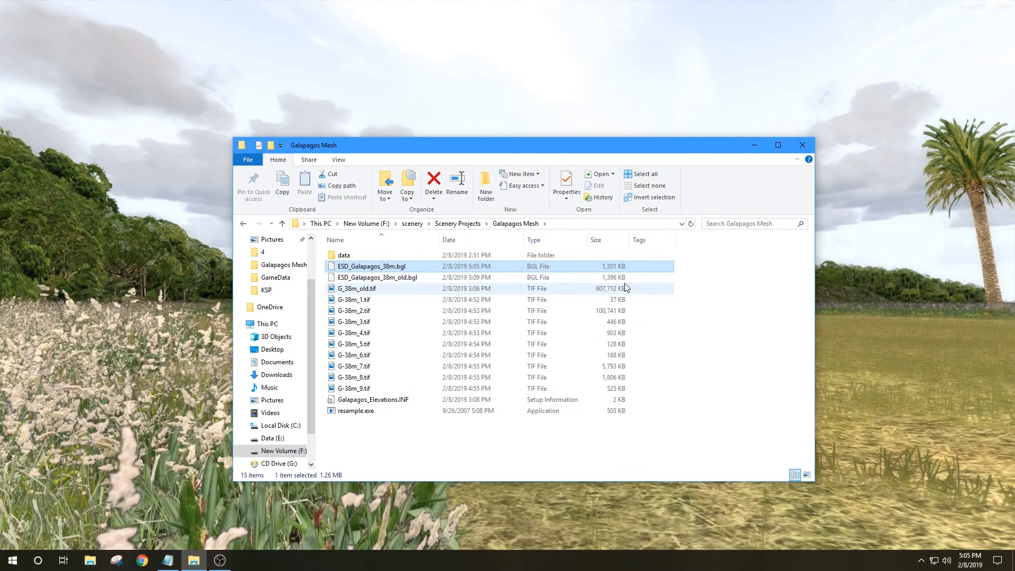
mouse_move(684, 268)
left_mouse_down()
mouse_move(656, 285)
mouse_move(699, 276)
left_mouse_up()
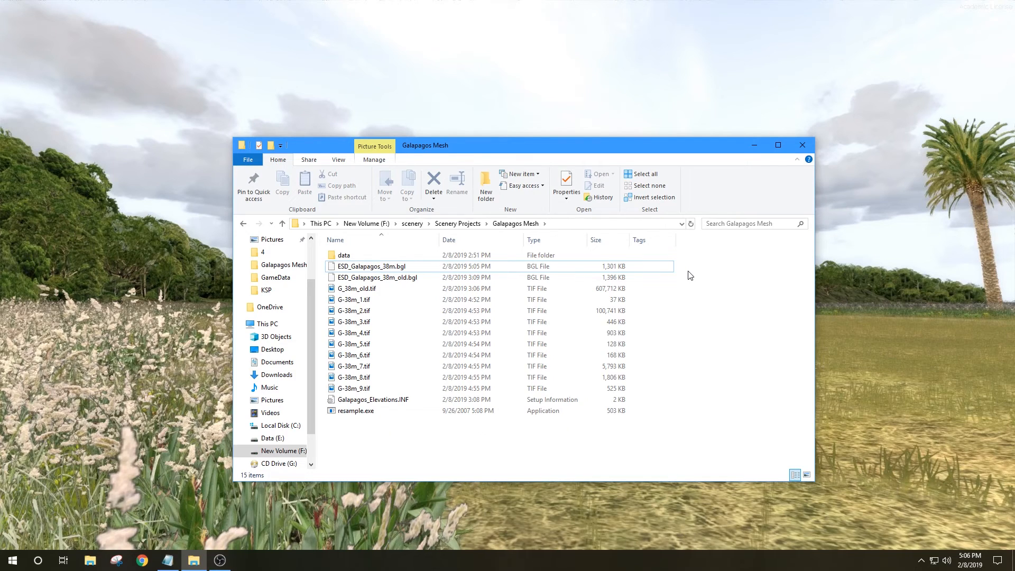
left_click_drag(692, 266, 668, 275)
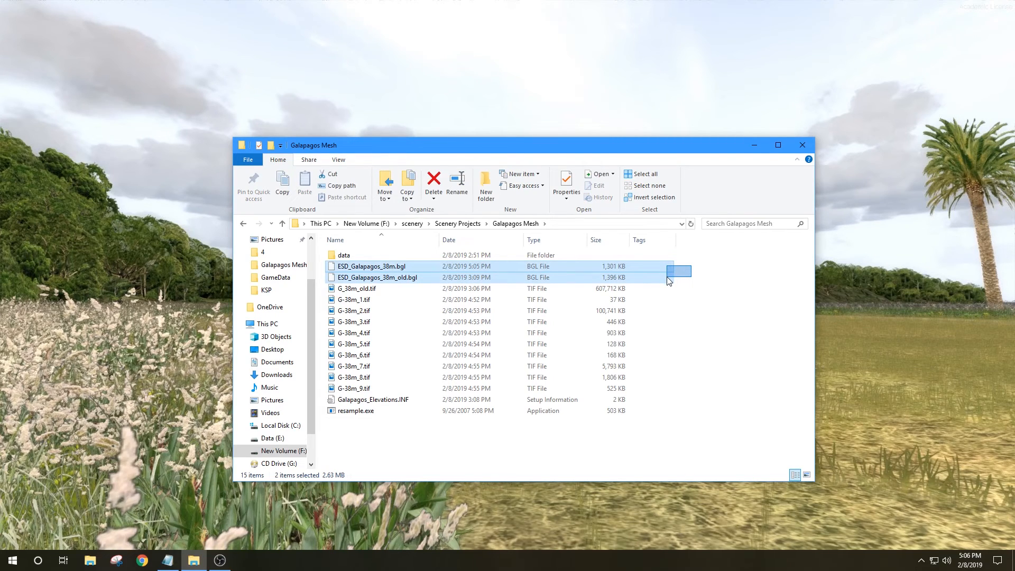
left_click_drag(669, 280, 670, 281)
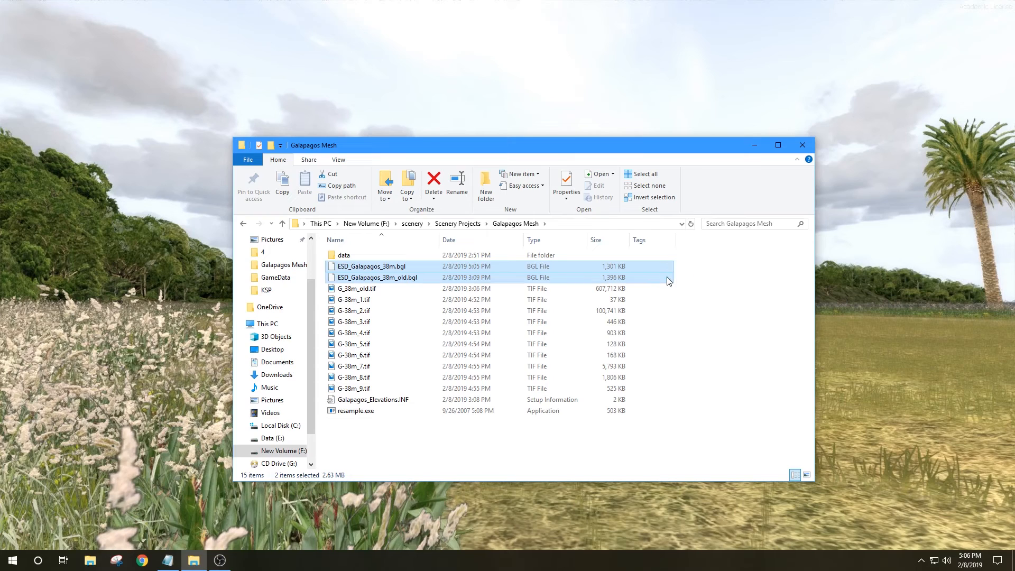
left_click(701, 273)
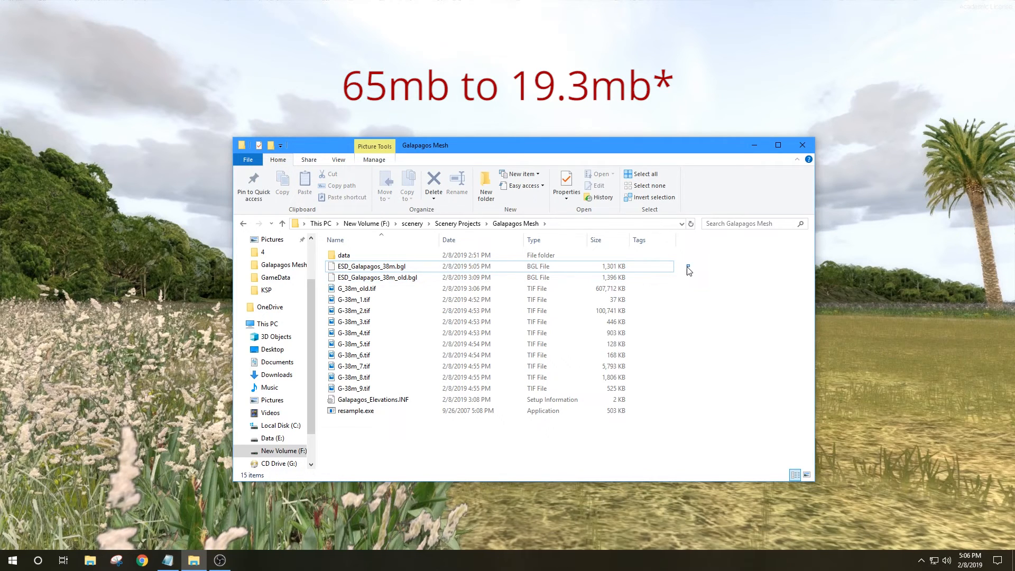
mouse_move(688, 266)
left_mouse_down()
mouse_move(671, 285)
mouse_move(686, 266)
left_mouse_up()
left_click(728, 333)
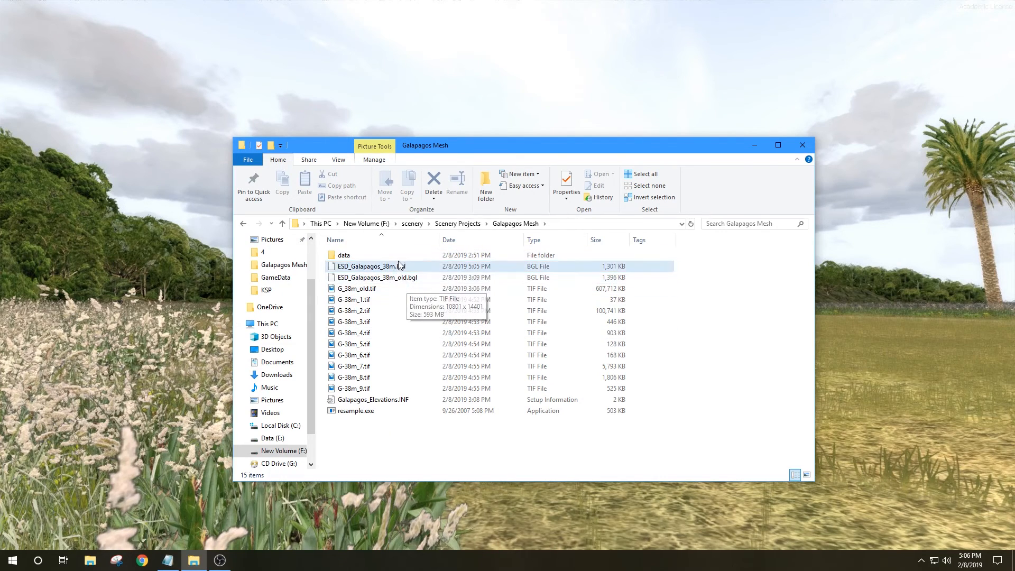
left_click(582, 268, "ctrl")
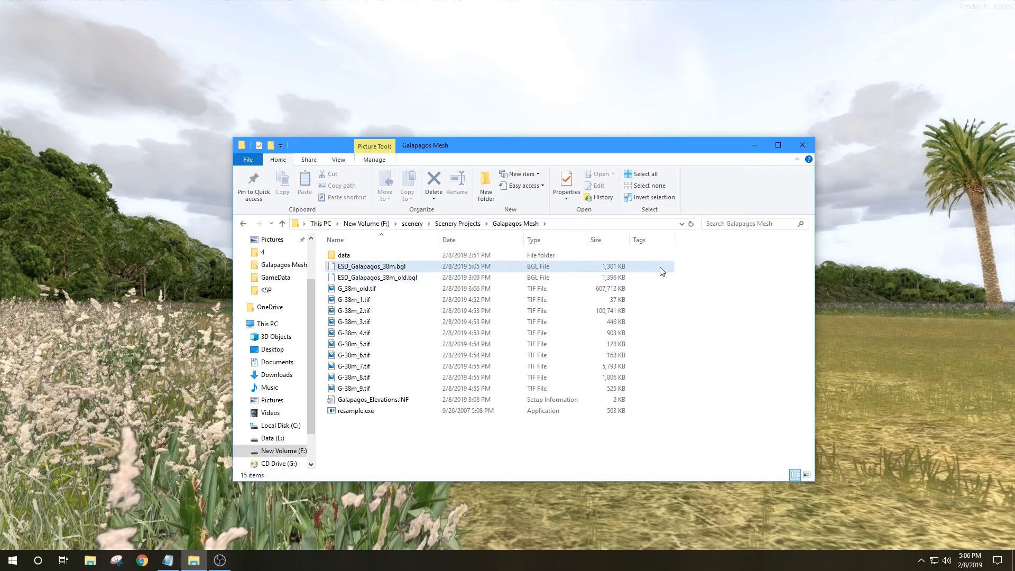
left_click_drag(711, 267, 646, 278)
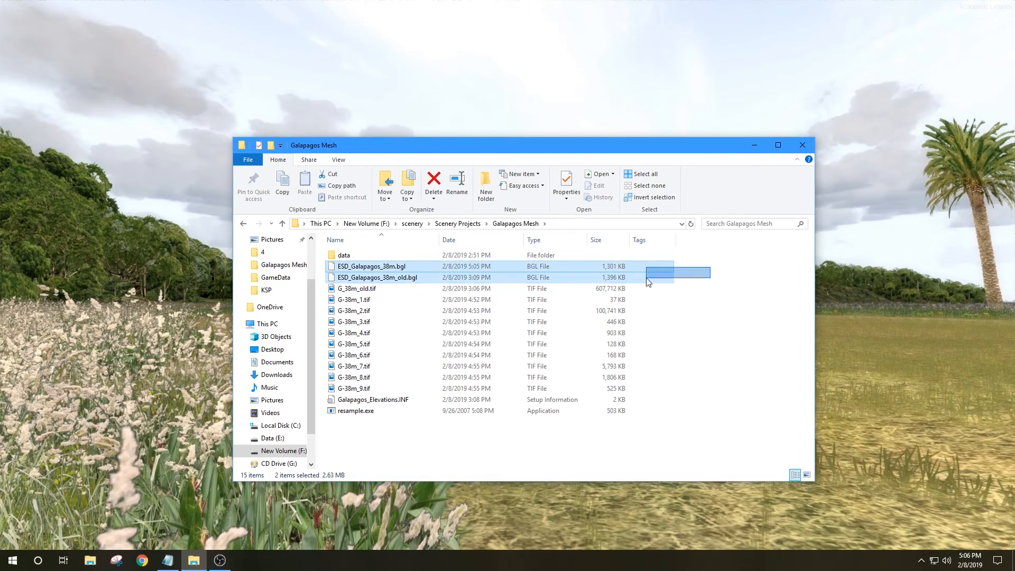
left_click(423, 268)
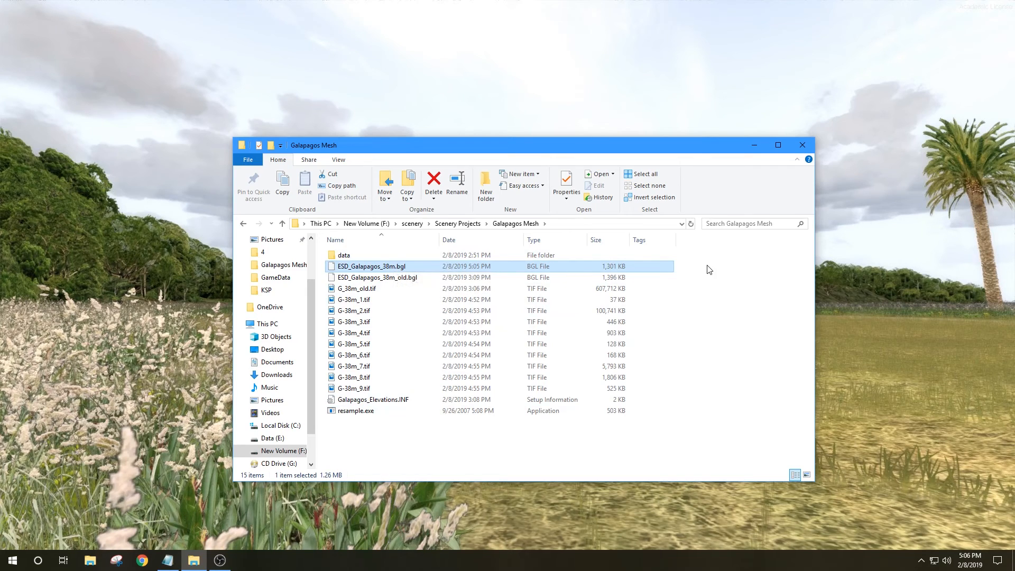
left_click_drag(695, 267, 645, 274)
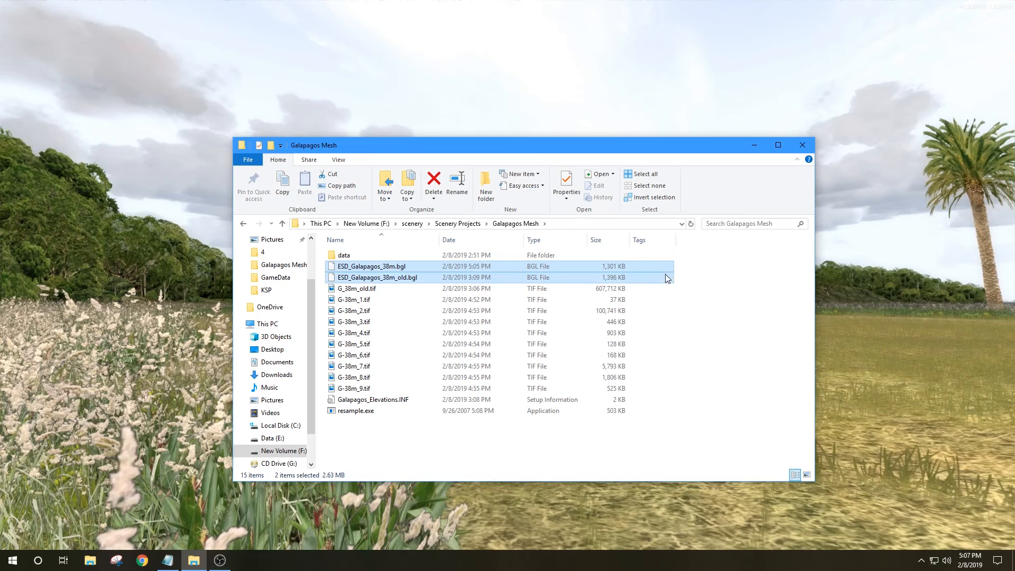
left_click(704, 272)
left_click_drag(669, 276, 671, 277)
left_click(716, 289)
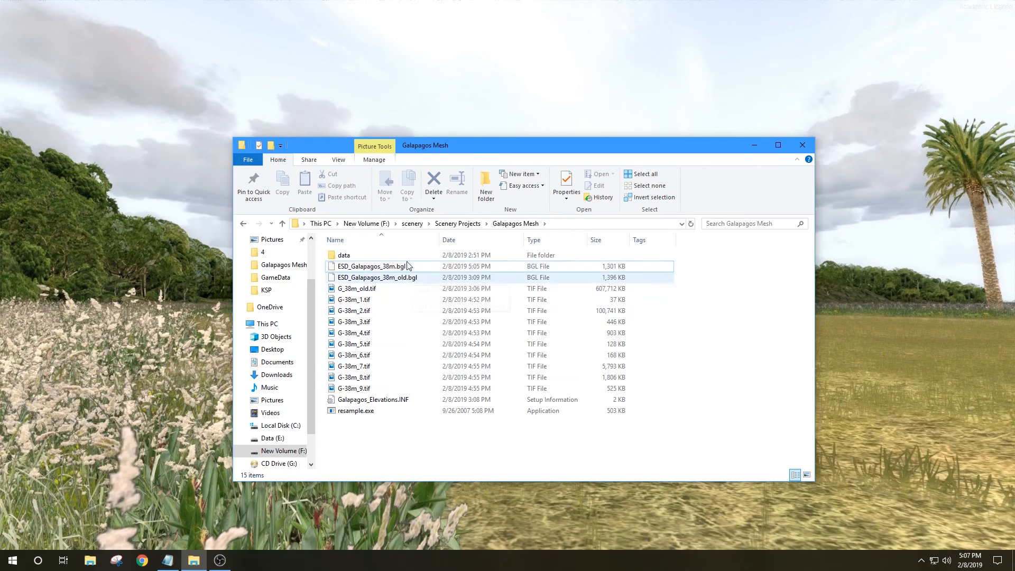
key("alt+F4")
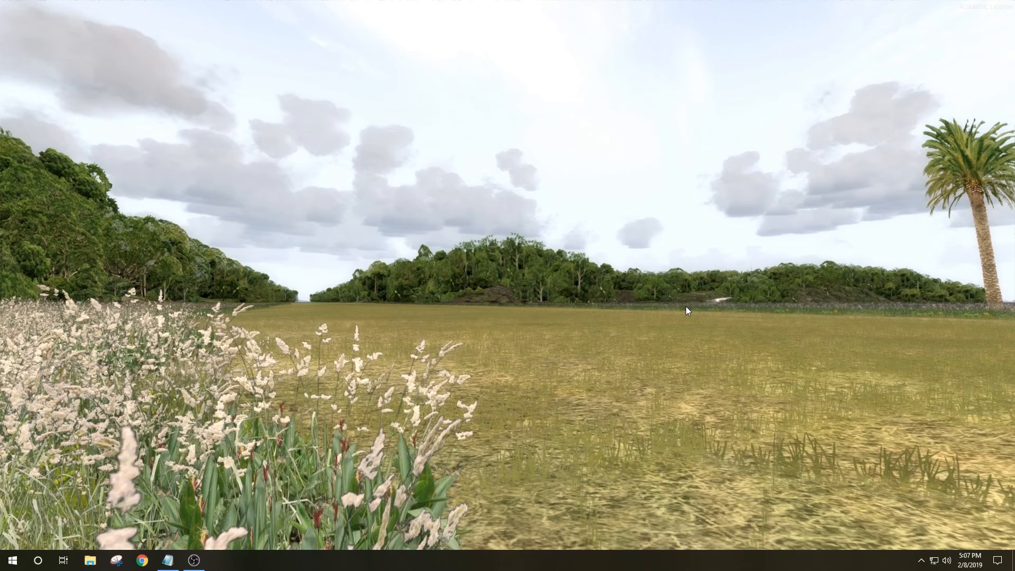